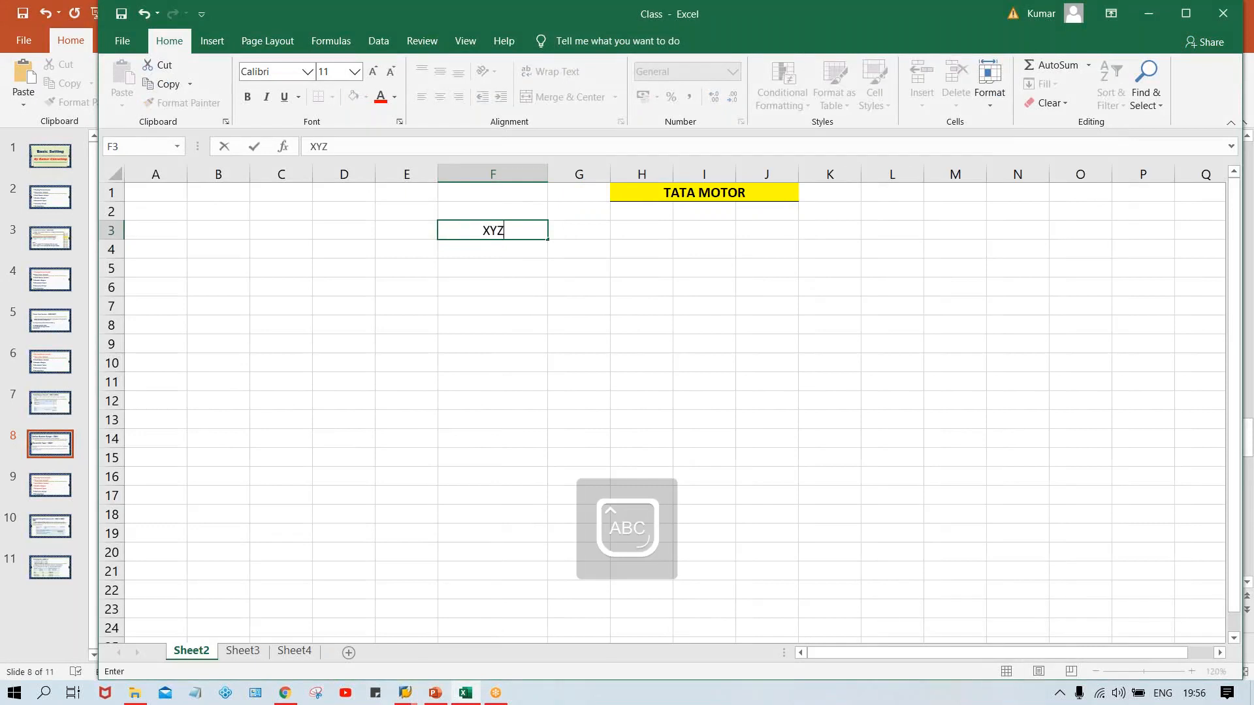
- Enter the company heading XYZ LTD. in cell F3, including the closing period
key("Return")
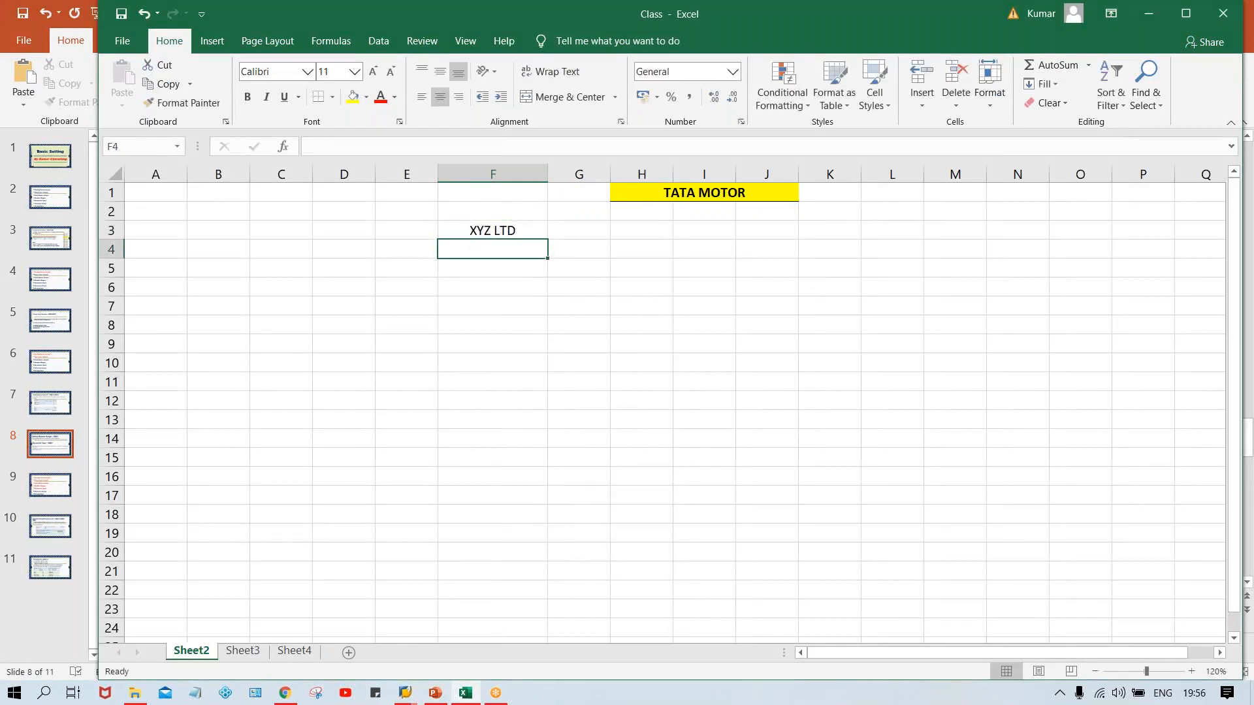
left_click(502, 230)
key("F2")
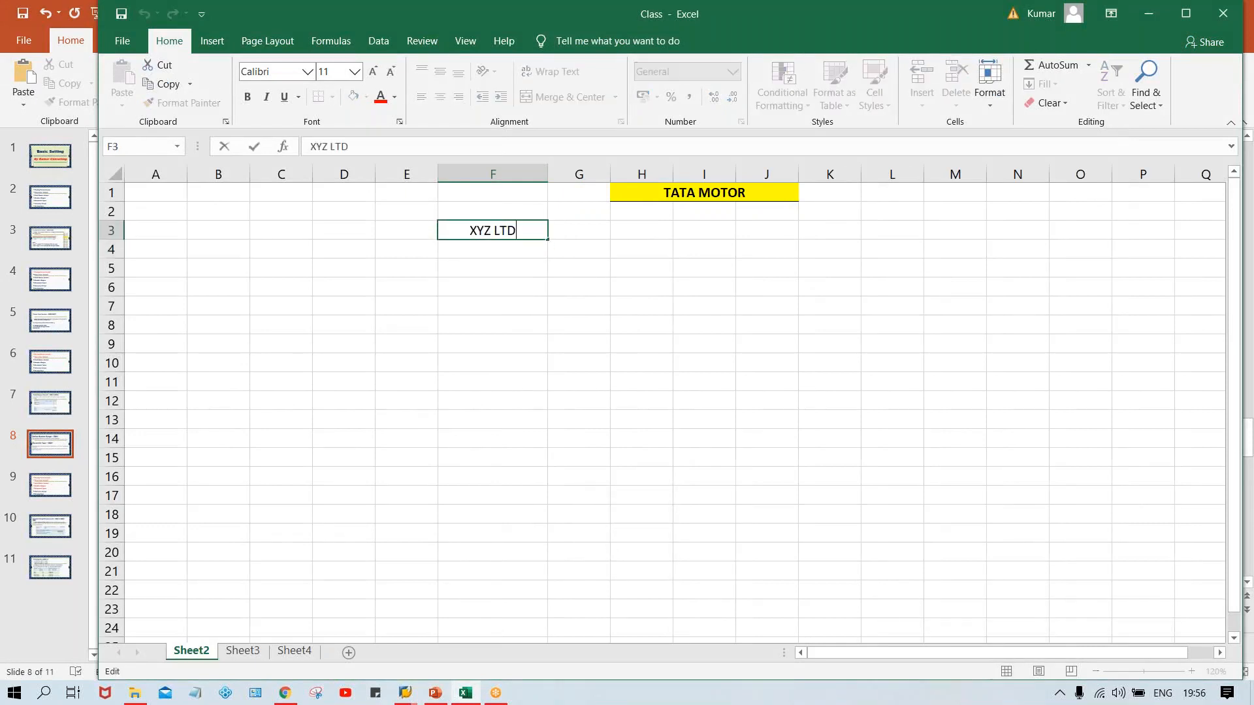
type(".")
key("Return")
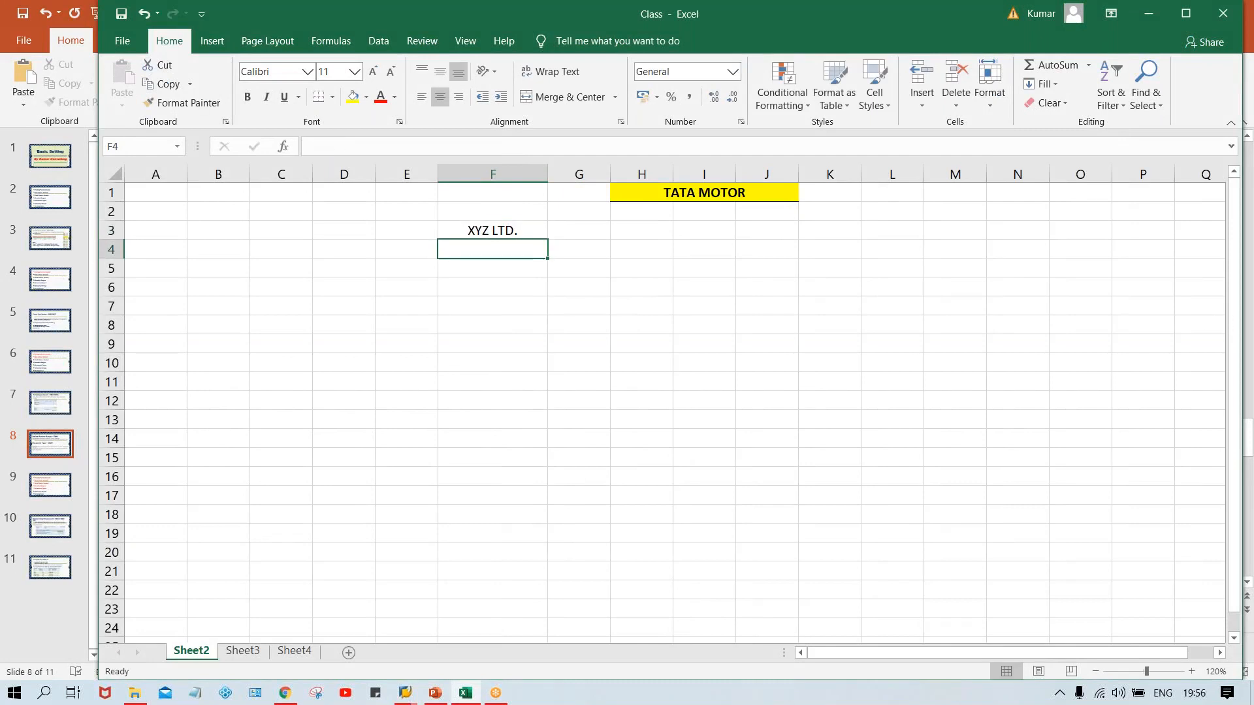
left_click(504, 232)
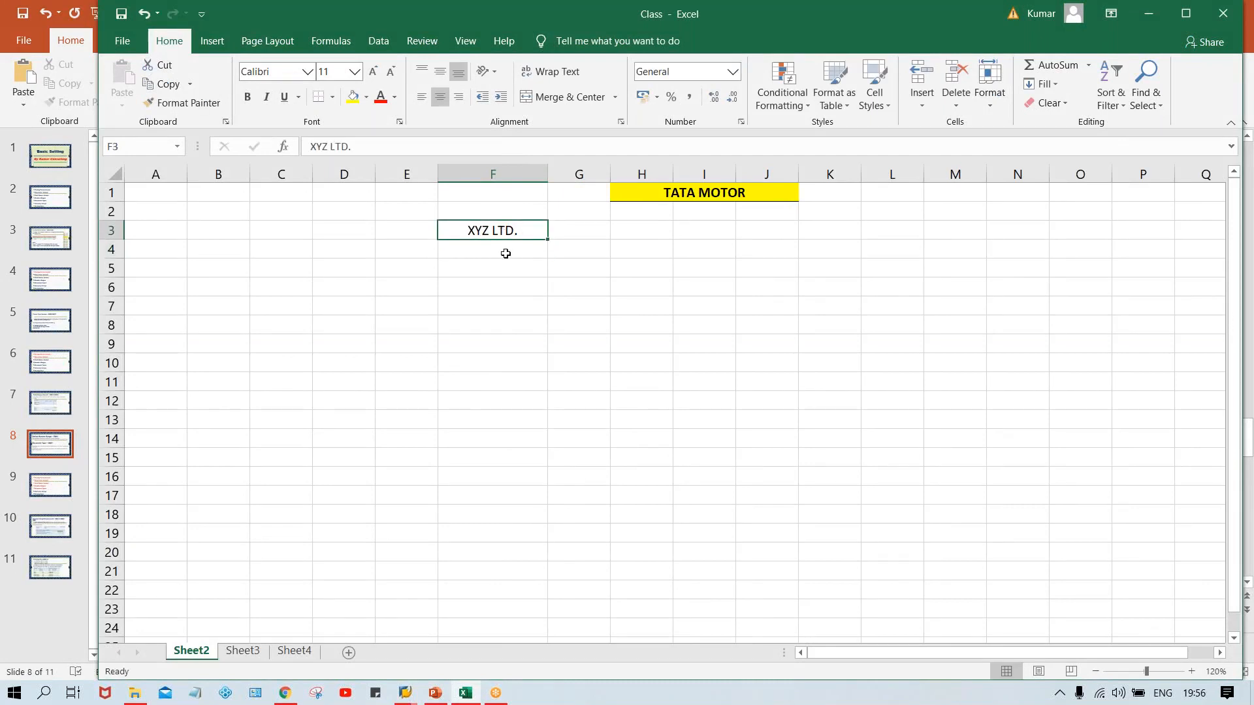
left_click(496, 254)
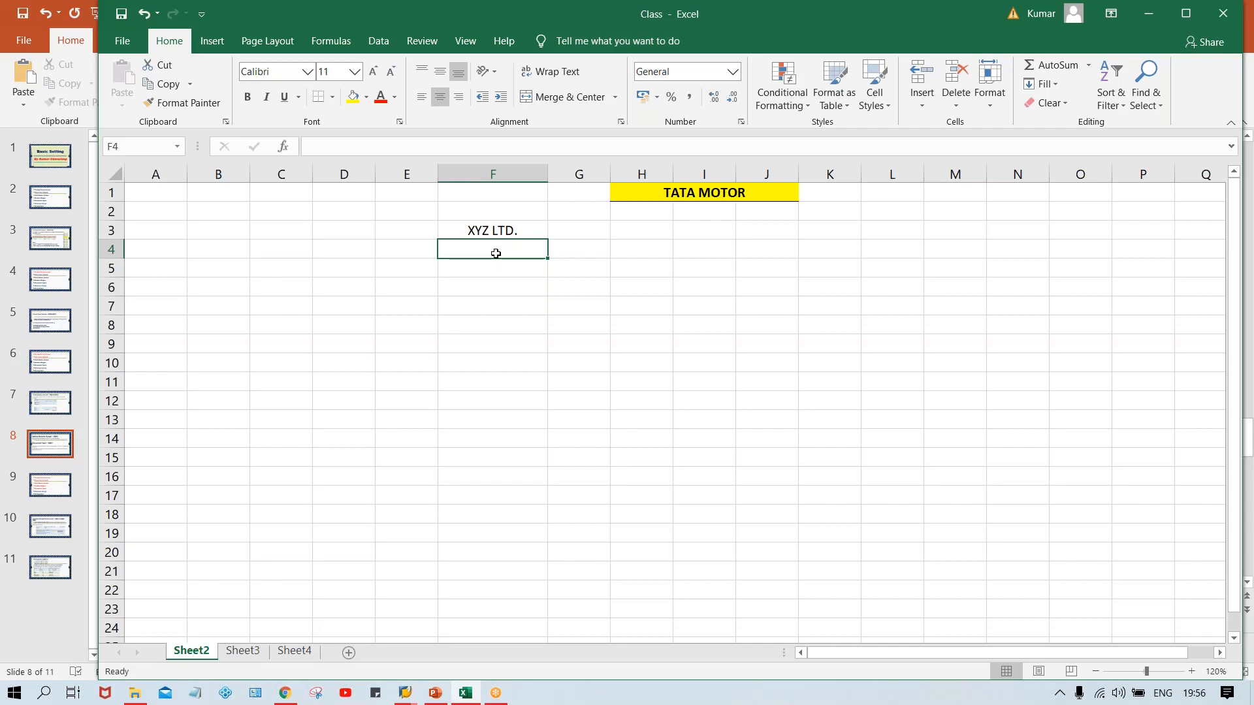
left_click(491, 226)
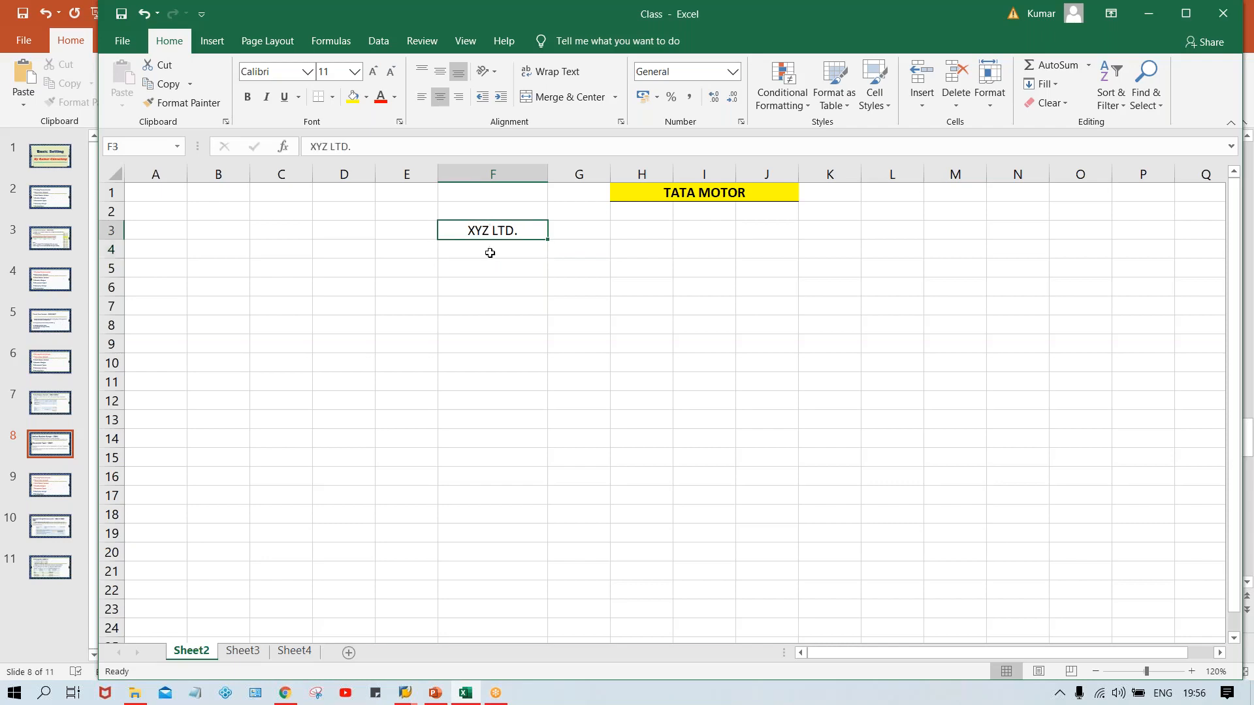
- Enter the amount 1000 in cell F4, directly under the XYZ LTD. heading
left_click(490, 252)
type("1")
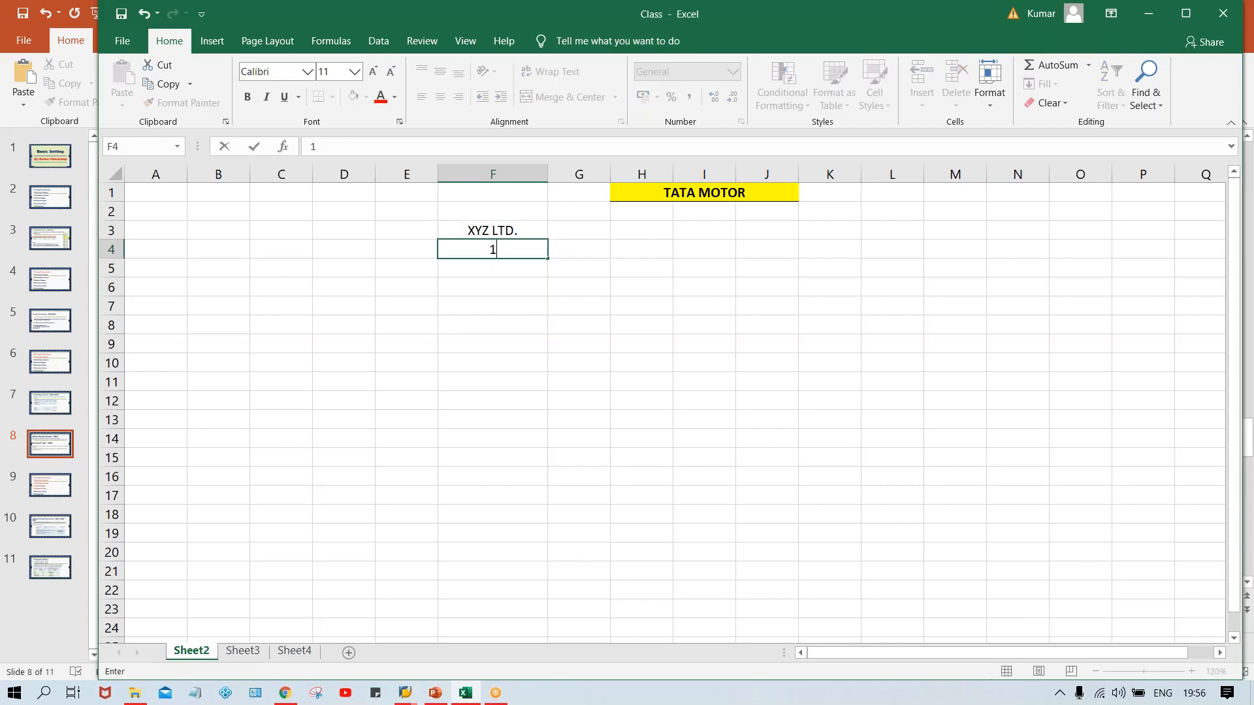
type("000")
key("Return")
- Enter 4000 in cell F5 and 500 in cell F6, and clear the F6 entry again
type("4000")
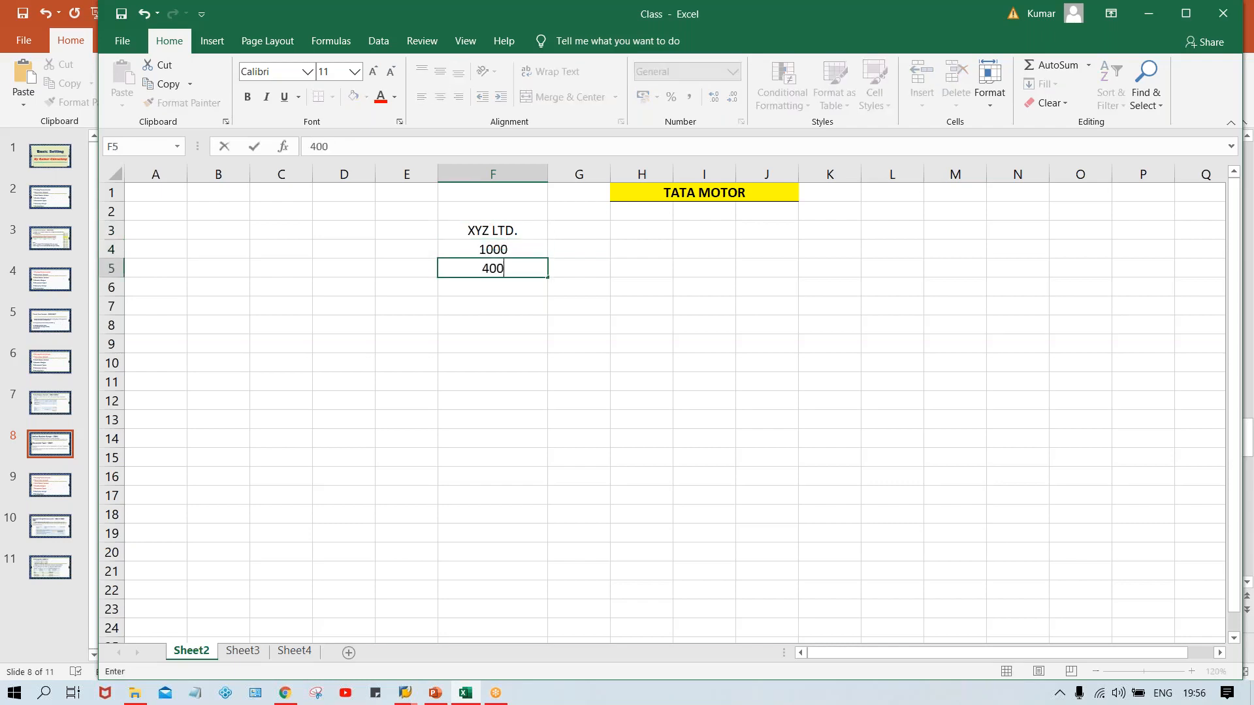
key("Return")
type("500")
key("Return")
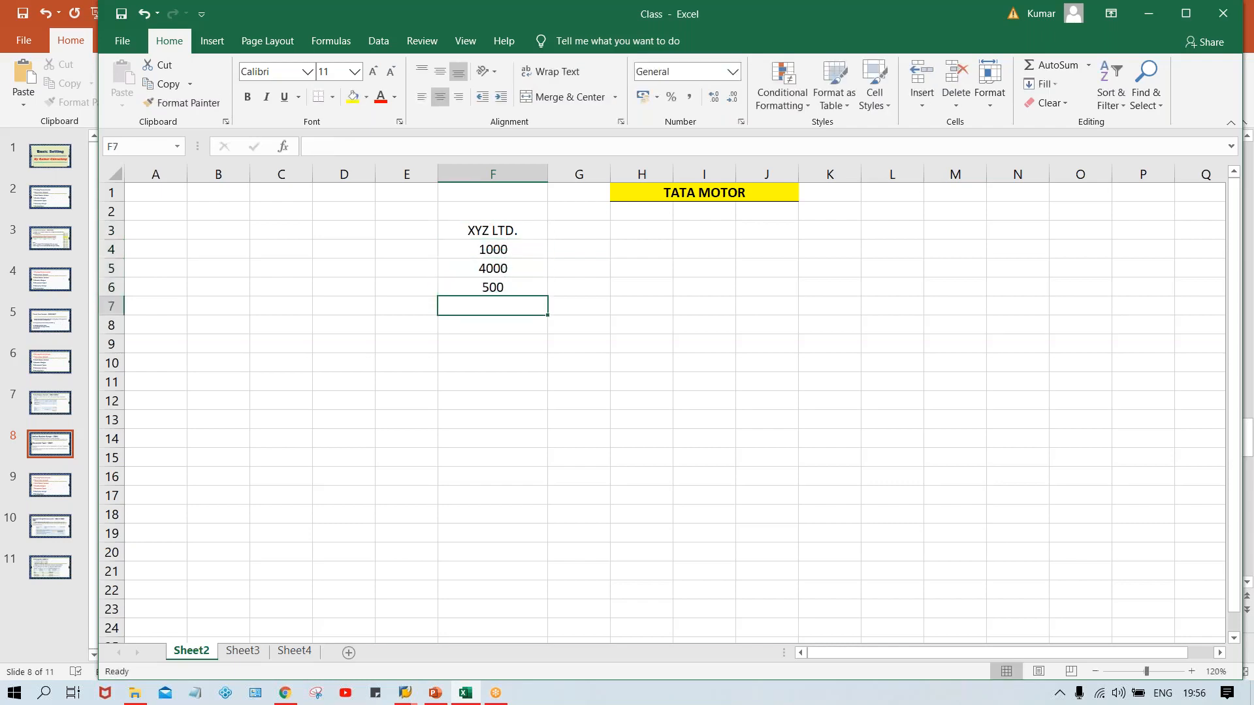
key("Up")
key("Up")
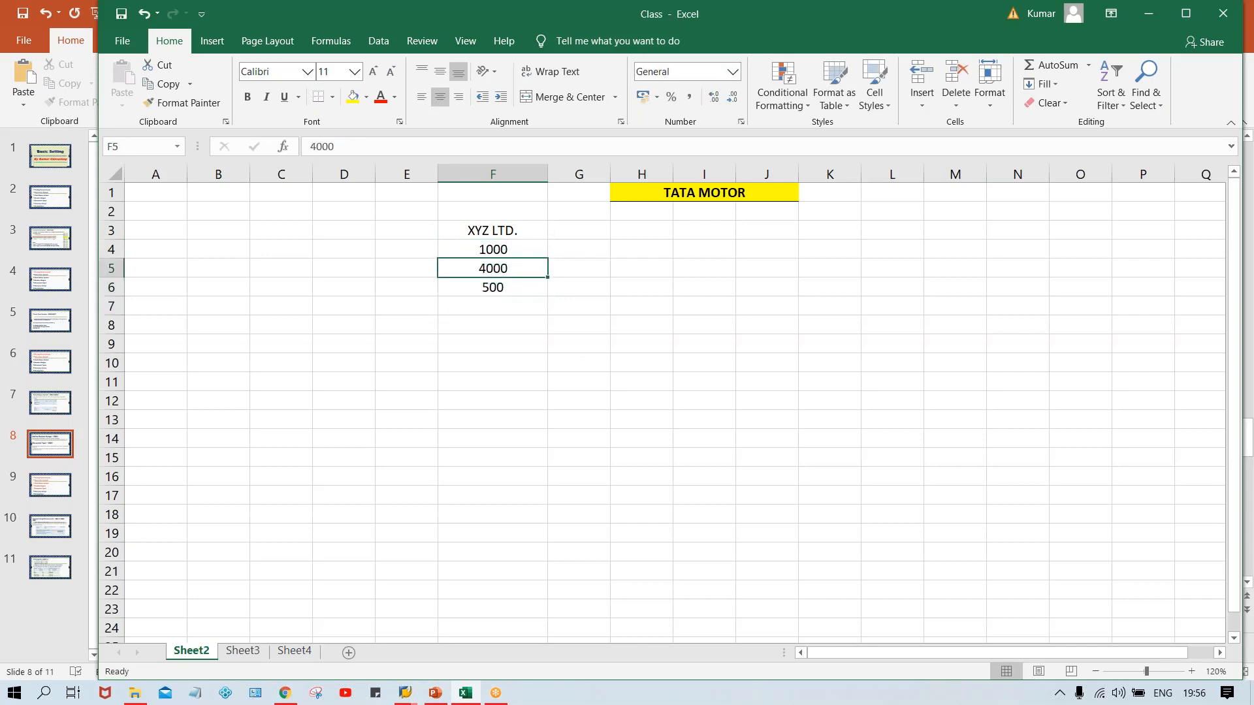
key("Down")
key("BackSpace")
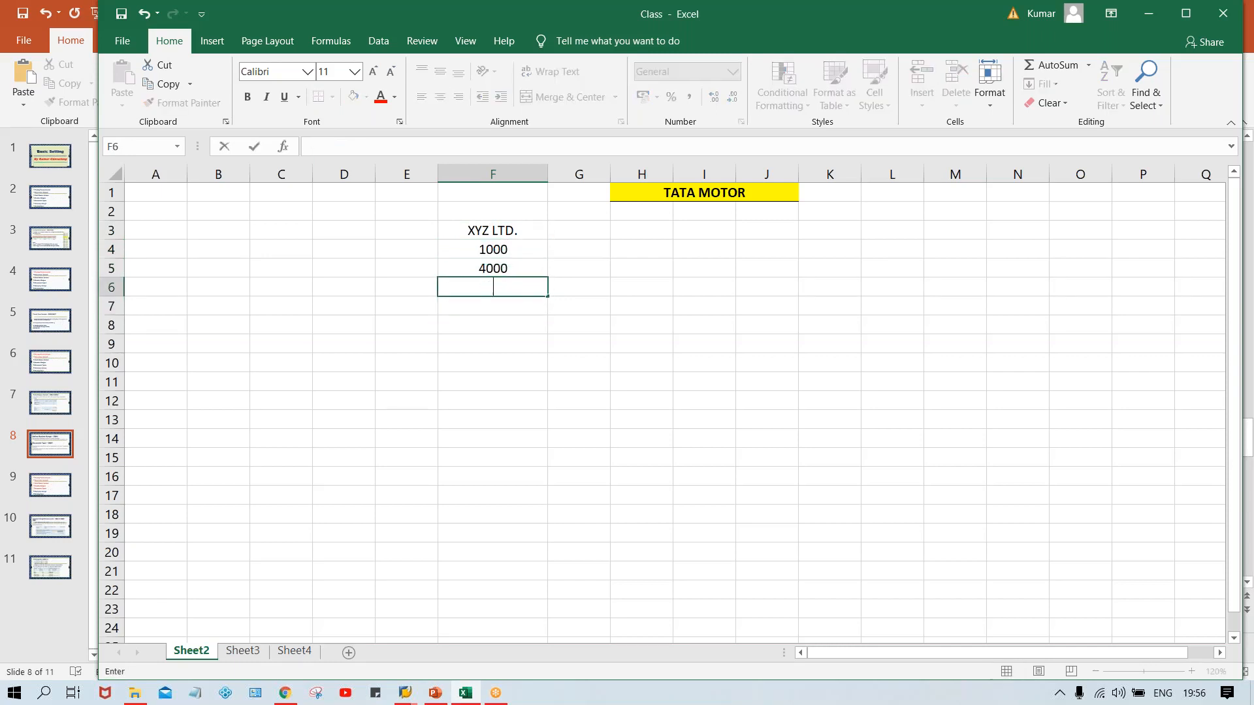
key("Up")
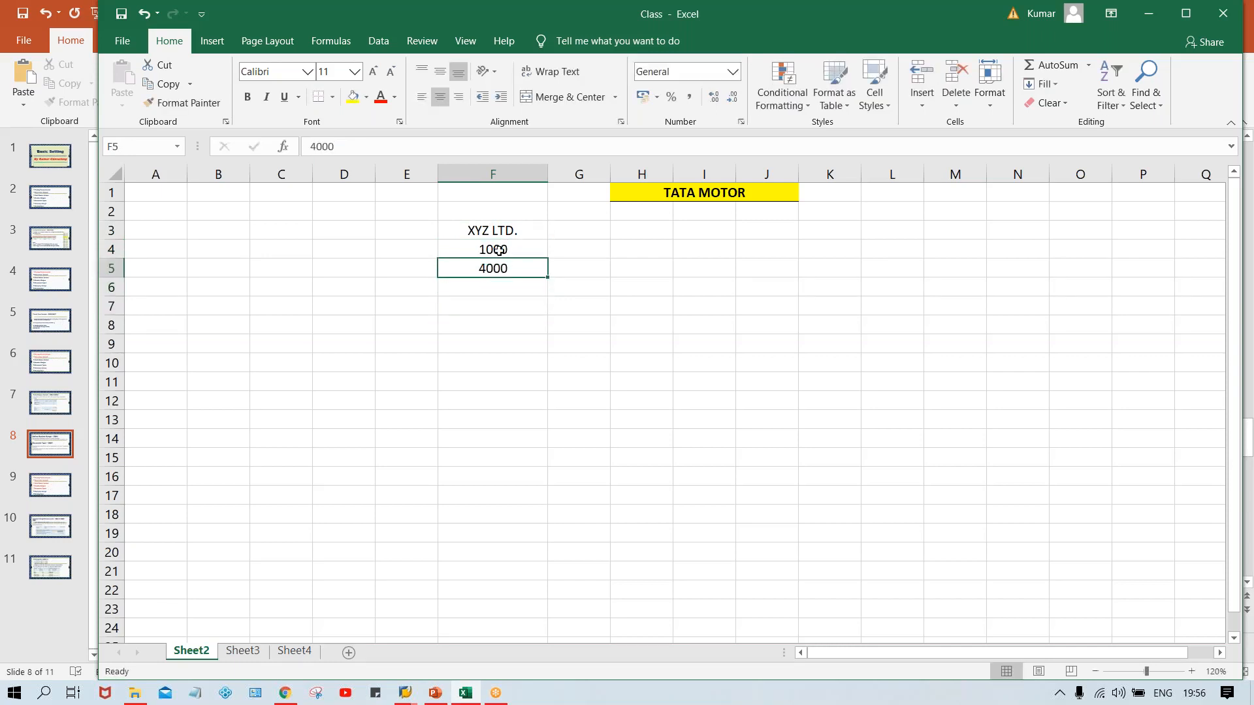
- Add a bottom border to the XYZ LTD. heading in cell F3
key("Up")
key("Up")
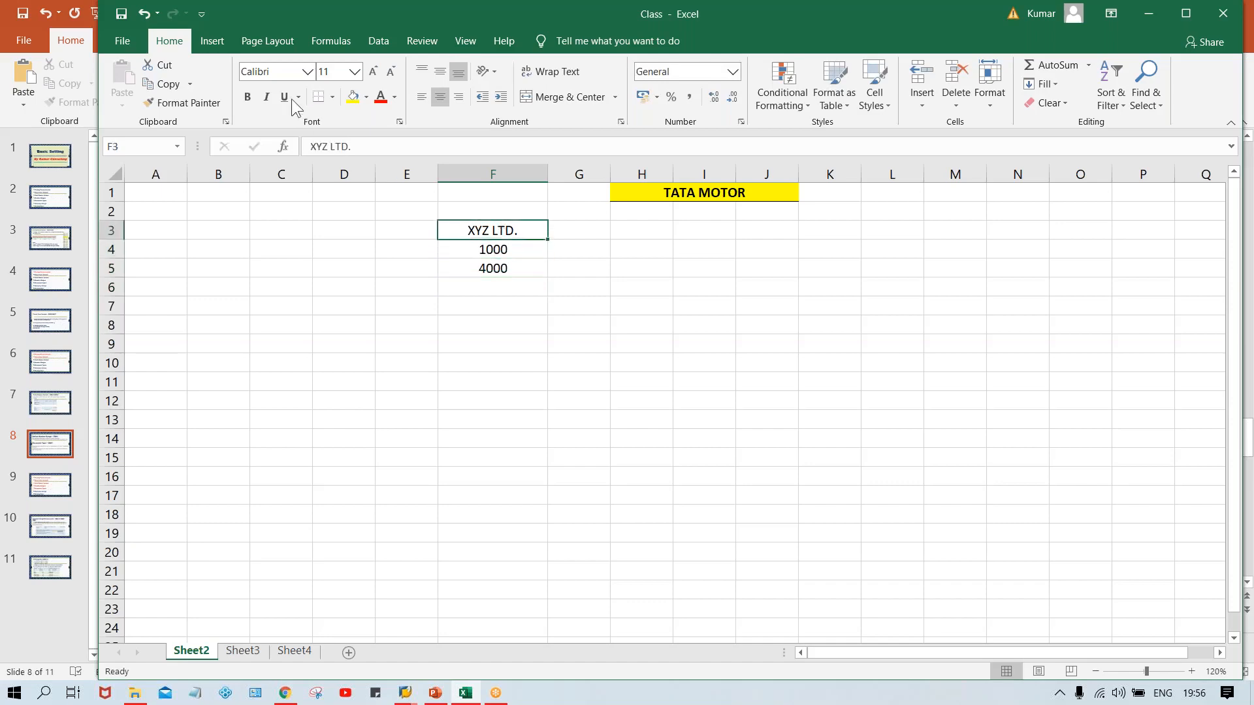
left_click(510, 255)
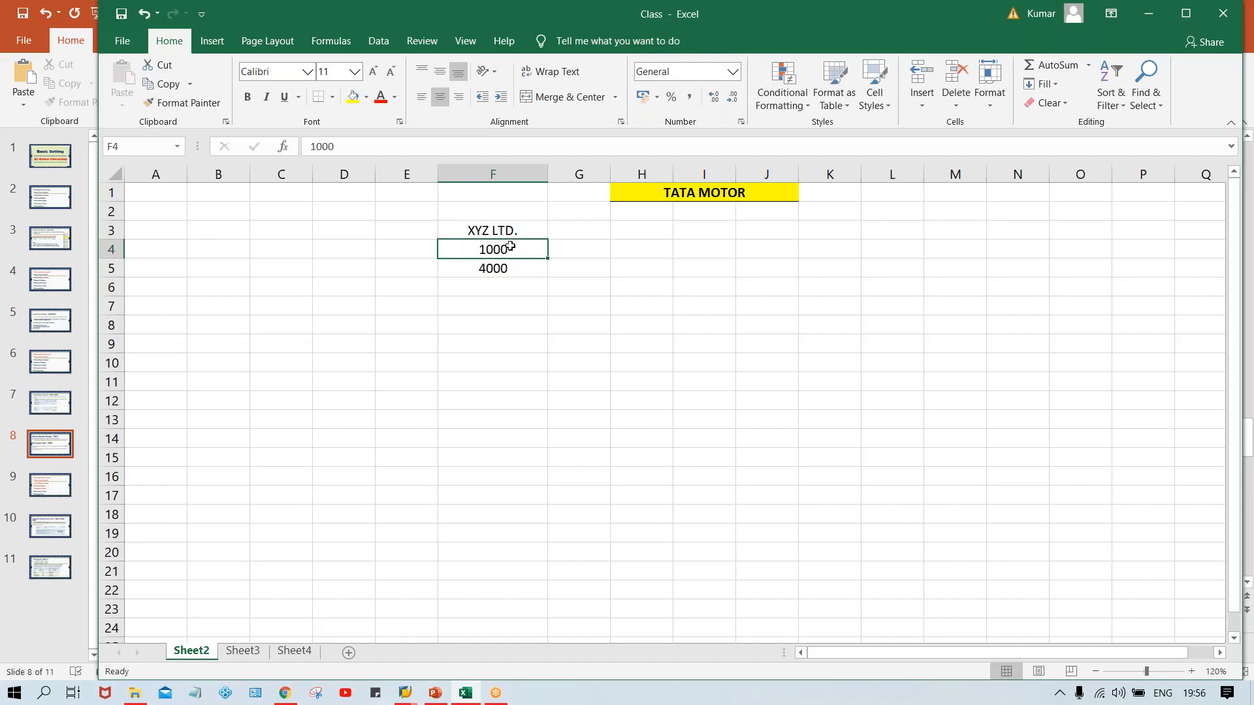
- Replace the amount in cell F5 with 400 and enter 600 in cell F6
left_click(511, 272)
key("Delete")
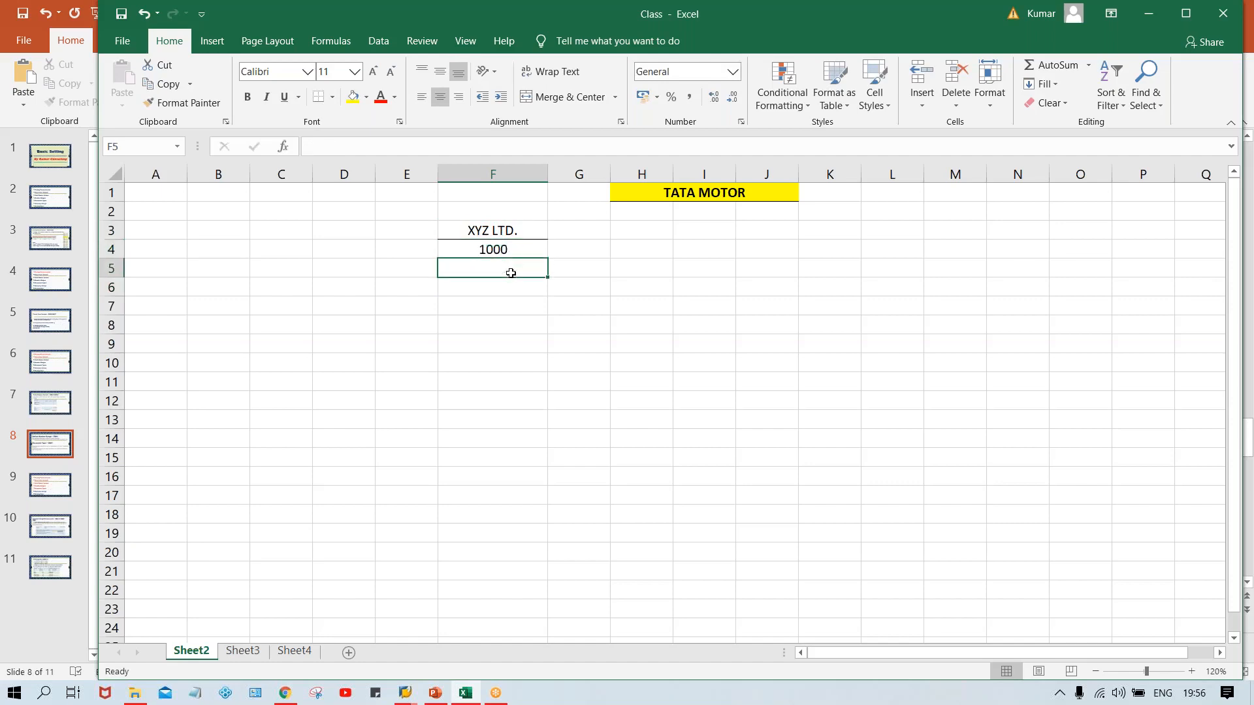
type("400")
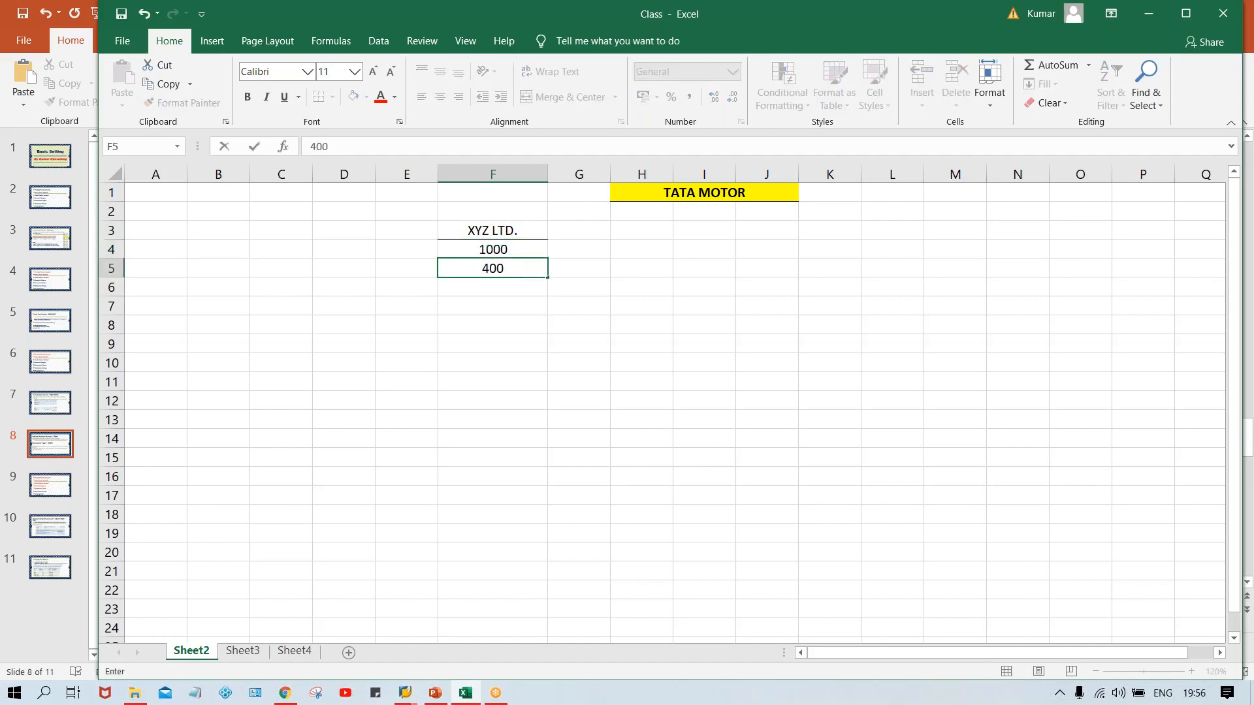
key("Return")
type("600")
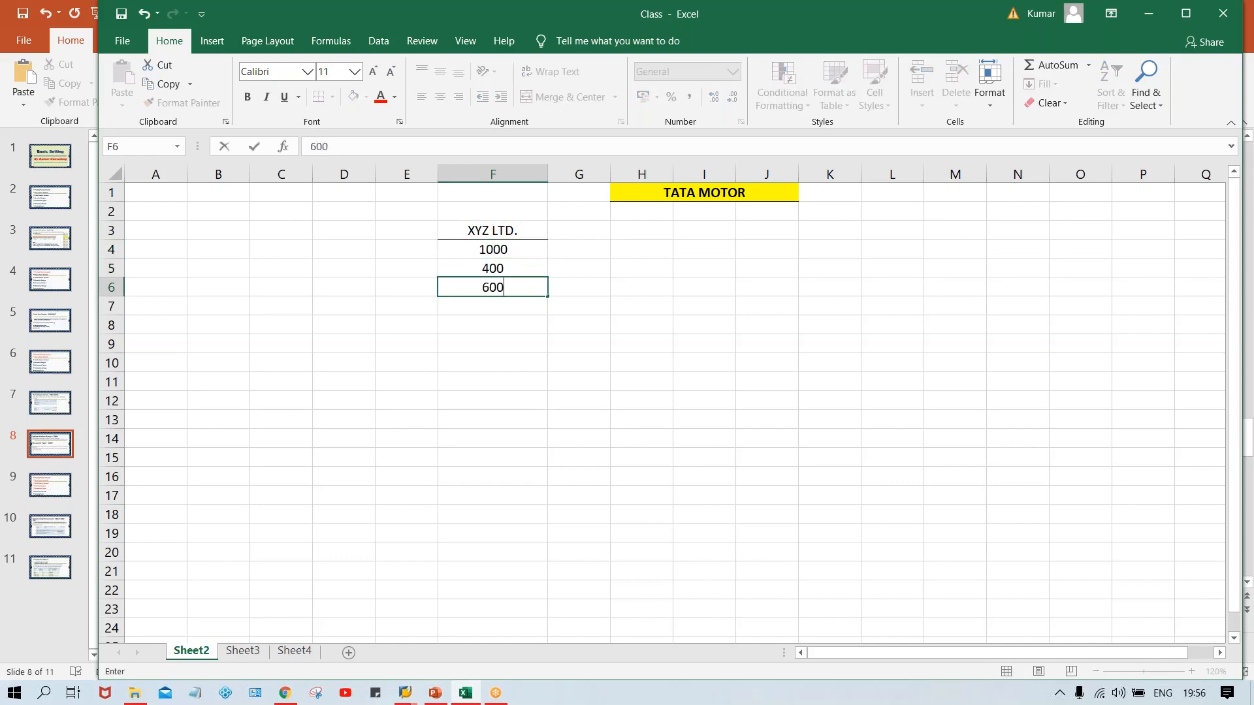
key("Return")
left_click_drag(493, 247, 495, 288)
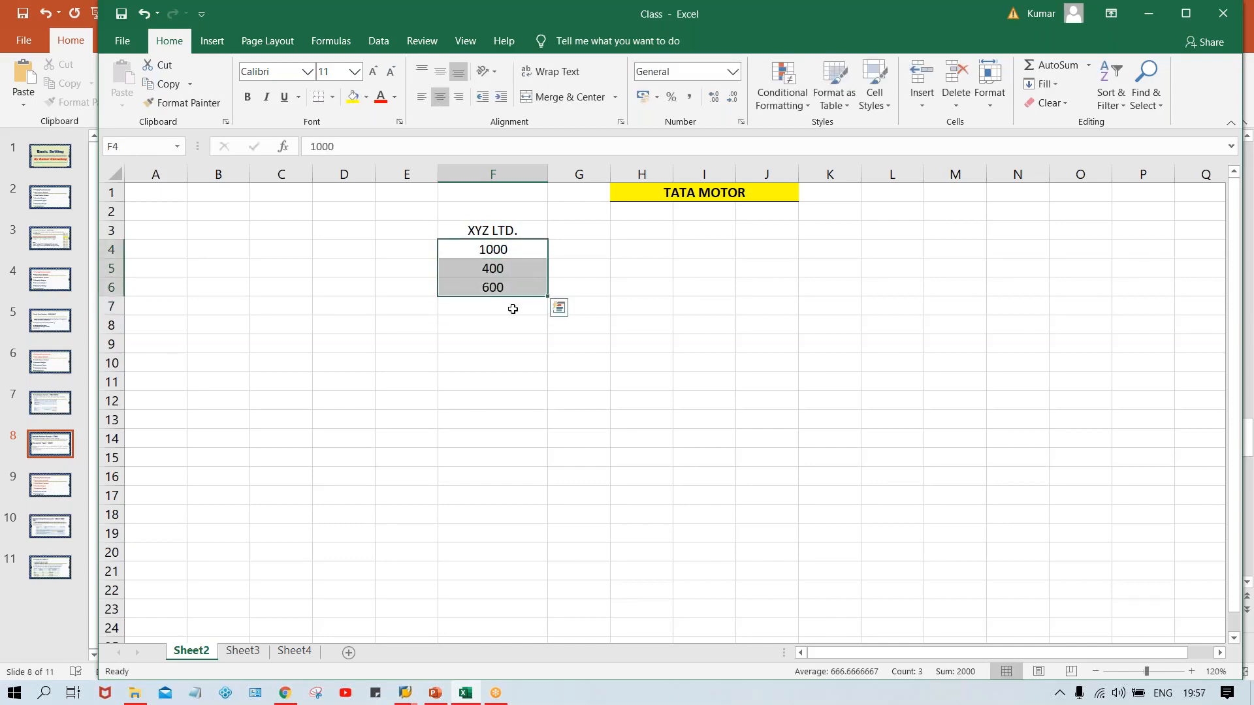
left_click(513, 309)
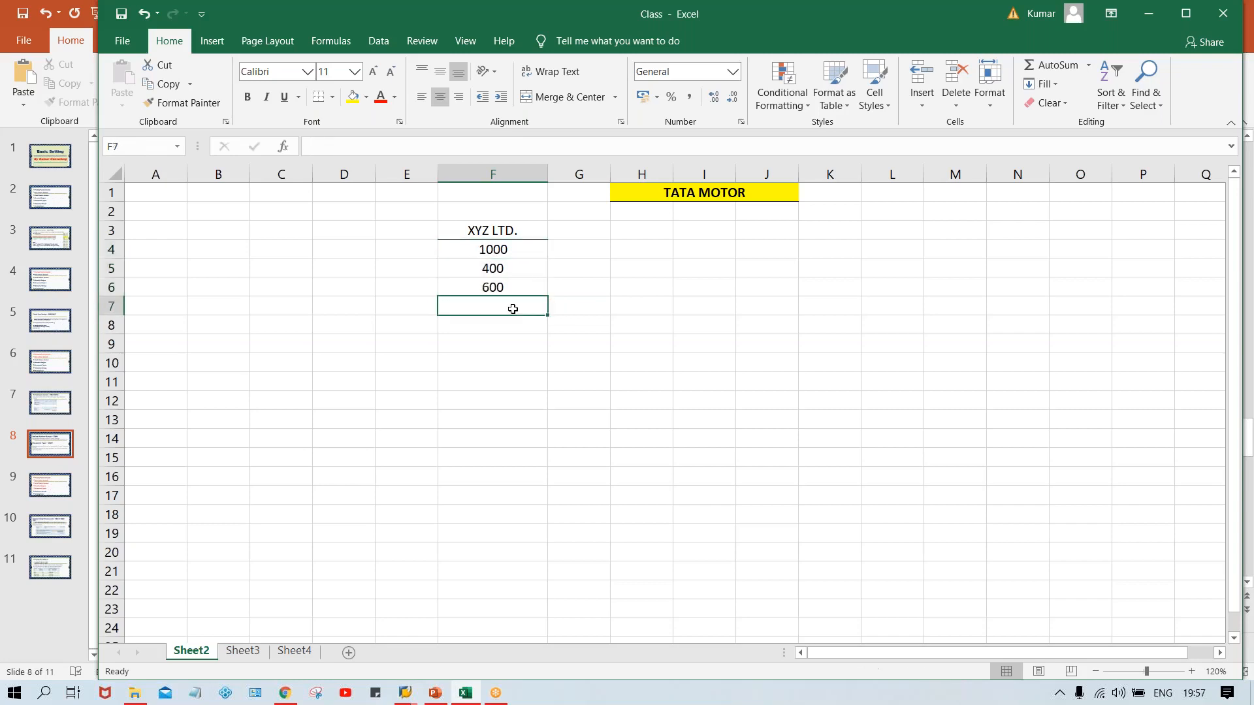
left_click(499, 256)
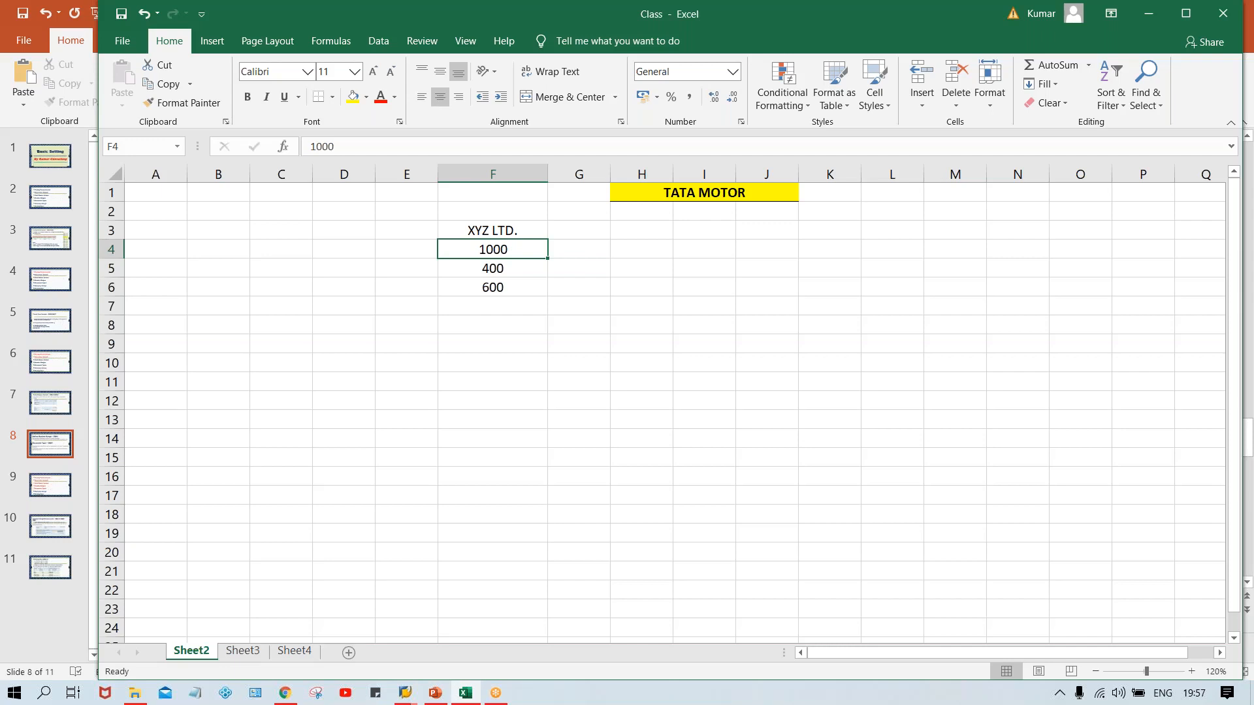
- Make the XYZ LTD. heading in cell F3 bold
left_click(501, 226)
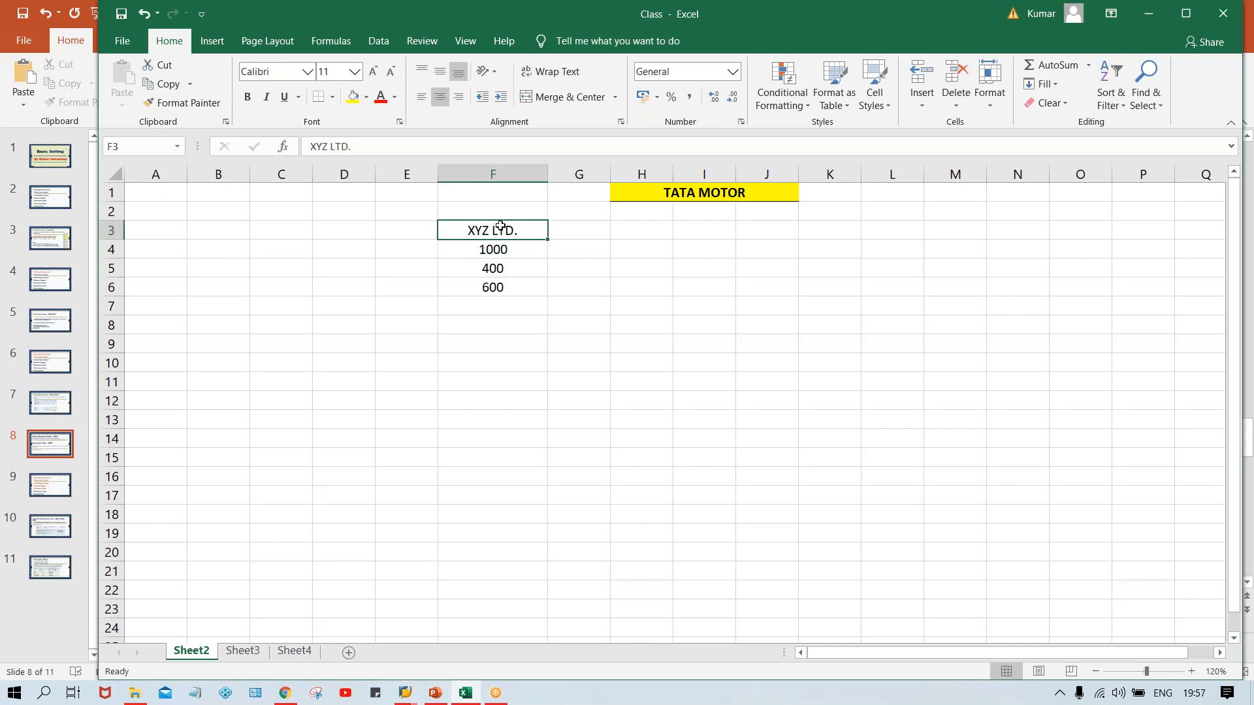
key("ctrl+b")
left_click(514, 305)
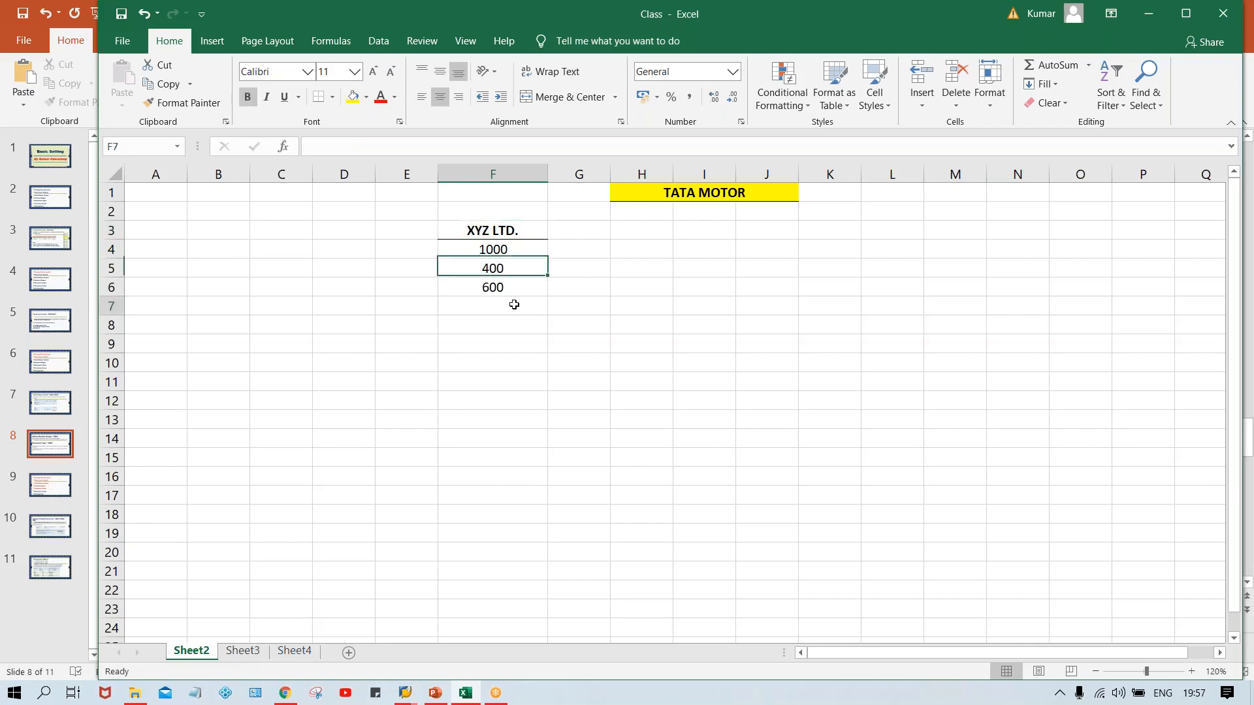
left_click(510, 235)
left_click(514, 254)
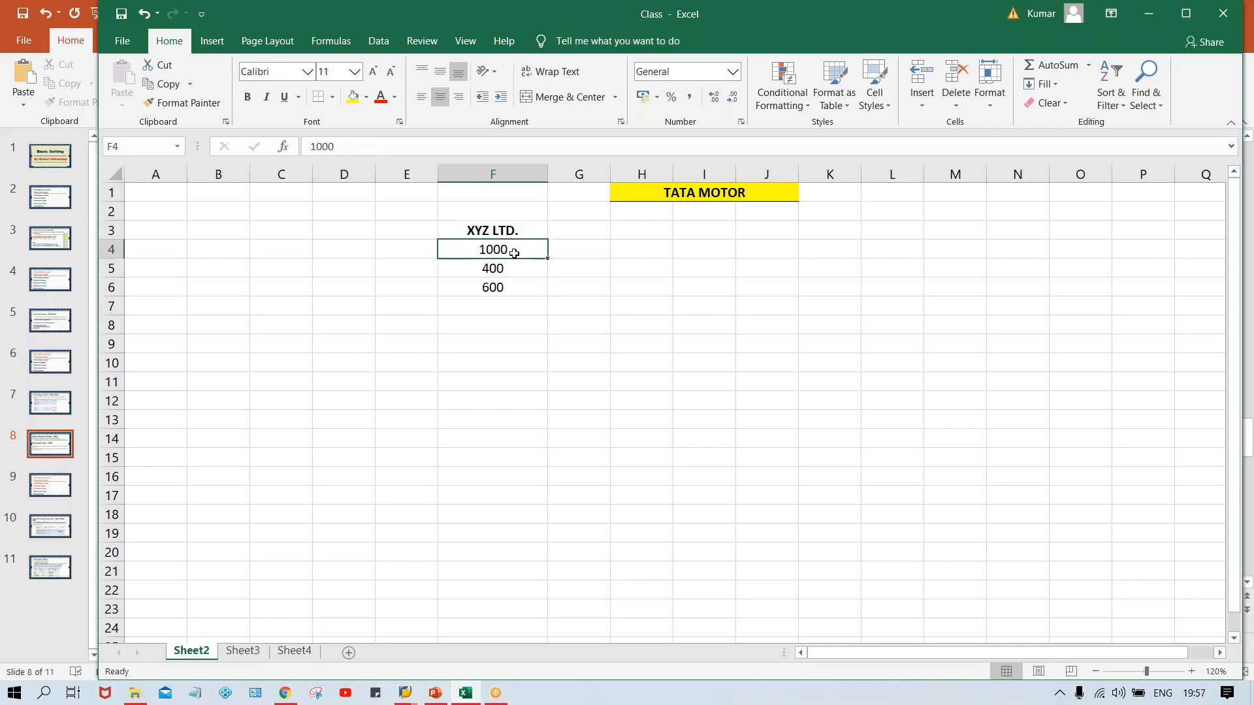
left_click(512, 270)
left_click(513, 289)
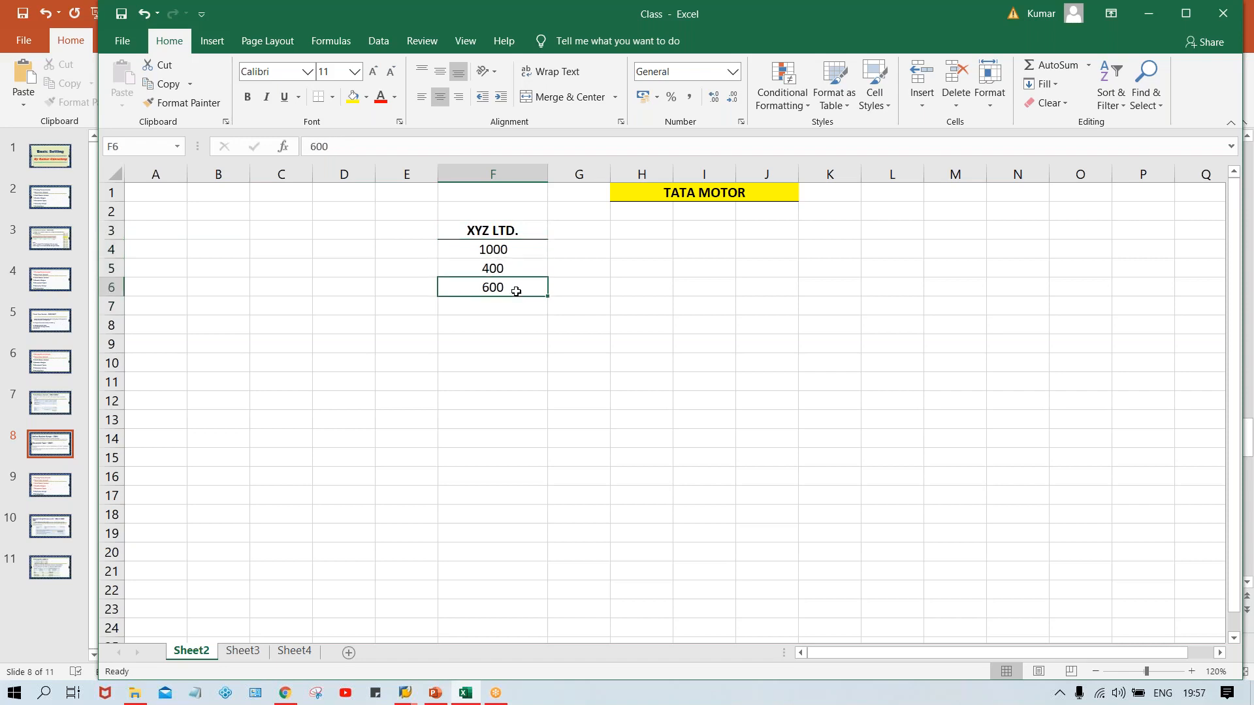
left_click(514, 251)
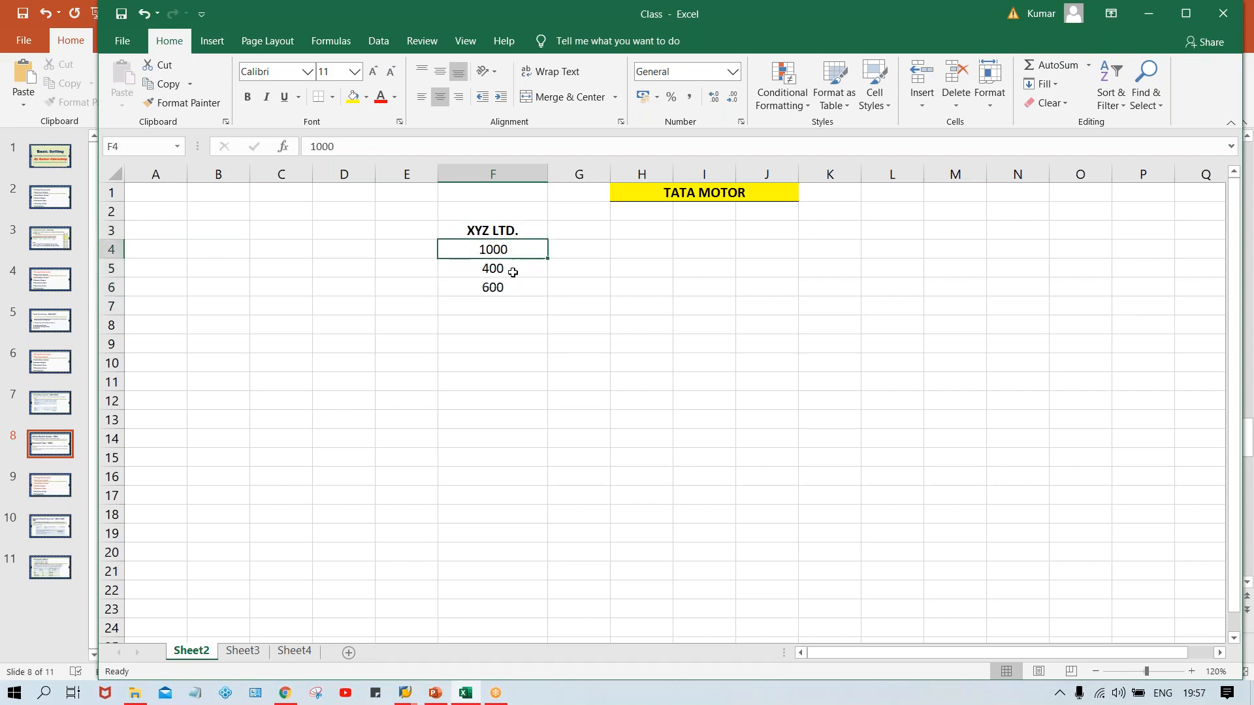
left_click(513, 273)
left_click(521, 292)
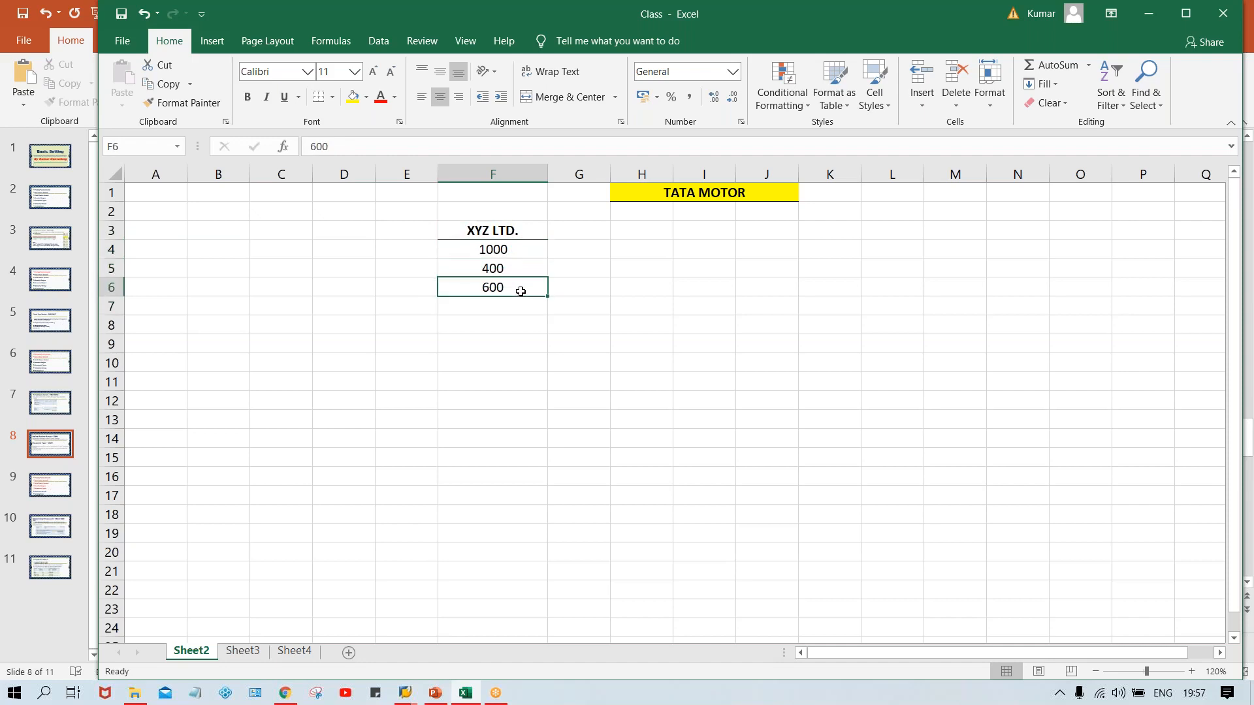
left_click(514, 249)
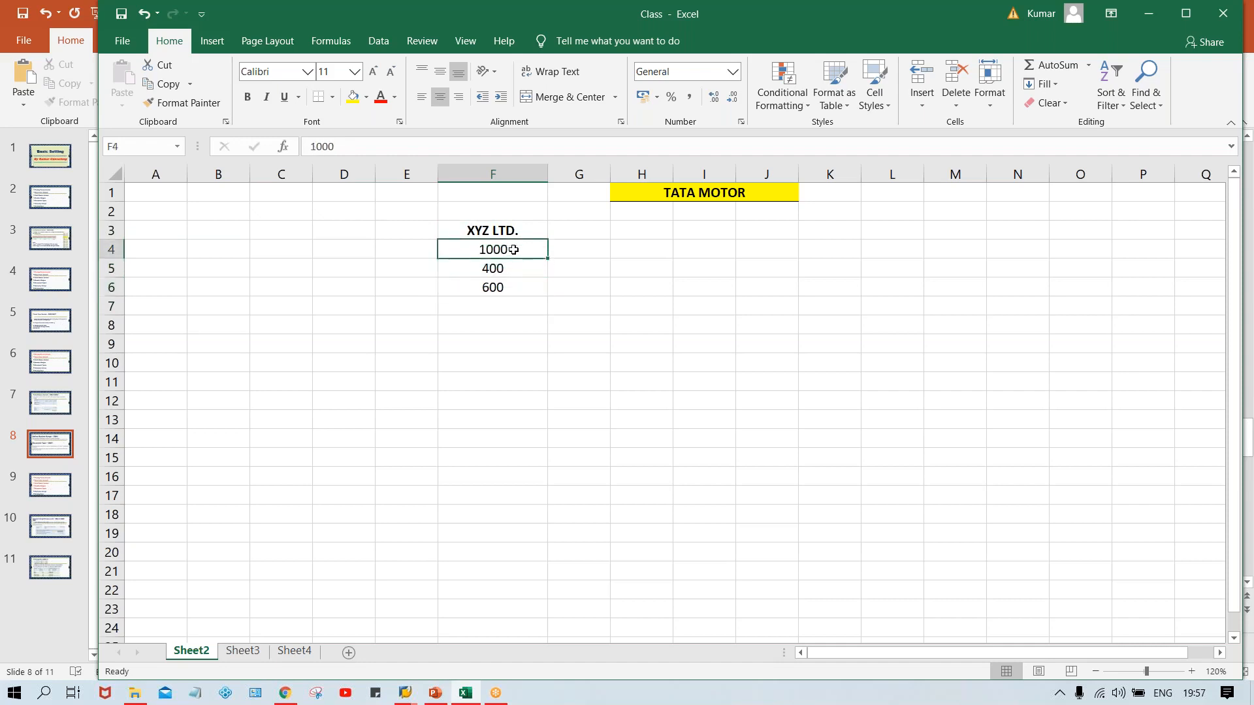
- Label the 1000 amount by entering INV. in the adjacent cell G4
left_click(587, 247)
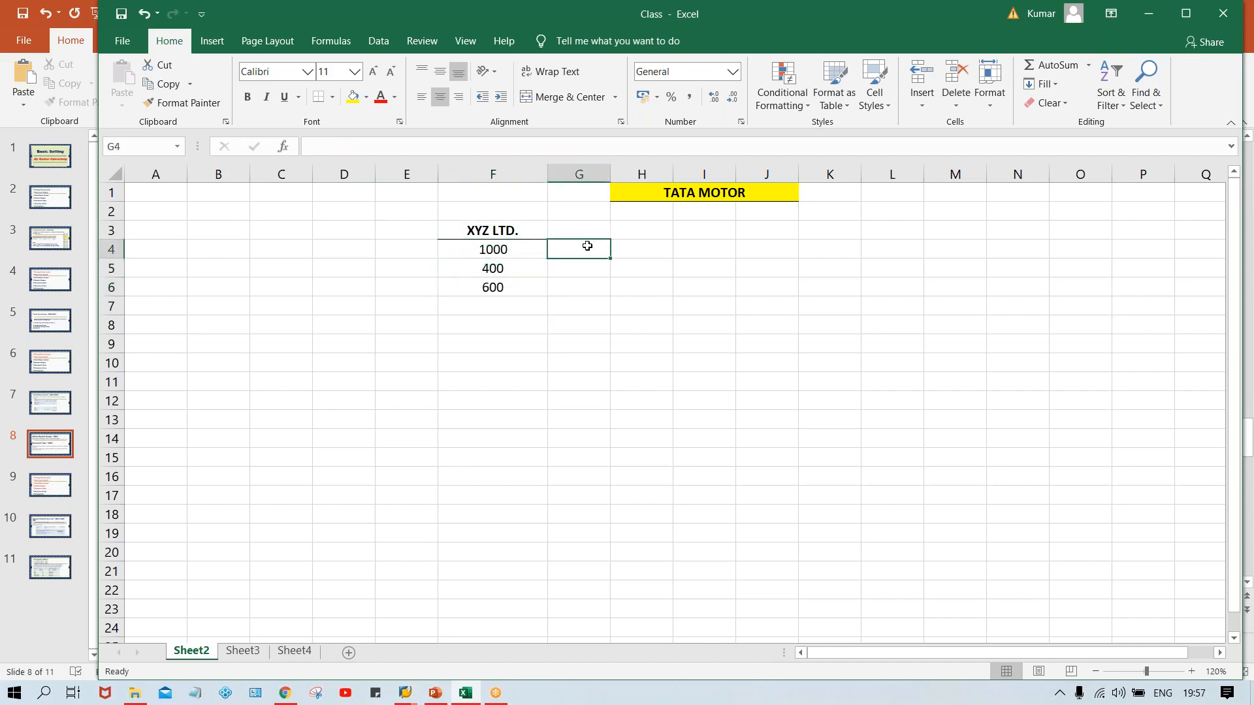
type("INV.")
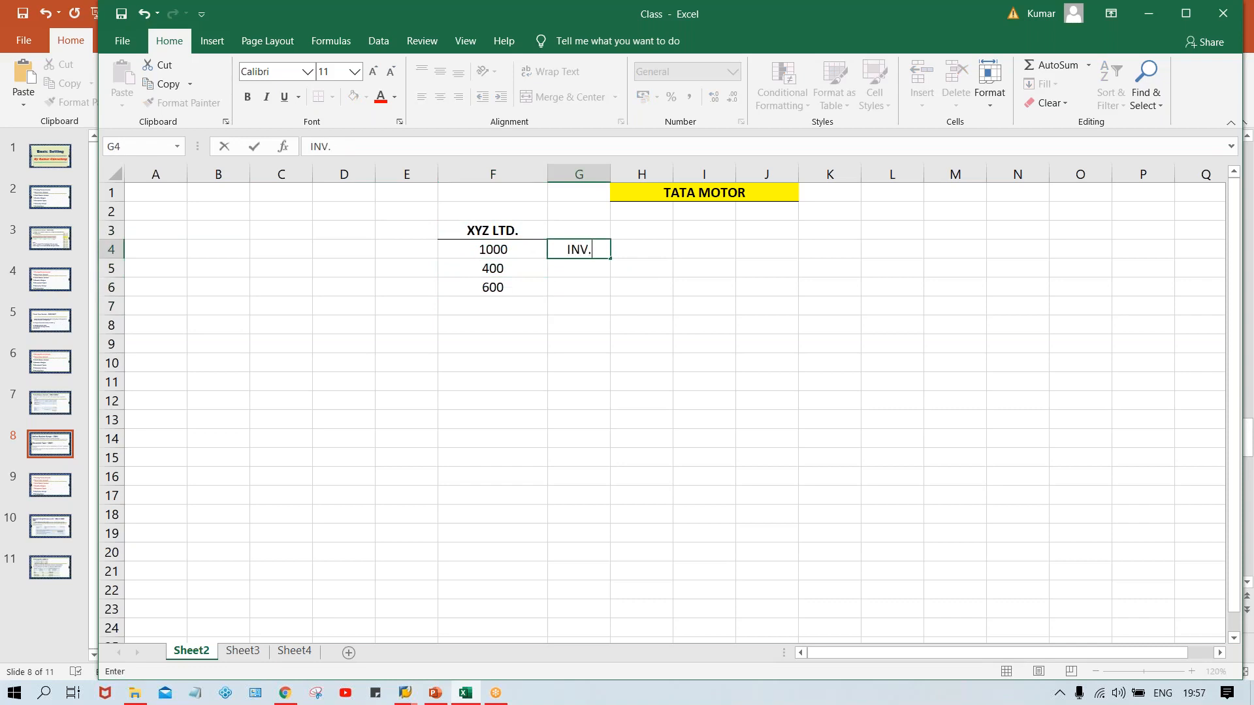
key("Return")
left_click(560, 247)
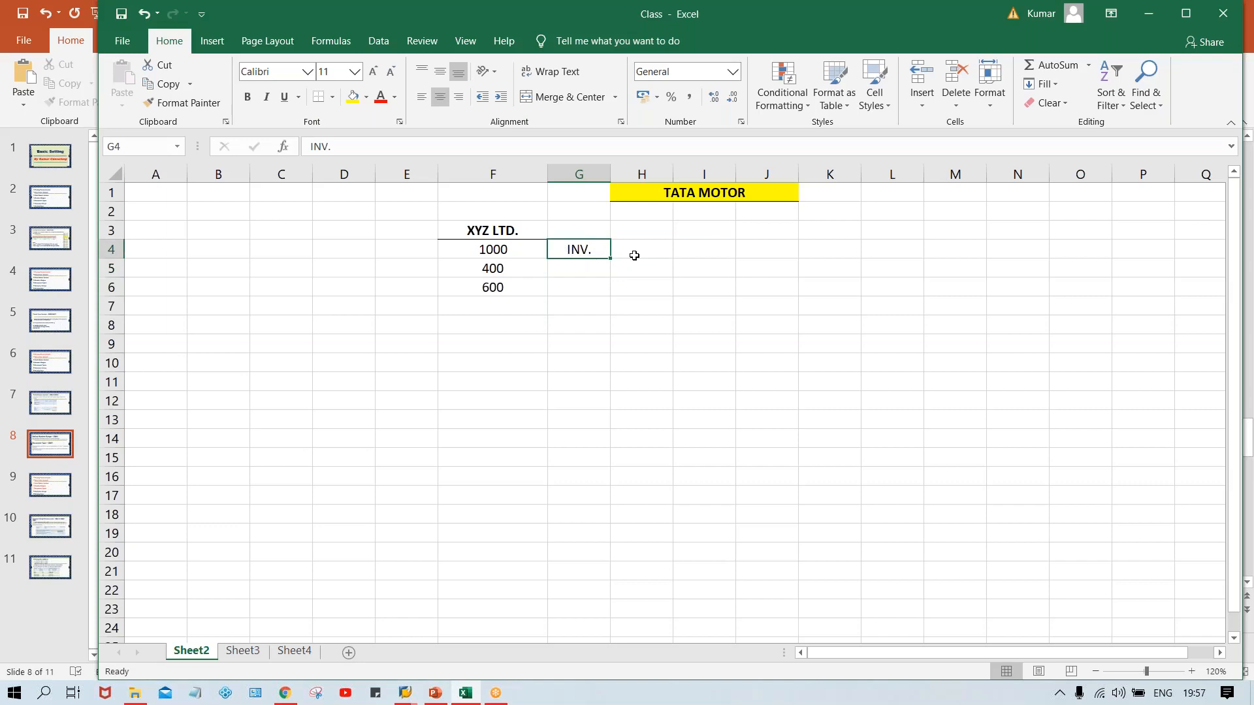
left_click(491, 257)
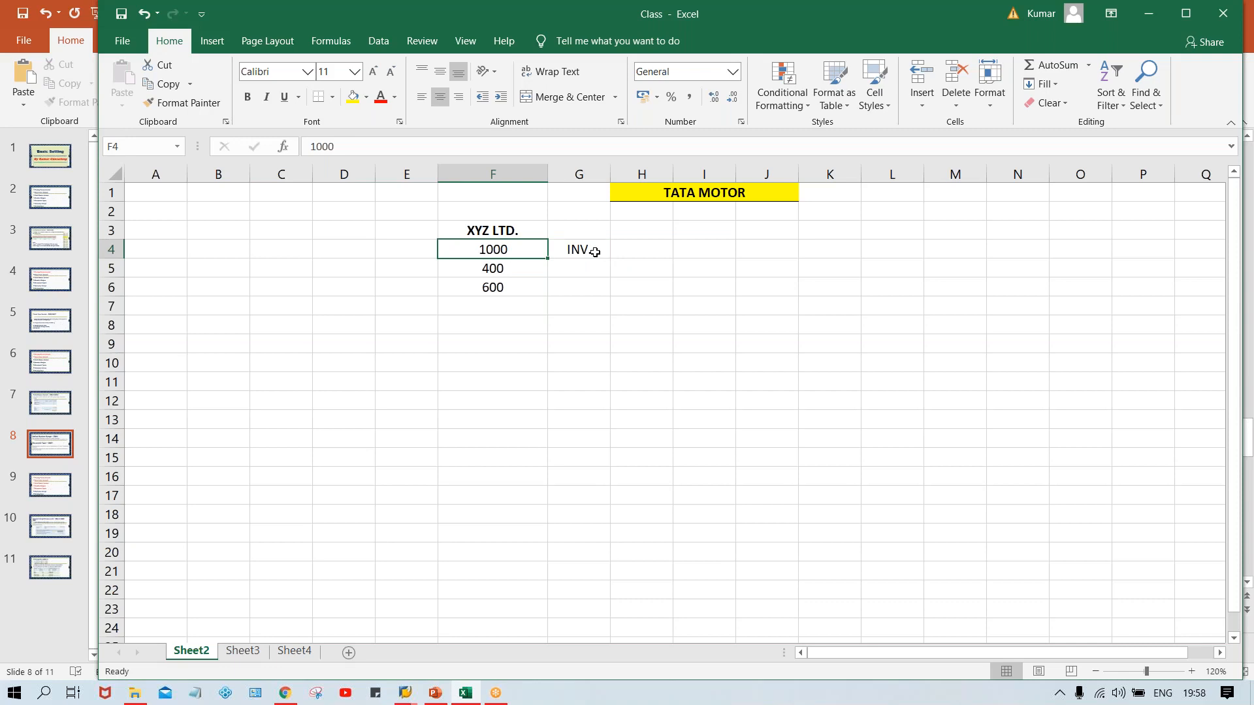
left_click(499, 266)
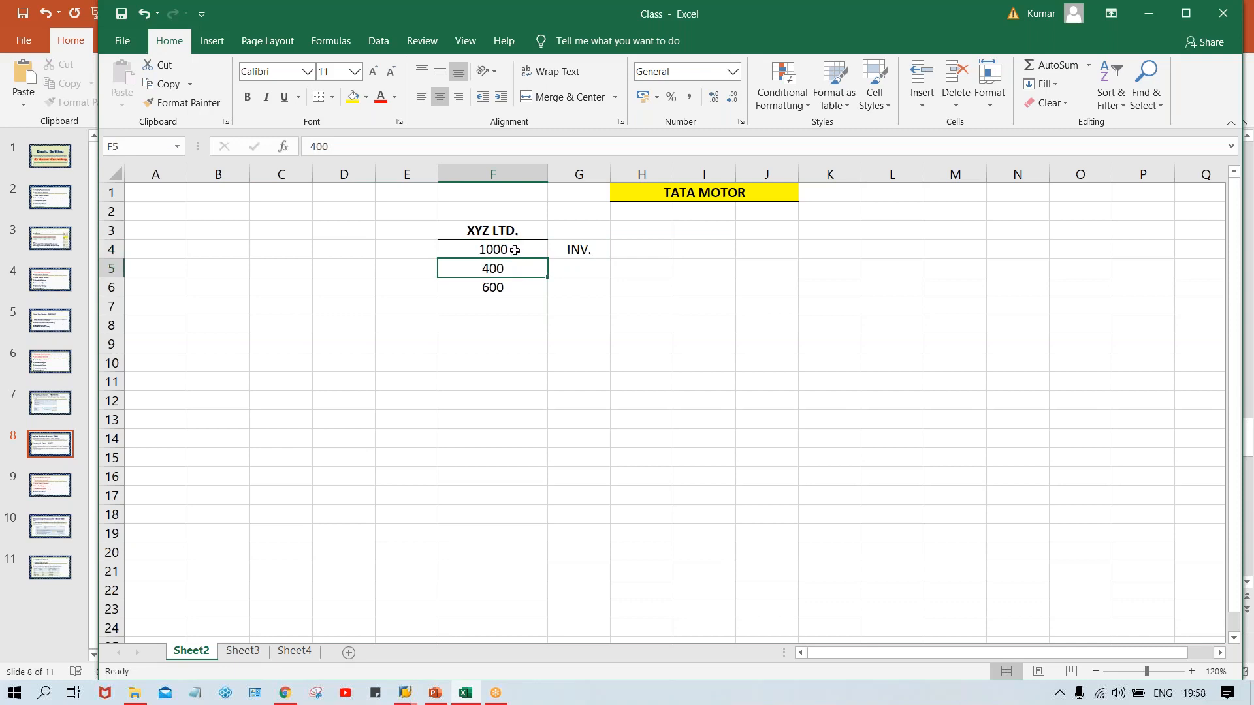
left_click(572, 267)
left_click_drag(575, 261, 507, 253)
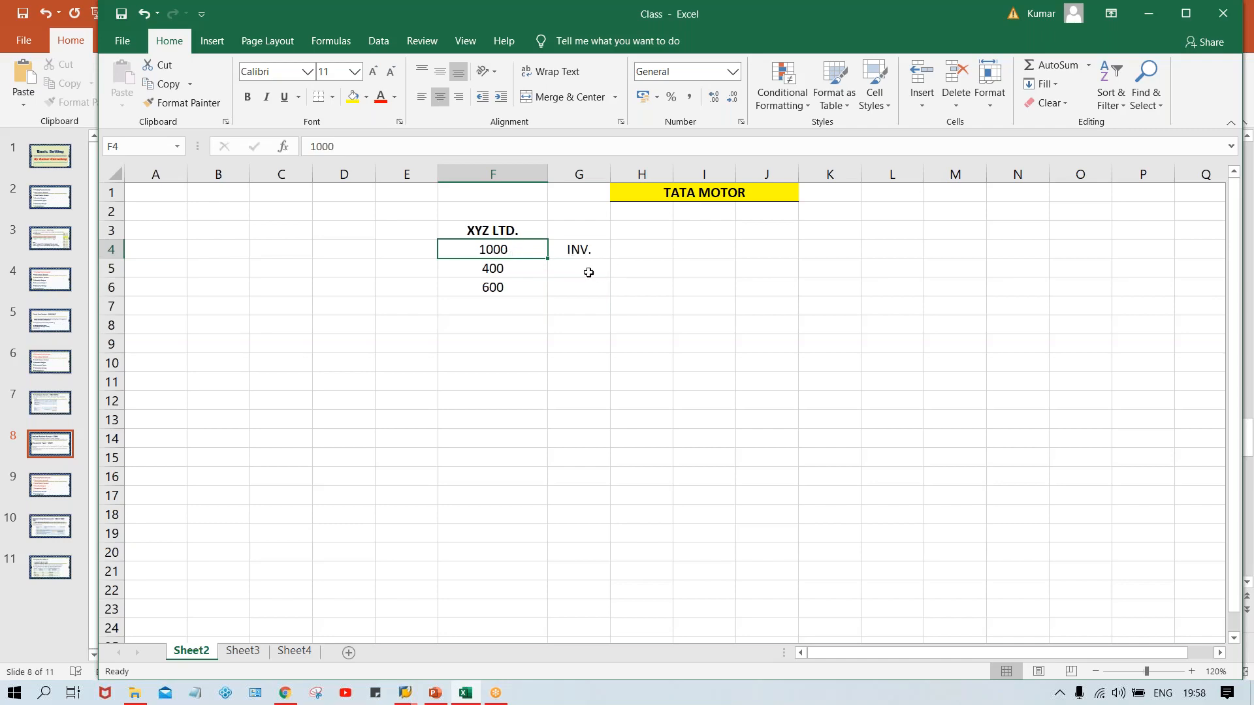
left_click(505, 268)
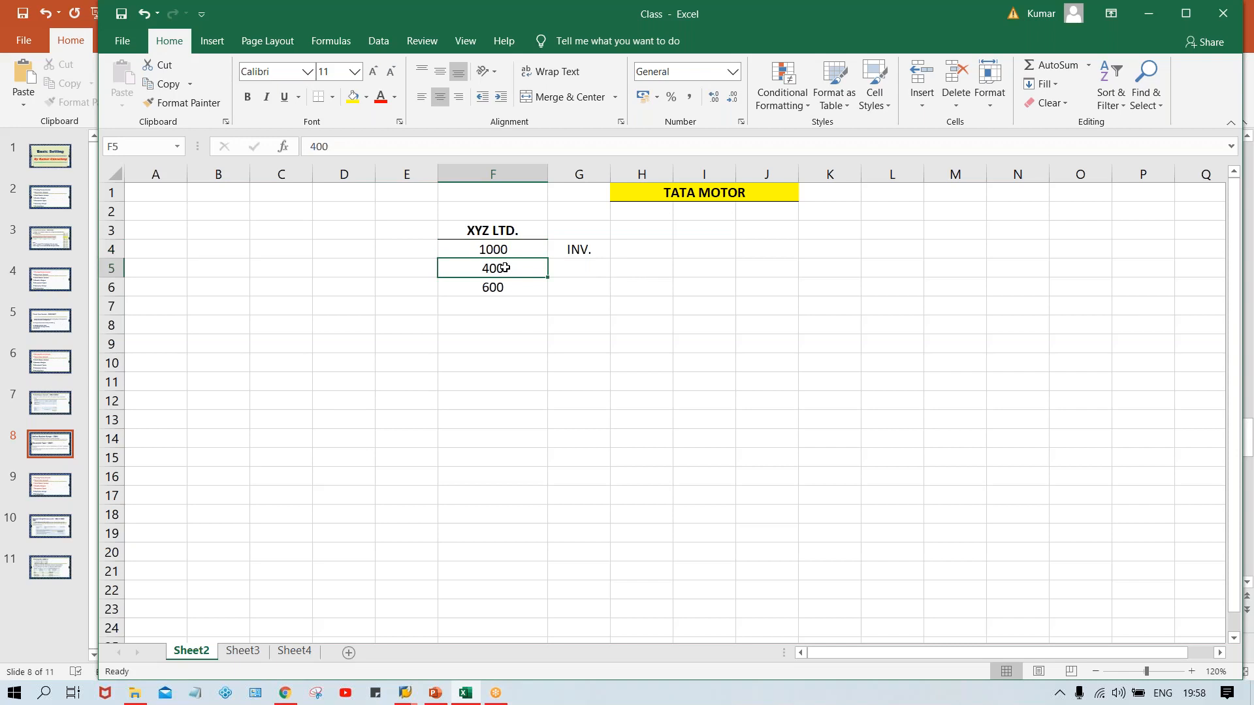
left_click(481, 249)
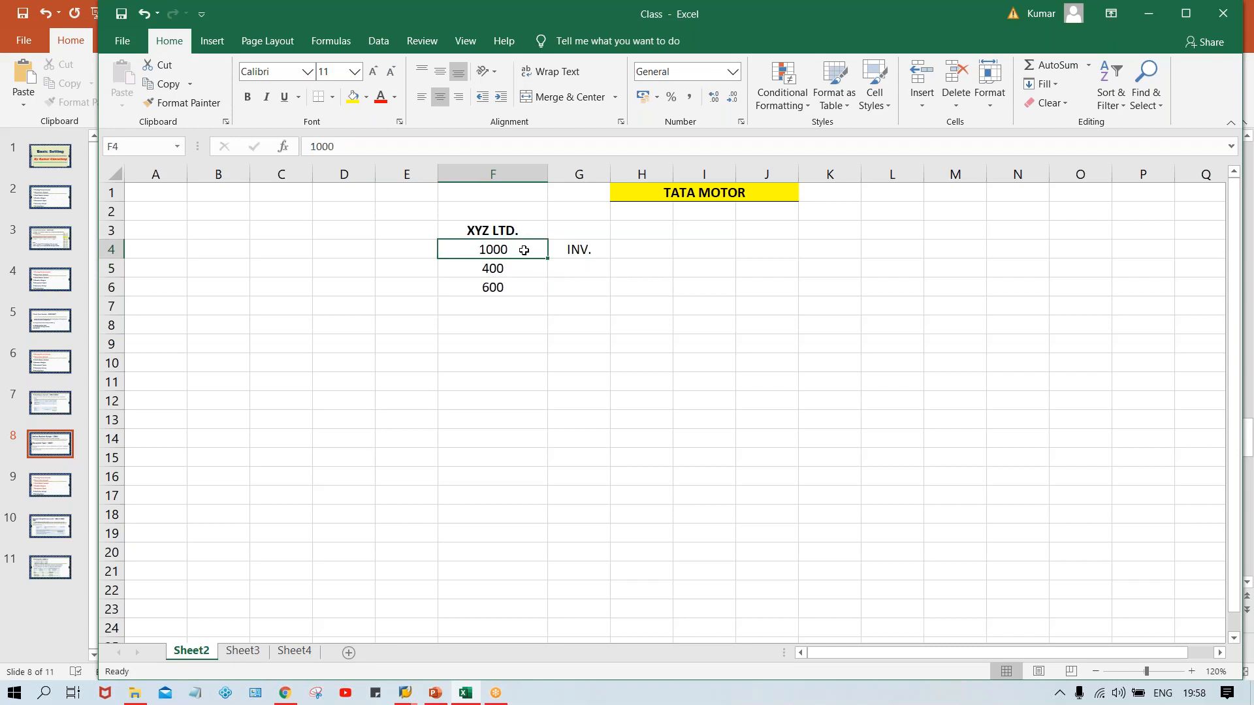
- Label the 400 amount by entering CCM in the adjacent cell G5
left_click(509, 269)
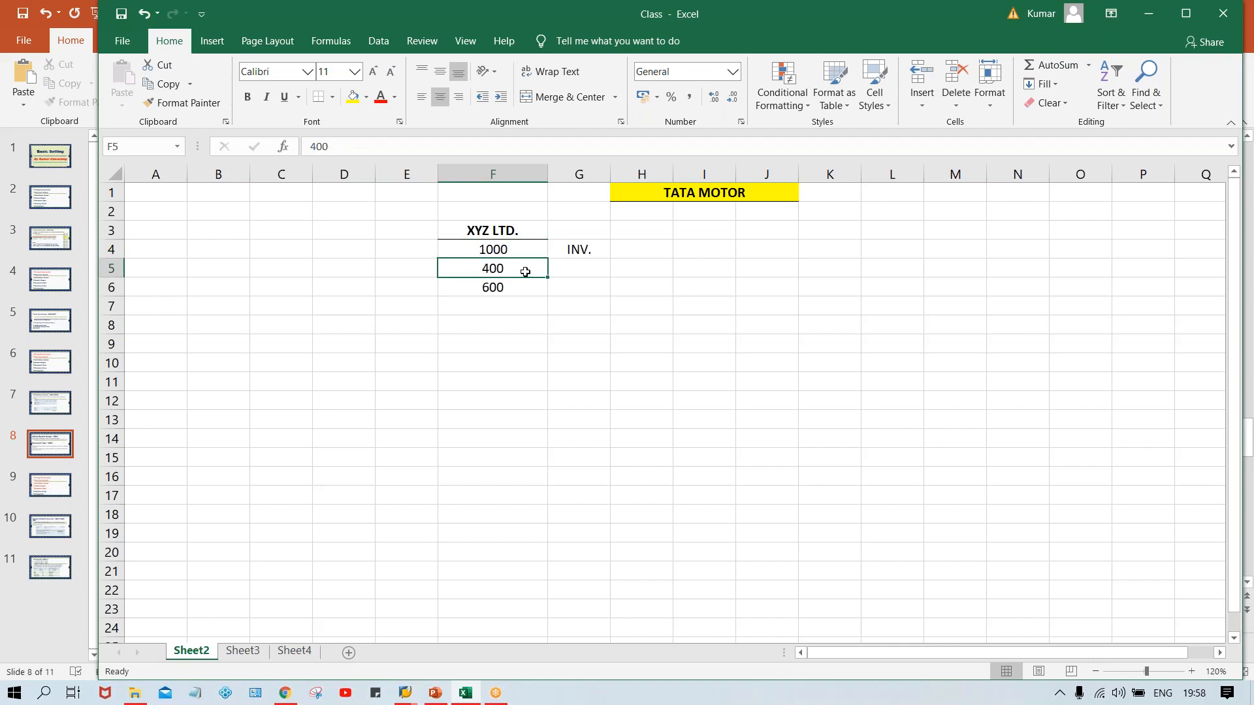
left_click(494, 251)
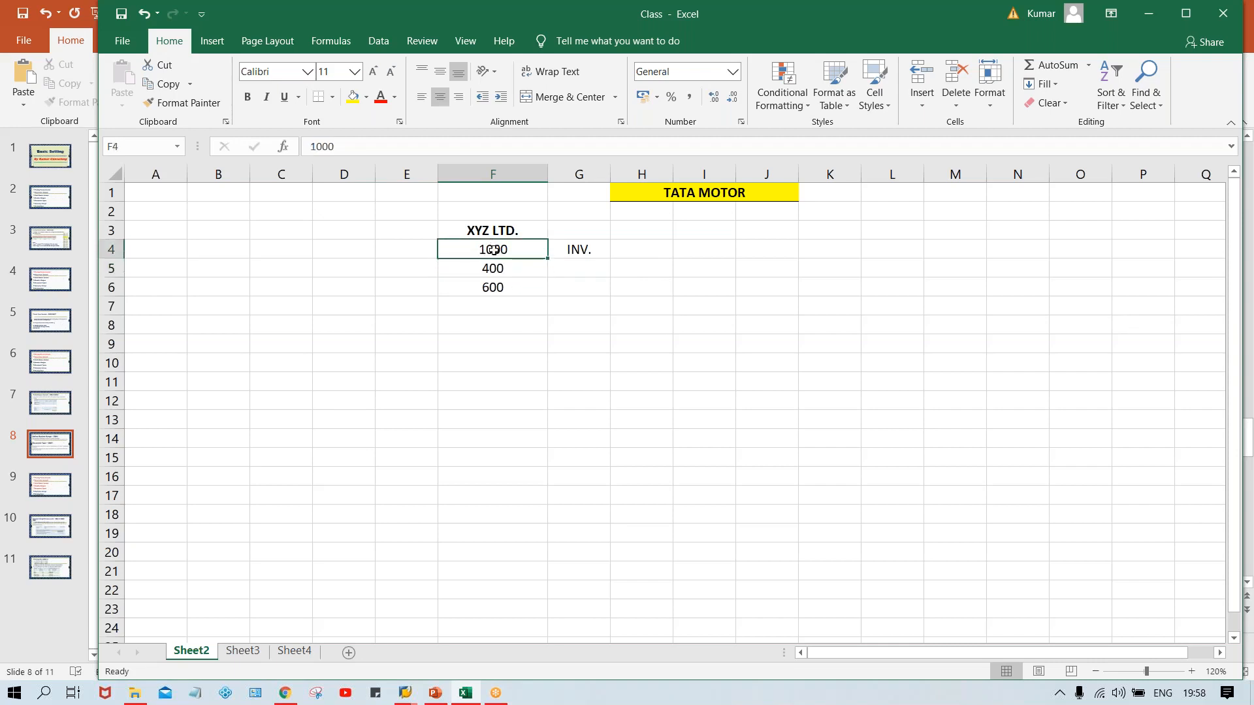
left_click(498, 264)
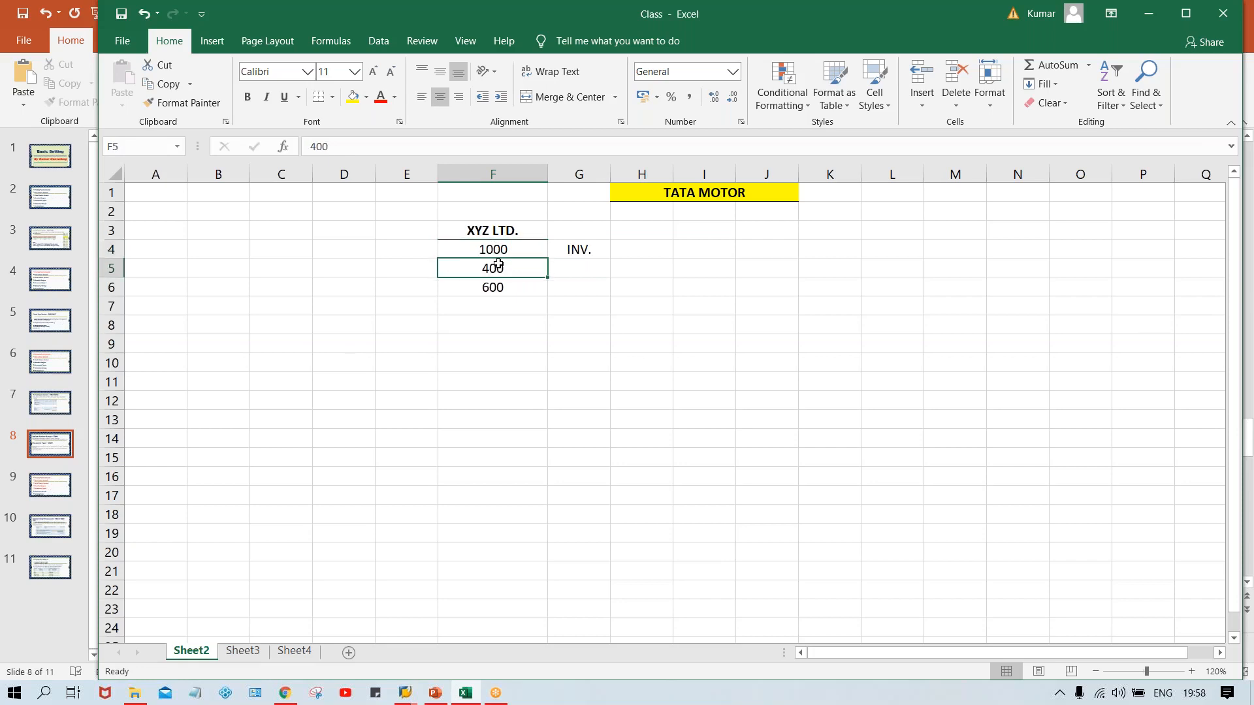
left_click(581, 269)
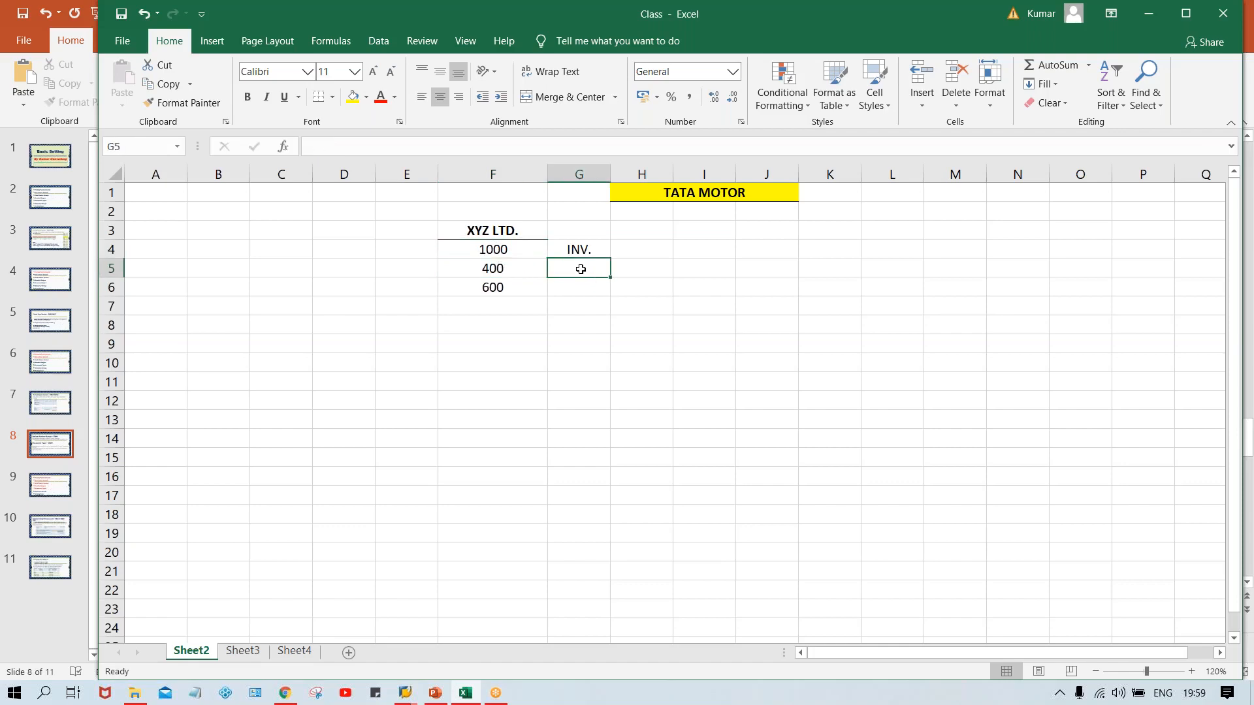
type("CCM")
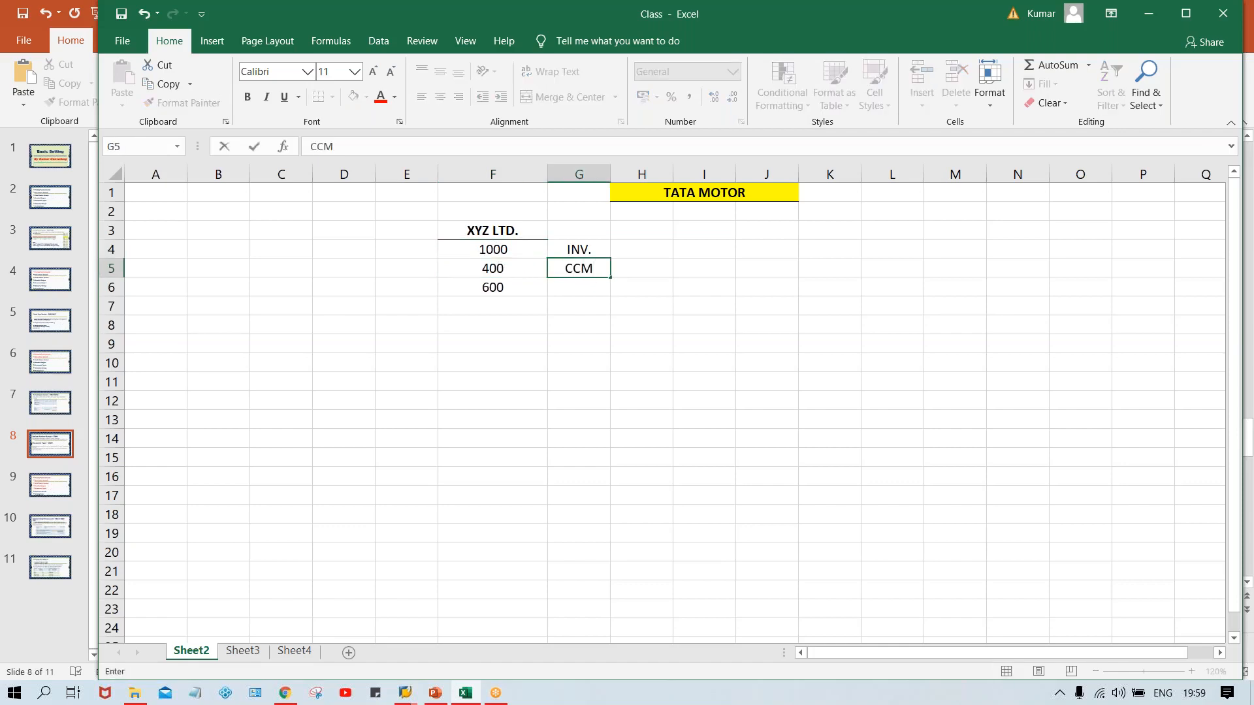
key("Return")
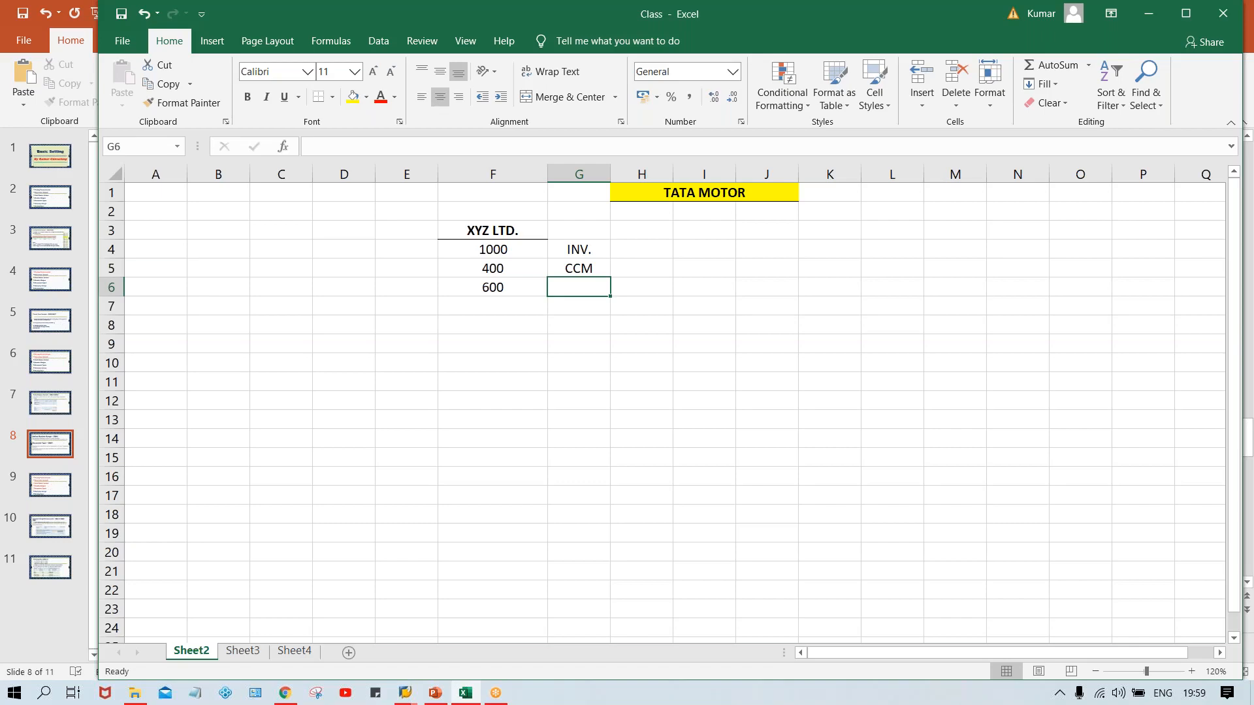
- Label the 600 amount by entering PYT in the adjacent cell G6
left_click(500, 269)
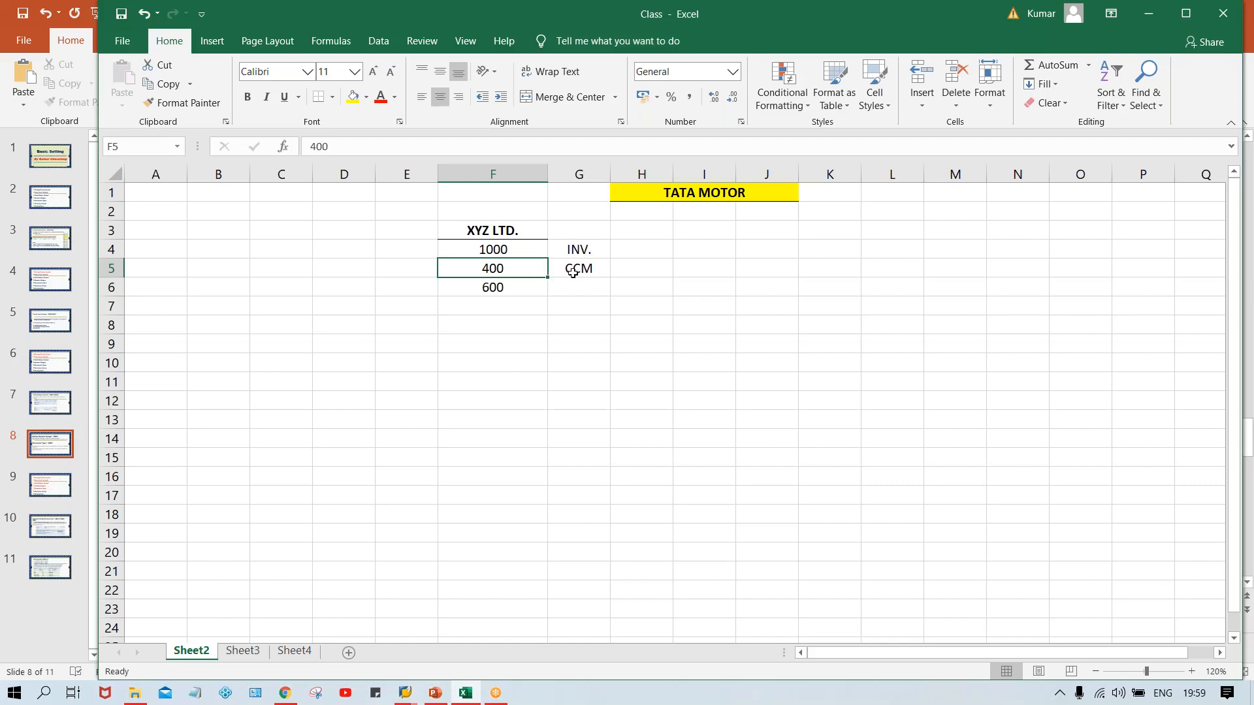
left_click(503, 288)
left_click(584, 288)
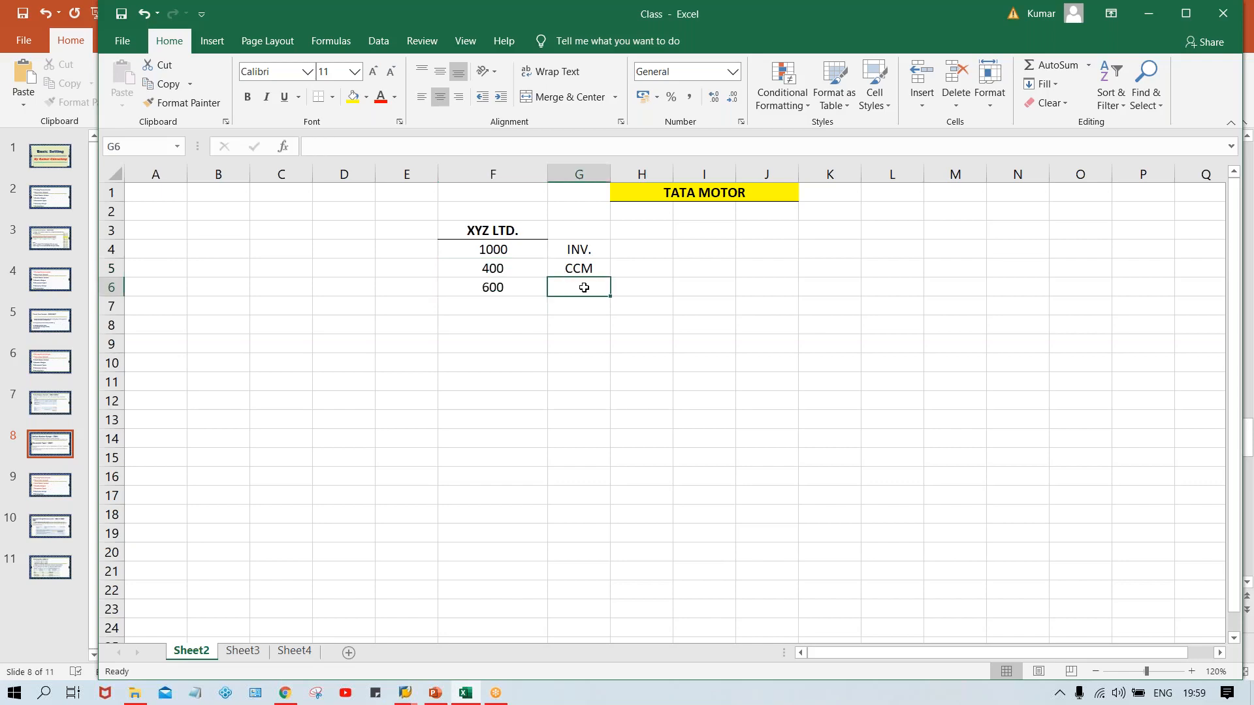
type("O")
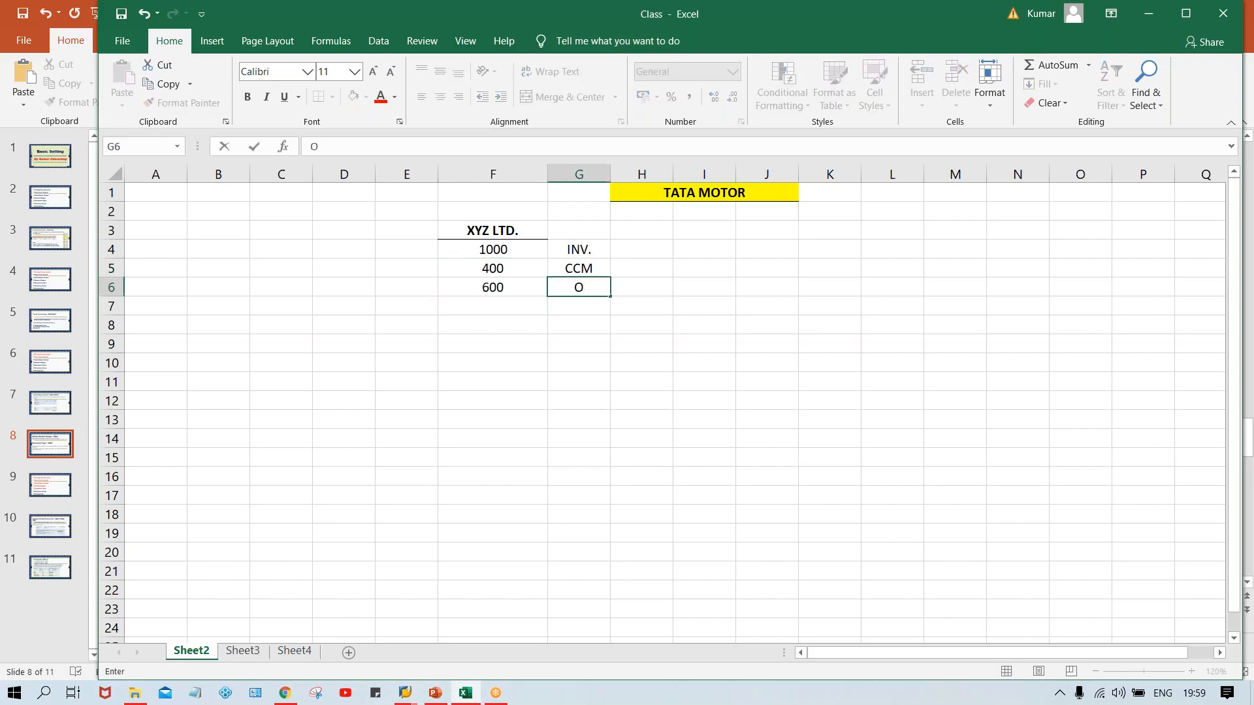
key("BackSpace")
type("PYT")
key("Return")
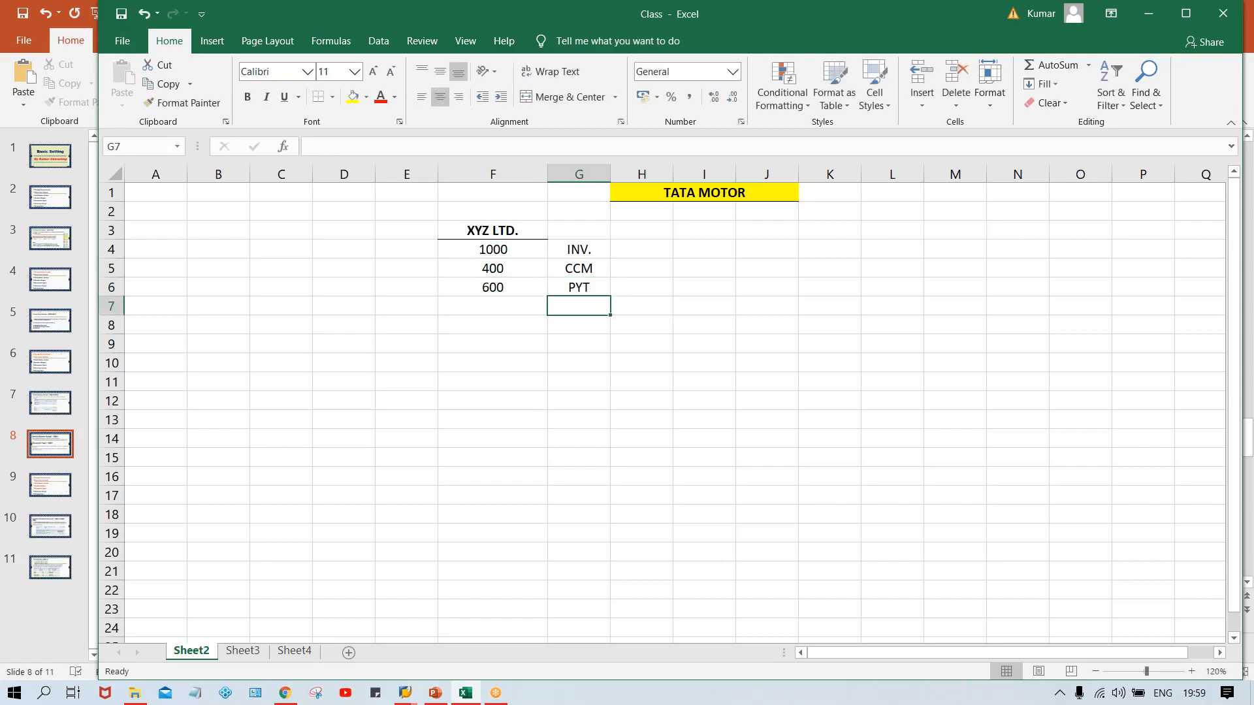
- Review the invoice, credit memo and payment amounts in cells F4 to F6 under the XYZ LTD. heading
left_click(494, 249)
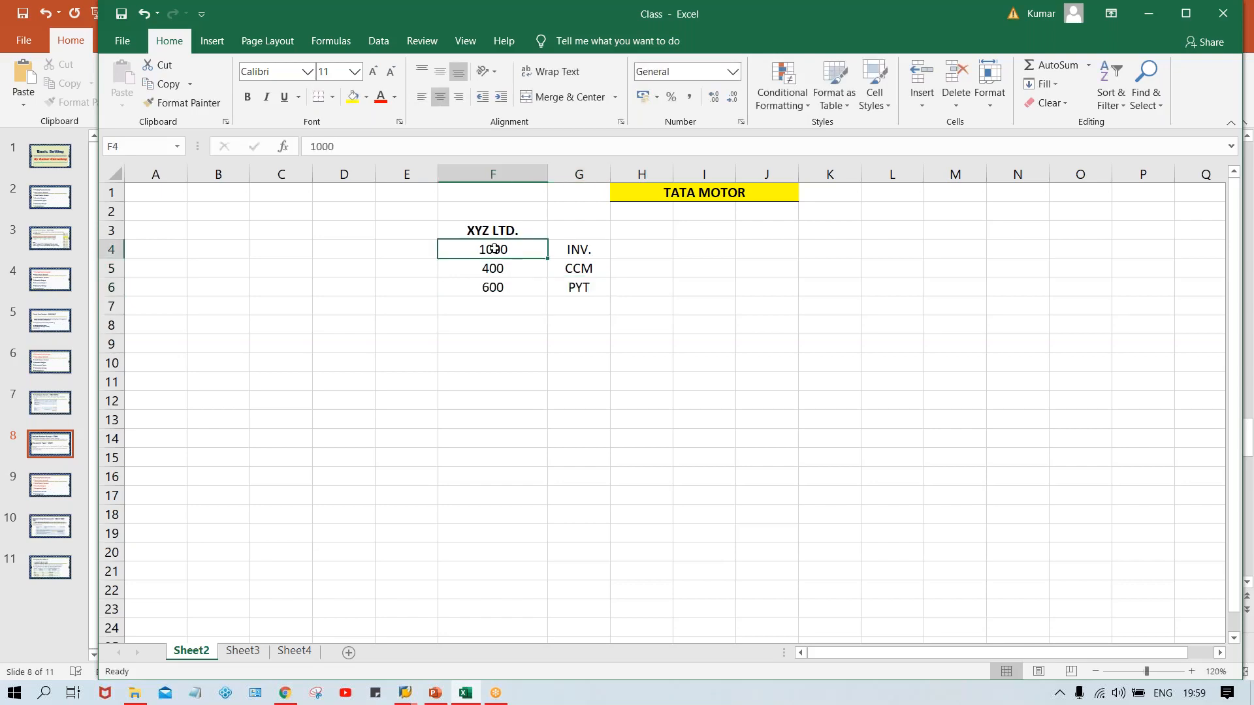
left_click(513, 268)
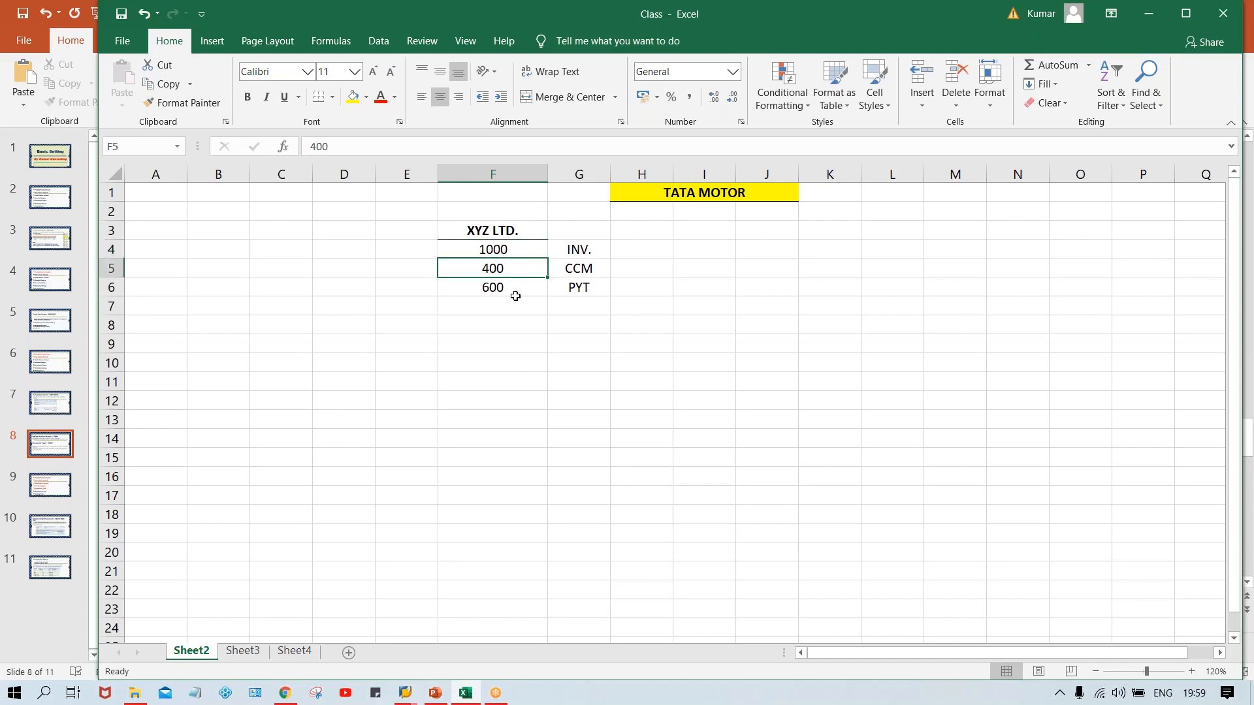
left_click(516, 287)
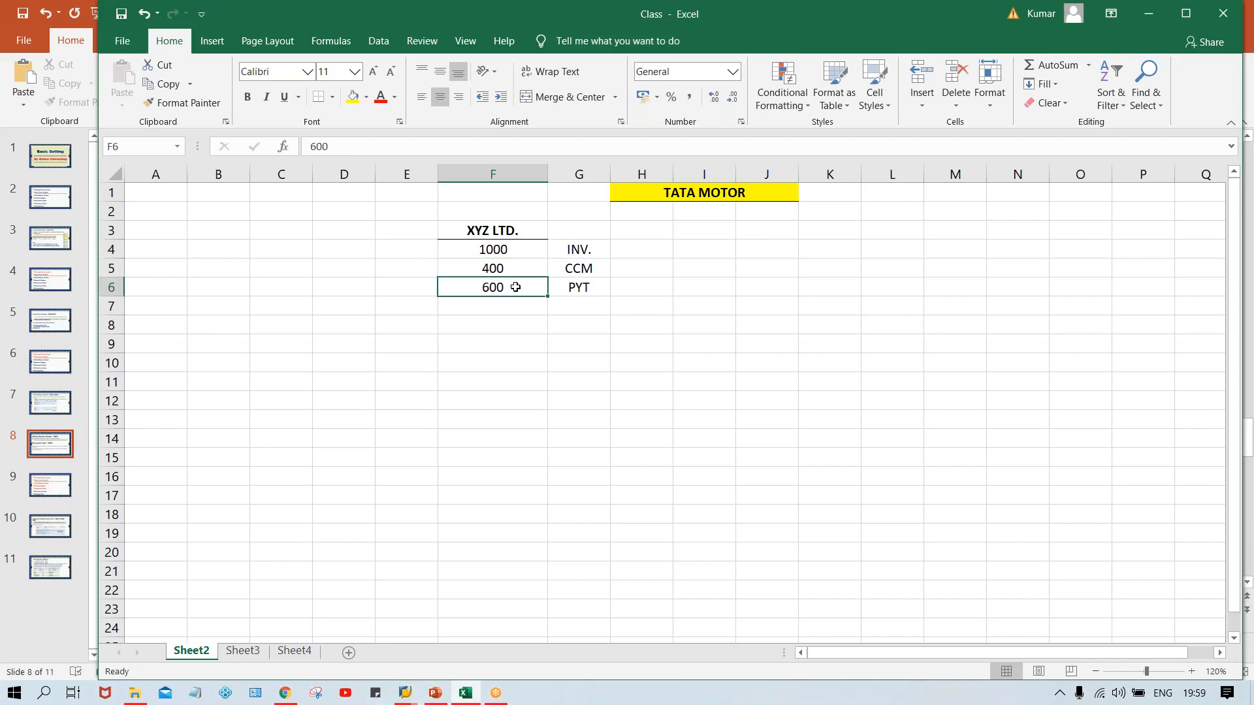
left_click(480, 251)
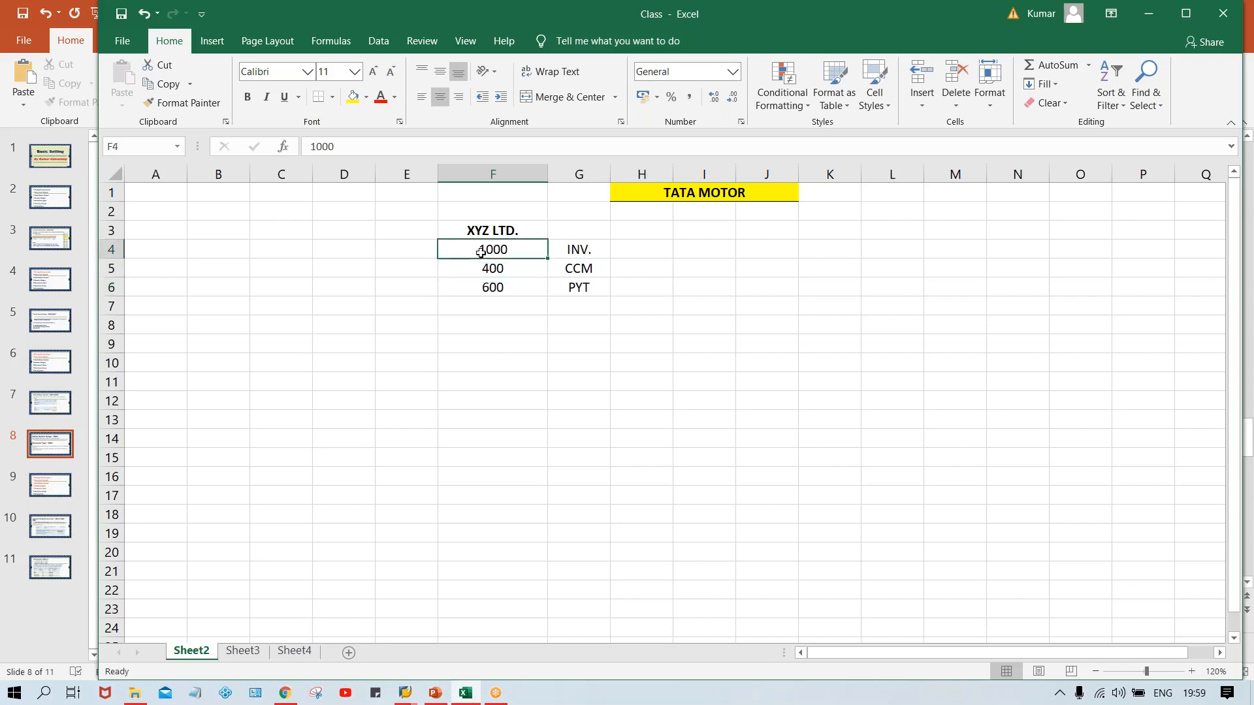
left_click(494, 272)
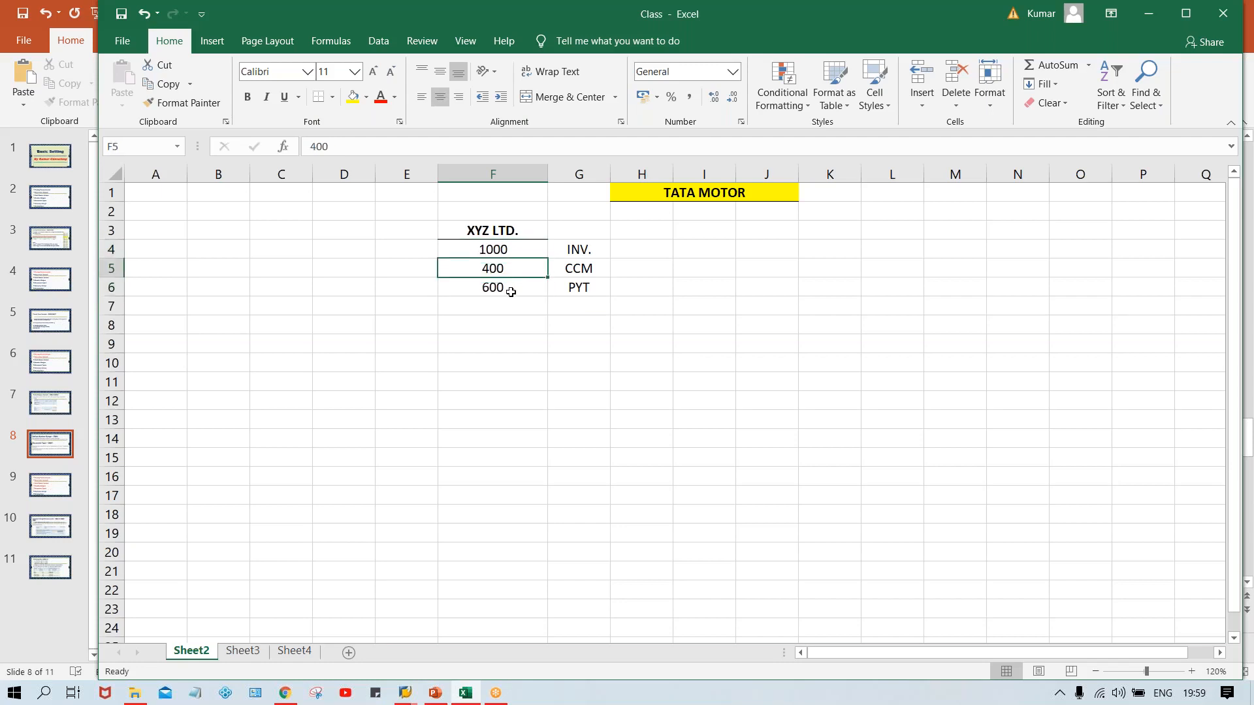
left_click(511, 291)
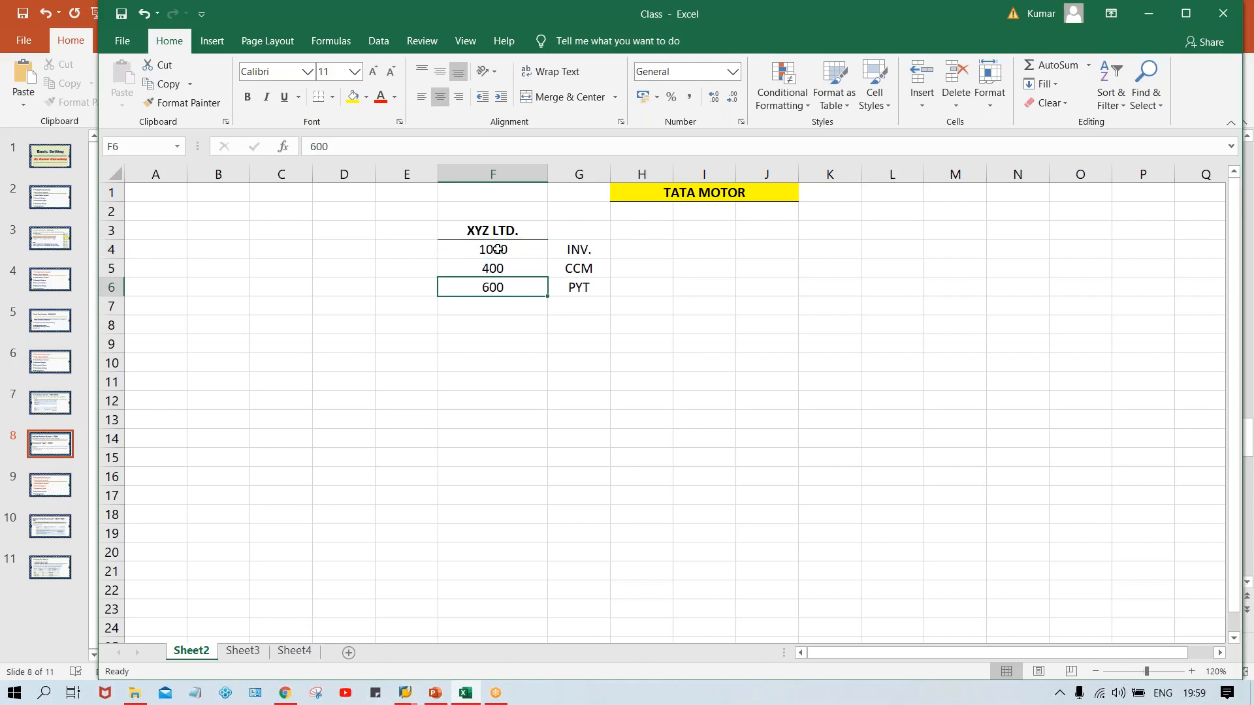
left_click_drag(497, 249, 495, 288)
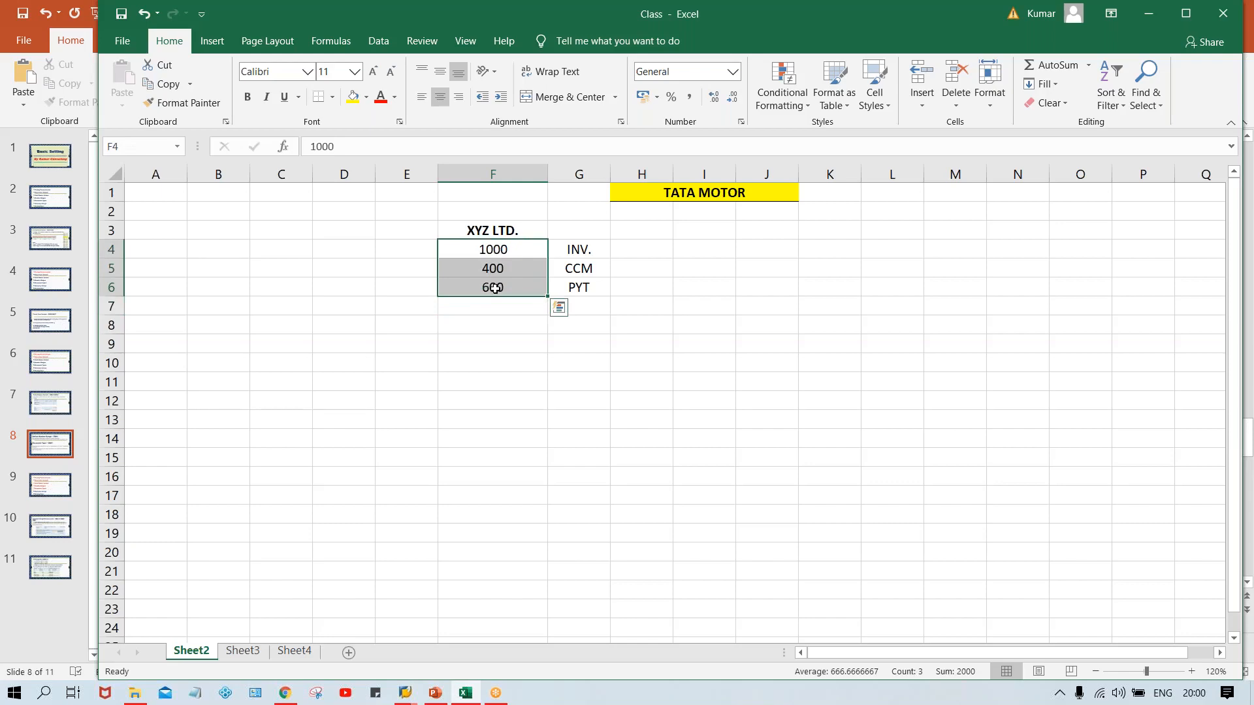
left_click(491, 250)
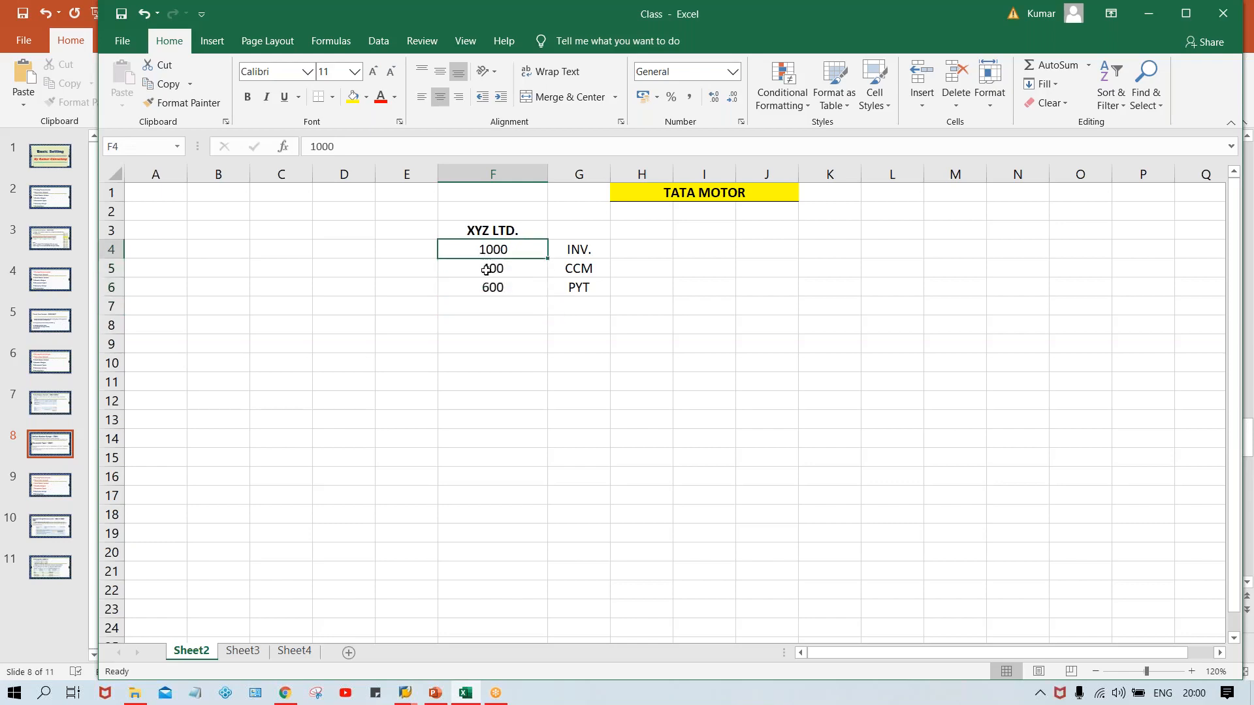
left_click(485, 270)
left_click(499, 301)
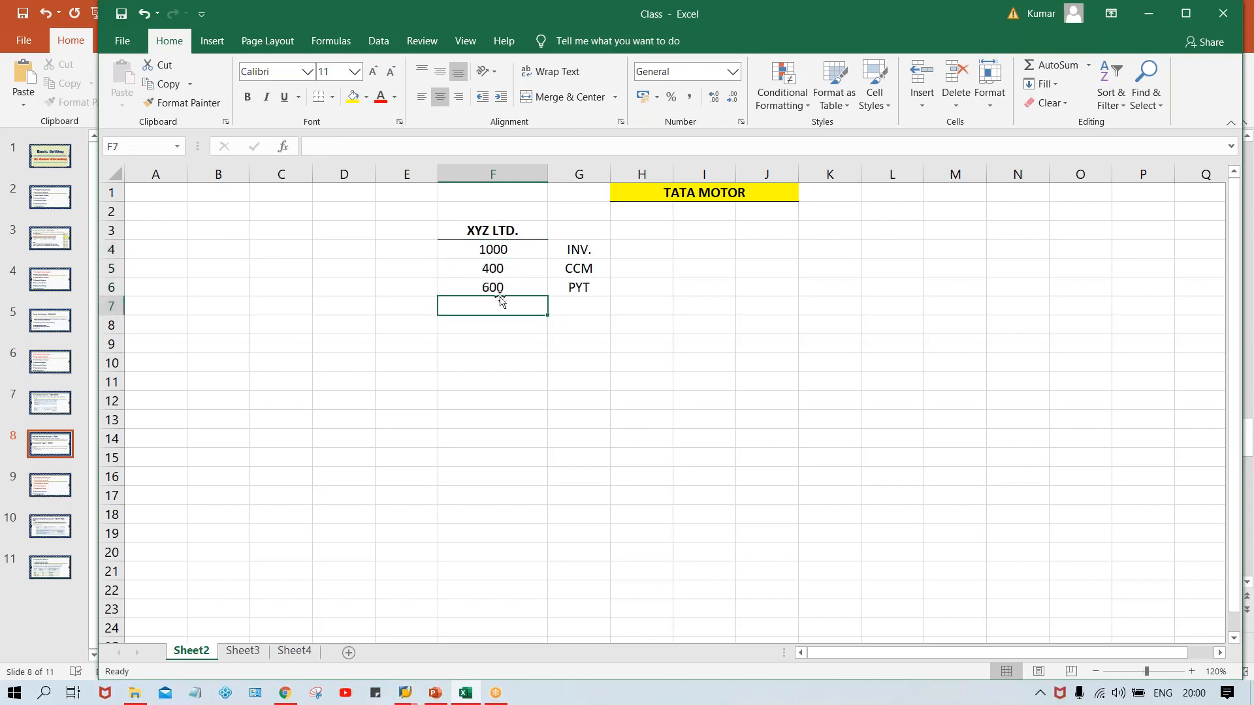
left_click(486, 248)
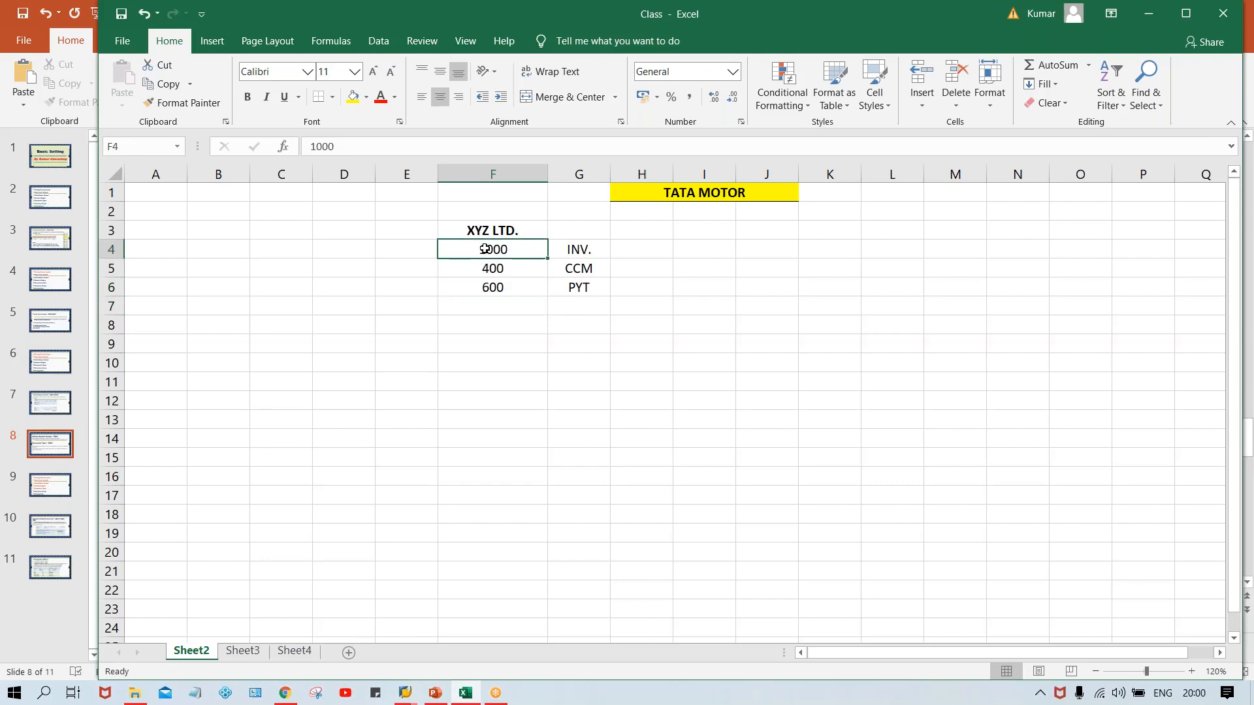
- Enter the document type DR in cell E4 beside the 1000 invoice amount
left_click(396, 254)
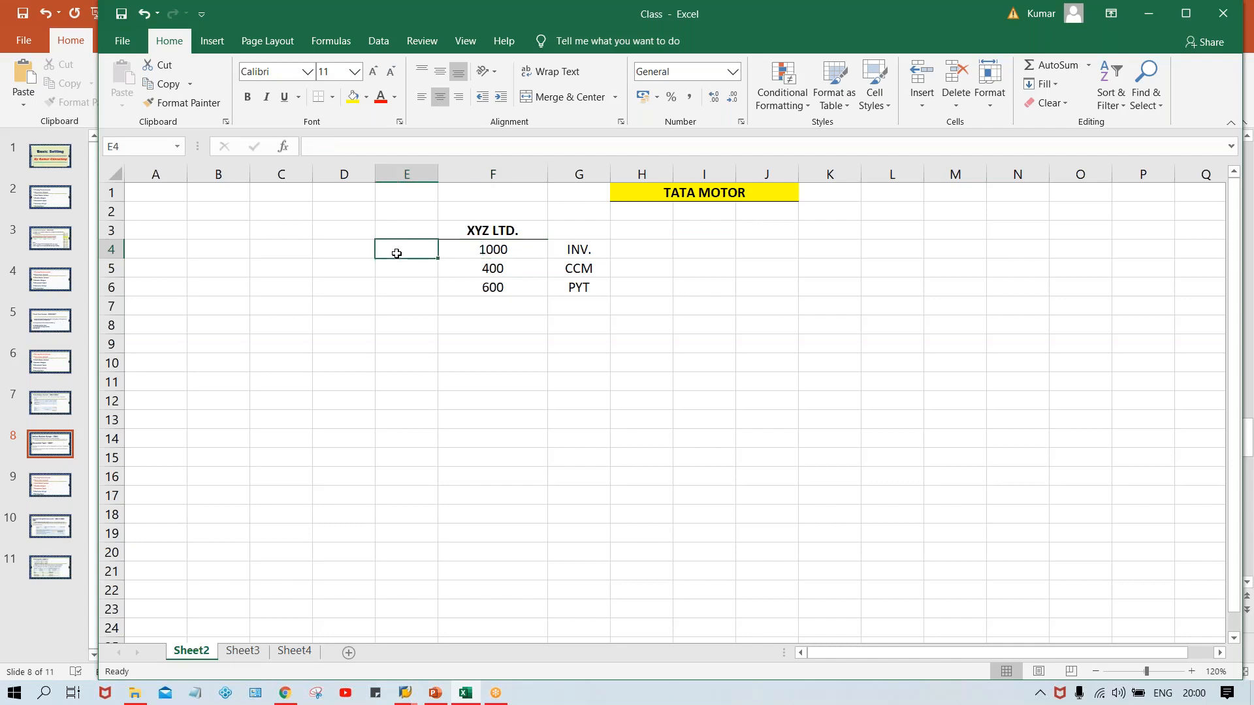
type("DR")
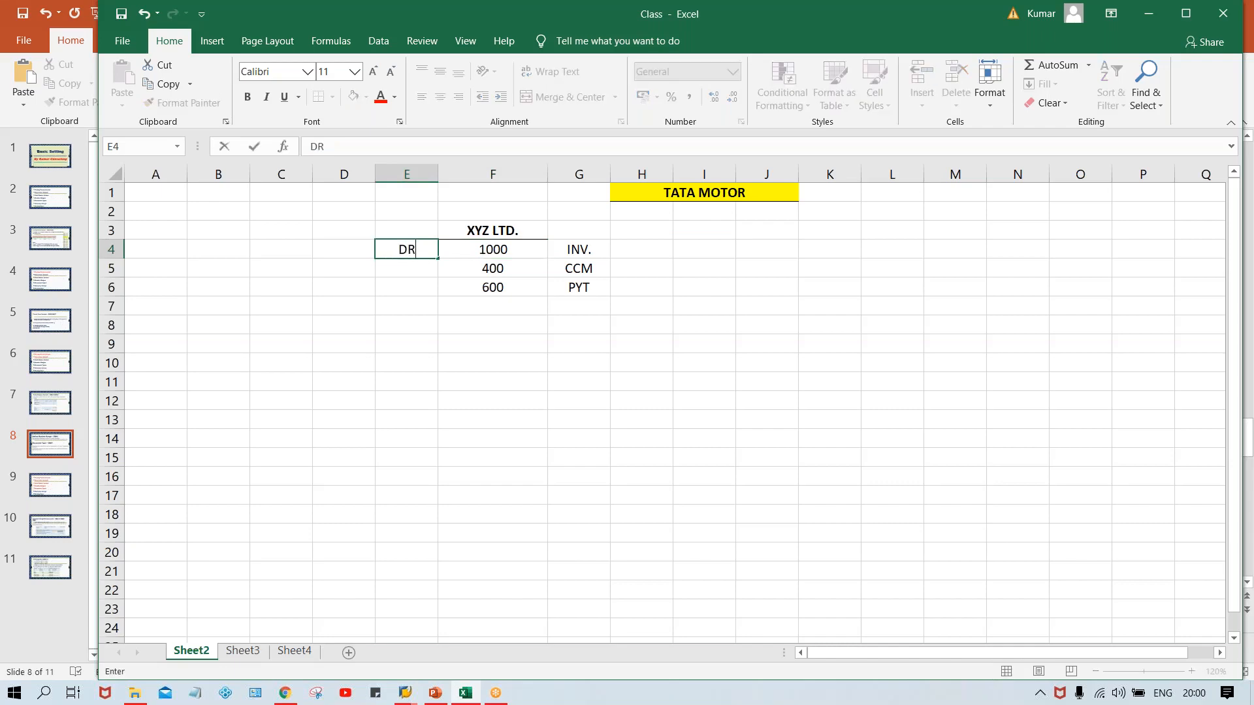
key("Return")
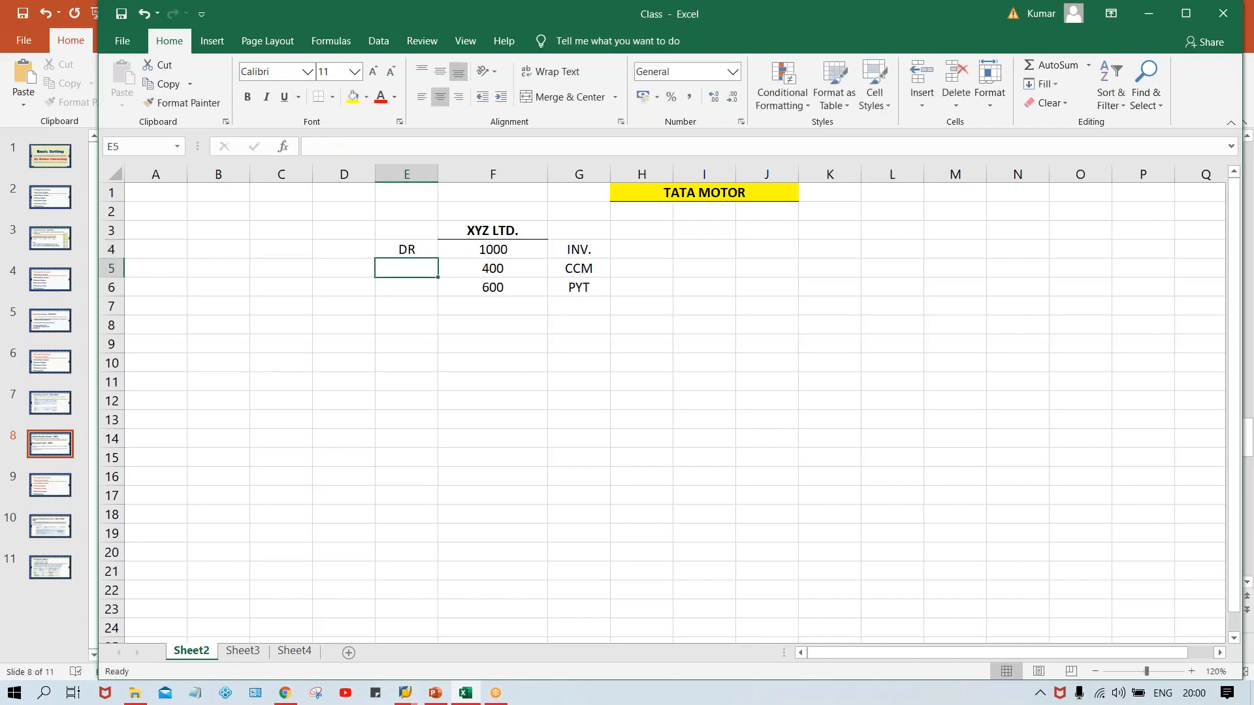
- Enter the document types DG in cell E5 for the CCM row and DZ in cell E6 for the PYT row
left_click(392, 247)
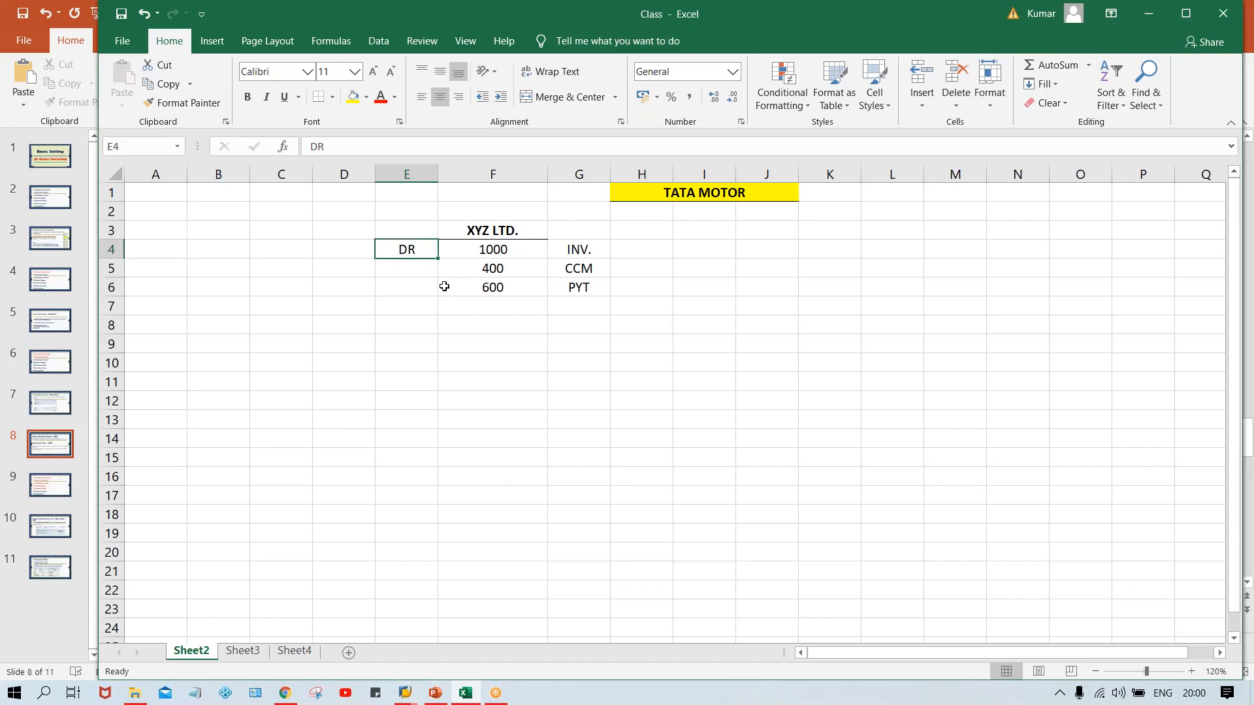
left_click(406, 272)
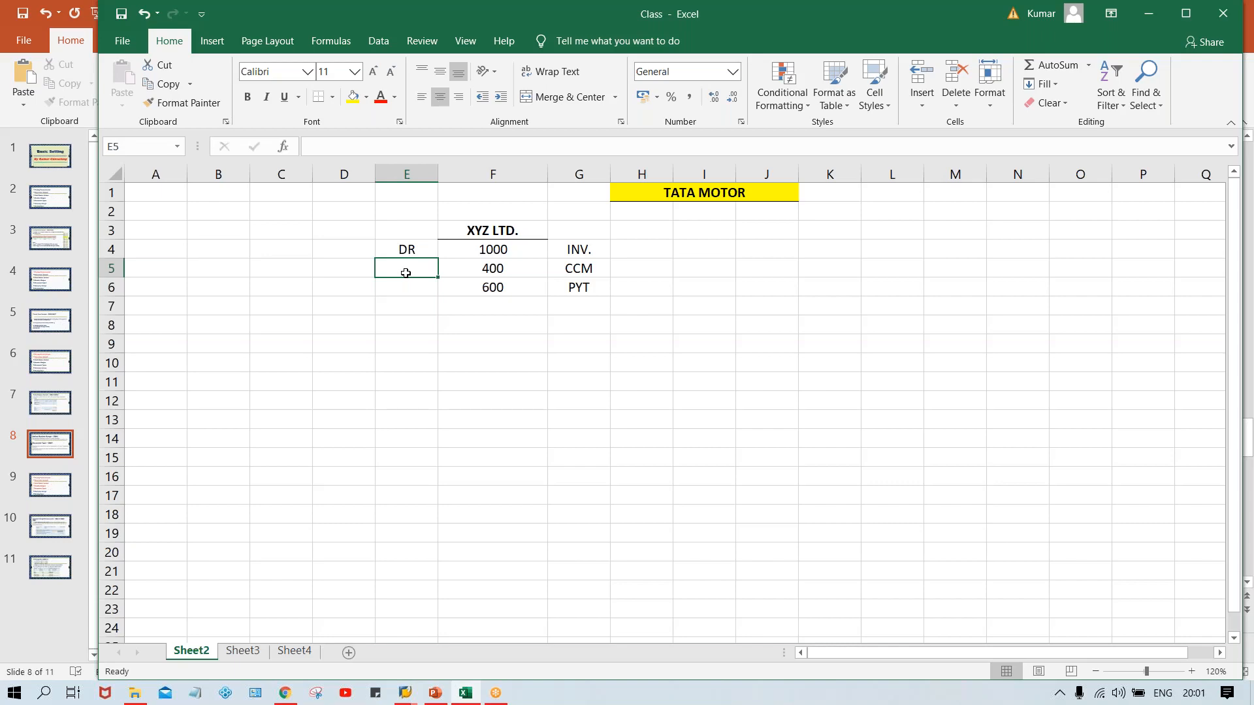
key("Up")
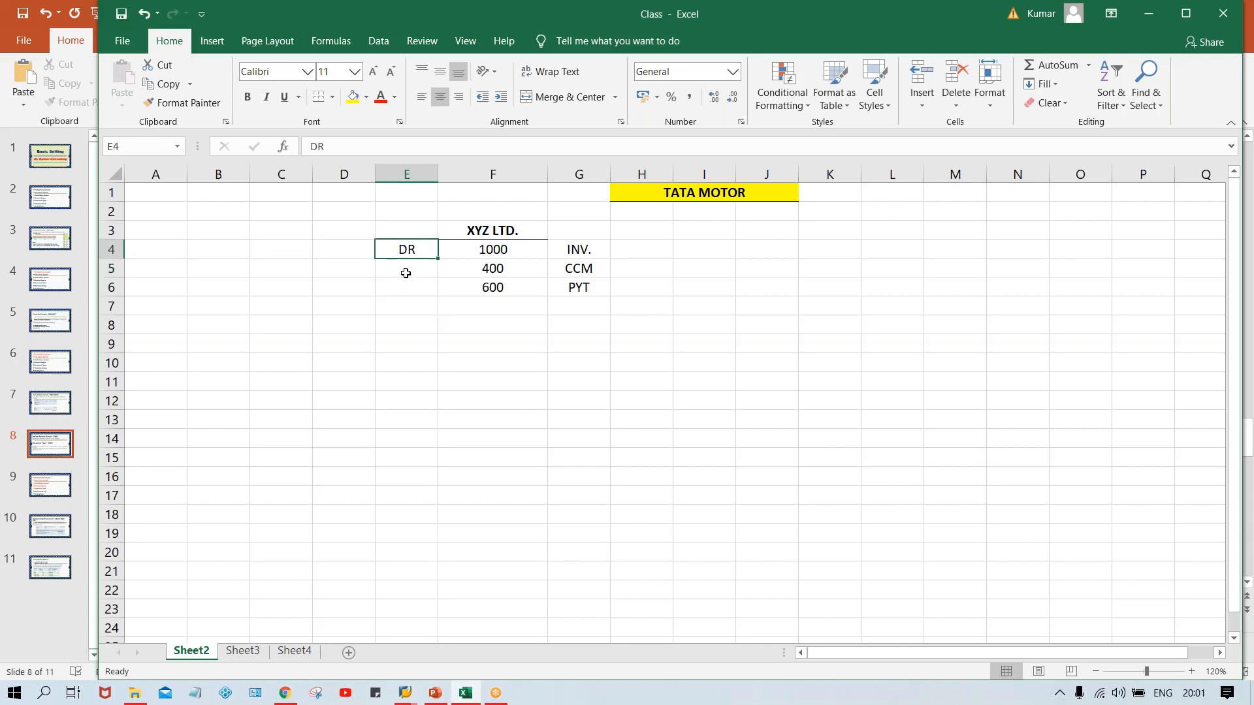
left_click(499, 252)
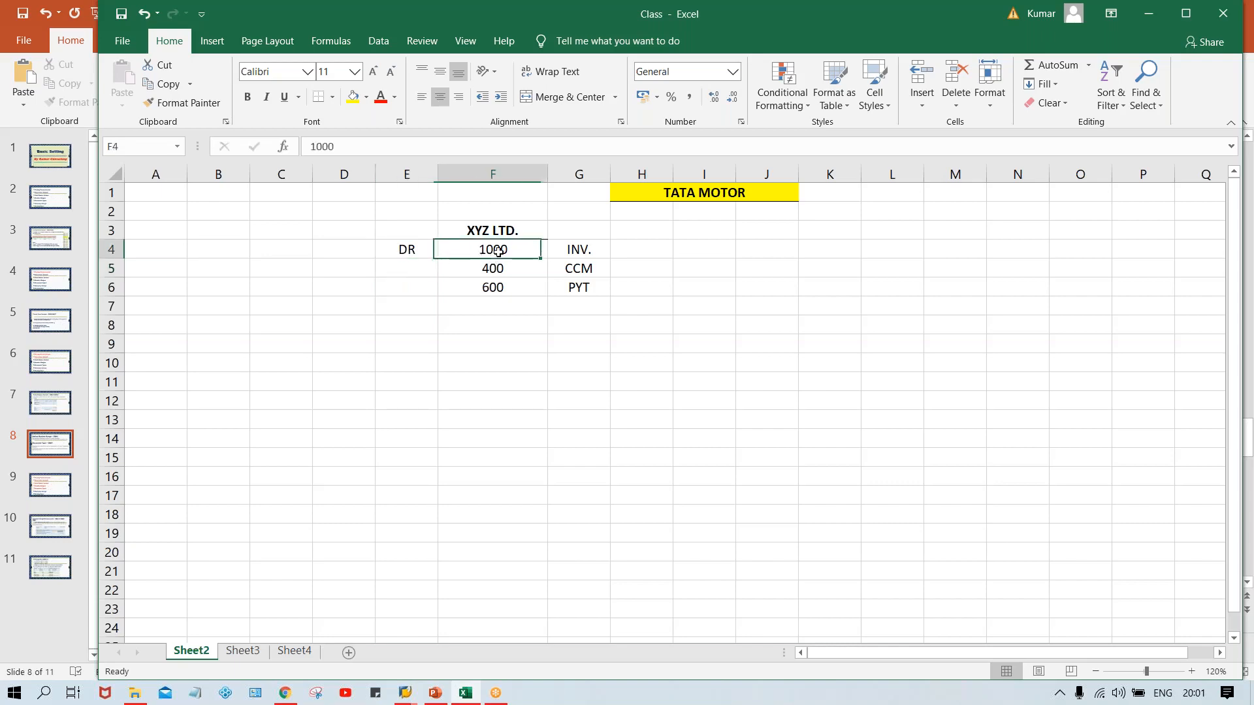
left_click(420, 270)
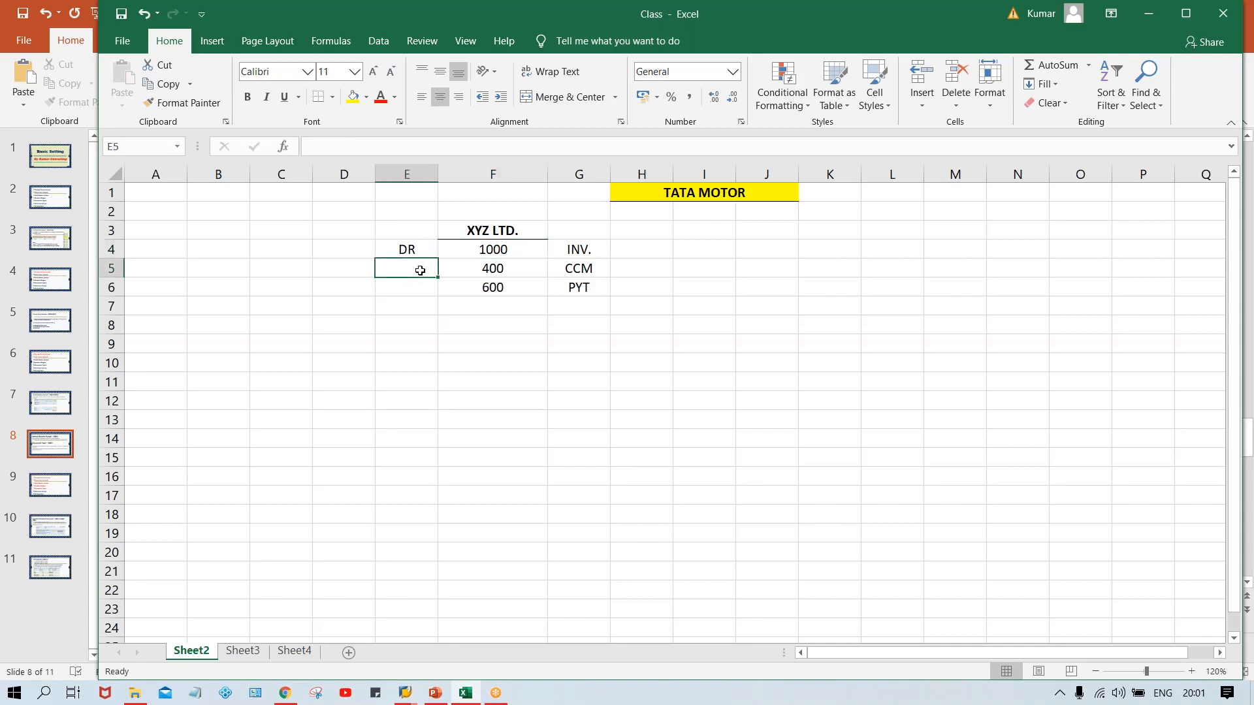
type("DG")
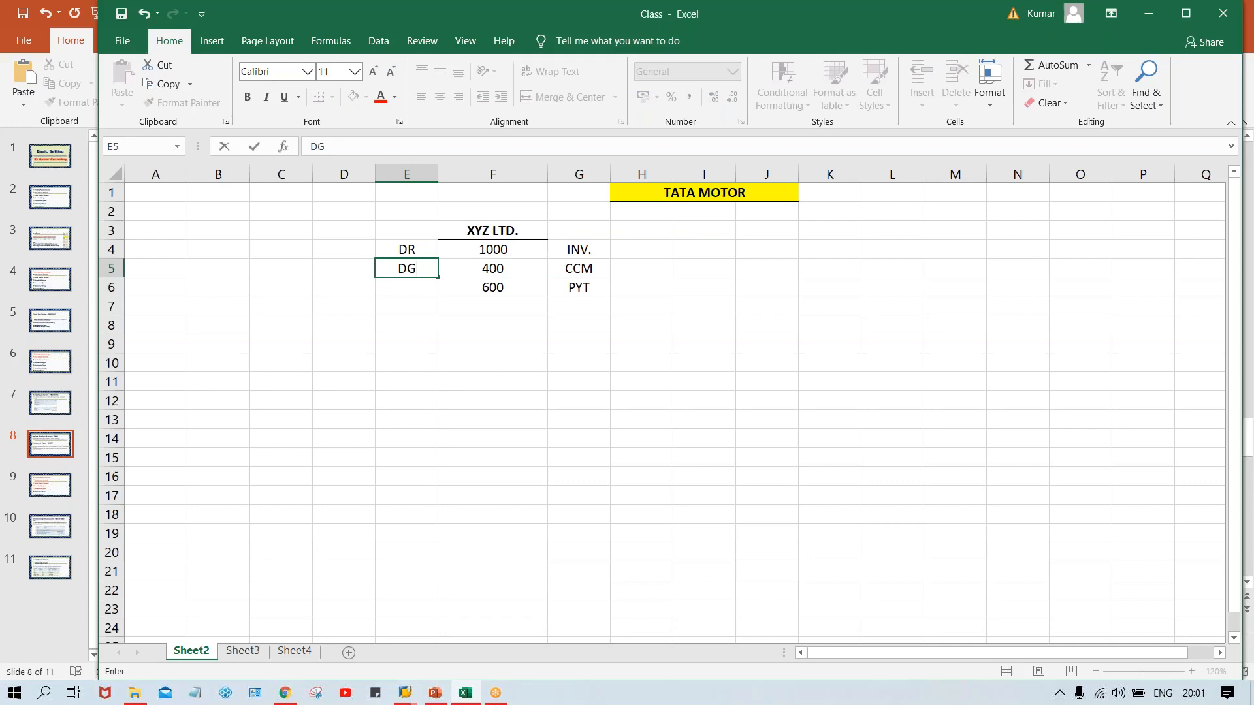
key("Return")
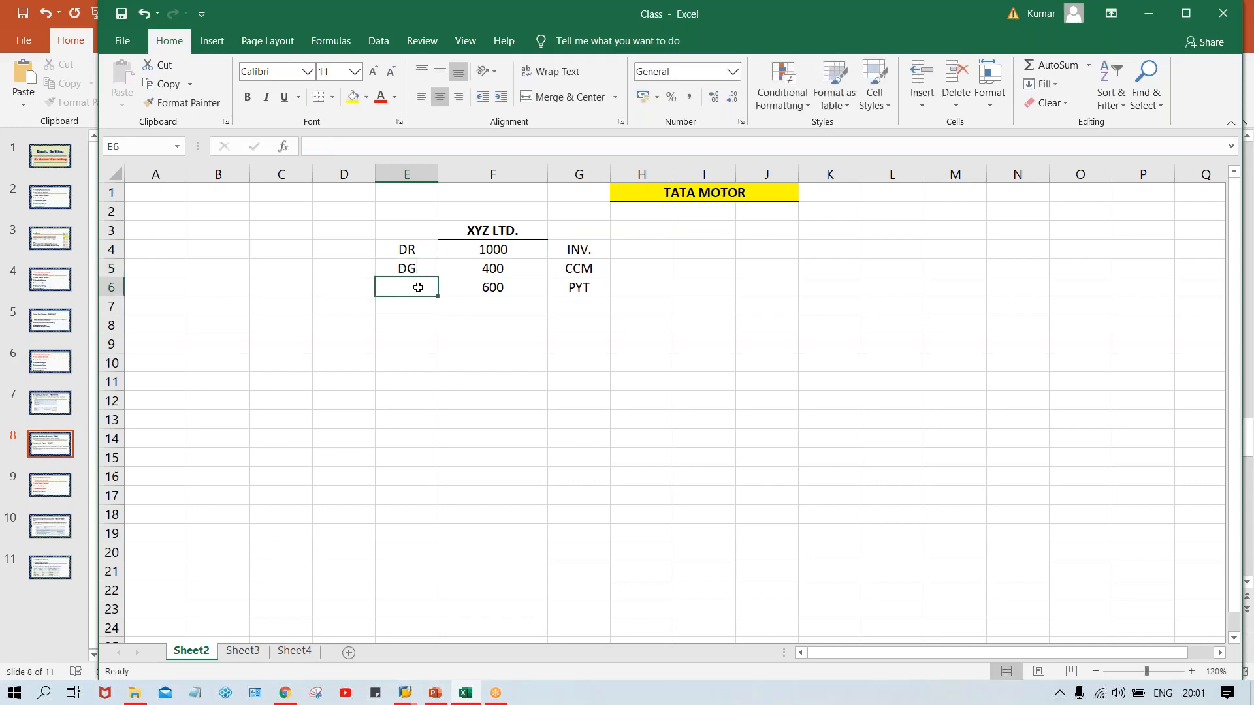
type("DZ")
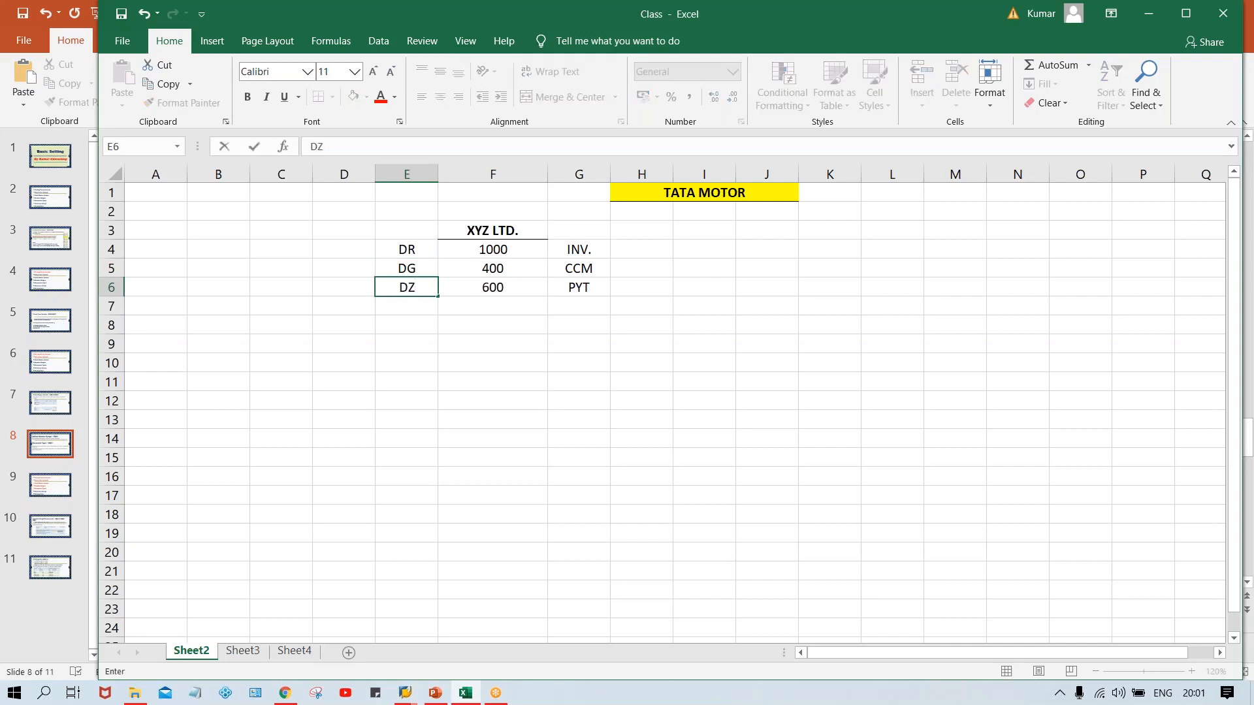
key("Return")
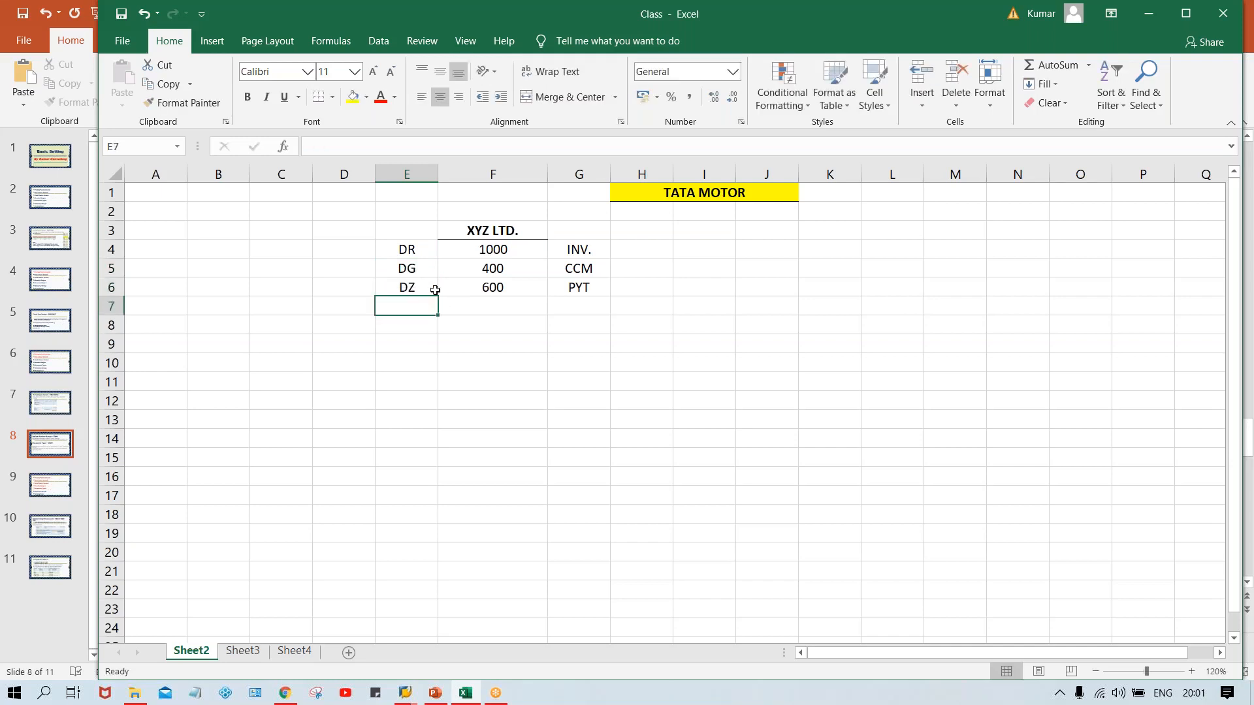
left_click(476, 252)
left_click(482, 271)
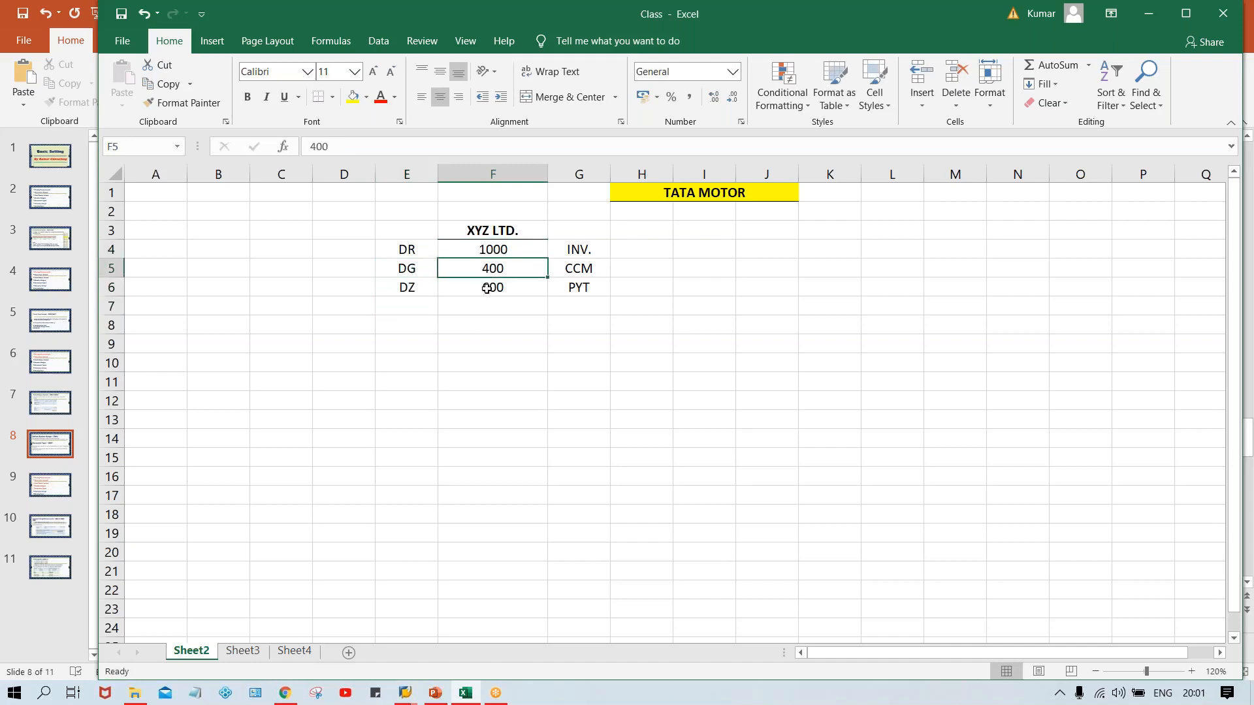
left_click(485, 287)
left_click(476, 251)
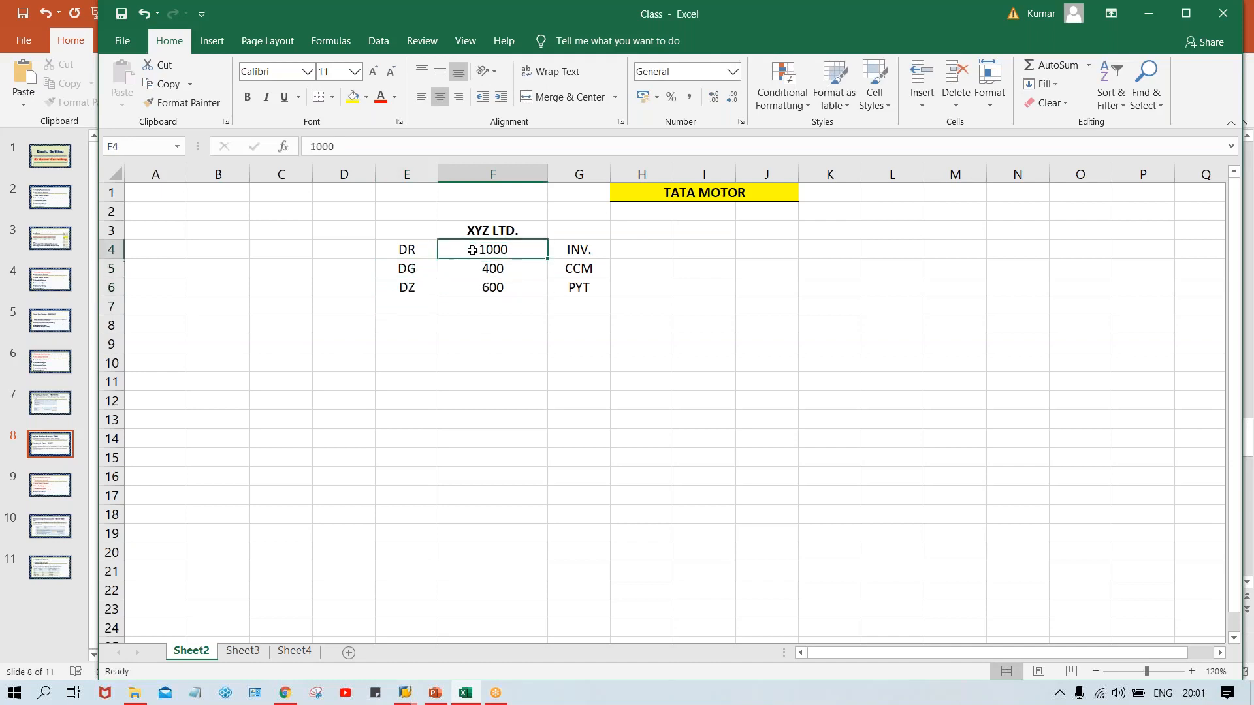
left_click(399, 253)
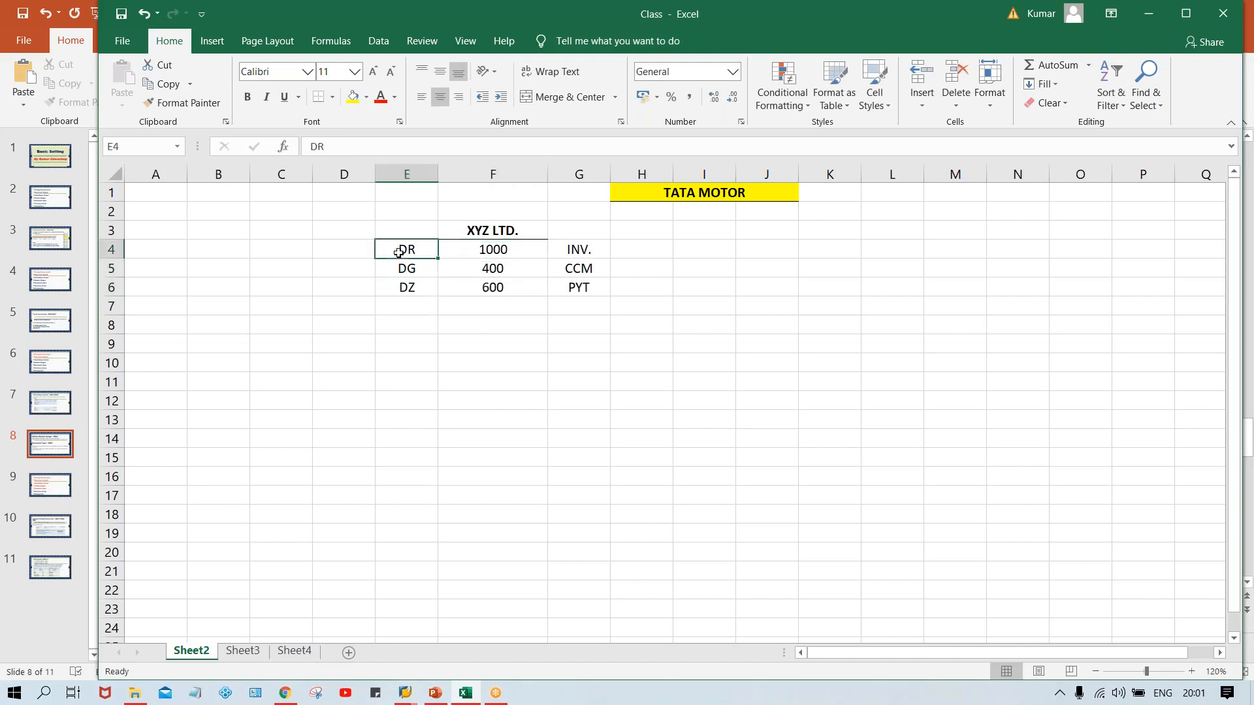
- Review document types DR, DG and DZ against their amounts in cells E4 to F6, and switch to the Basic Settings slides in PowerPoint
left_click(477, 269)
left_click(418, 268)
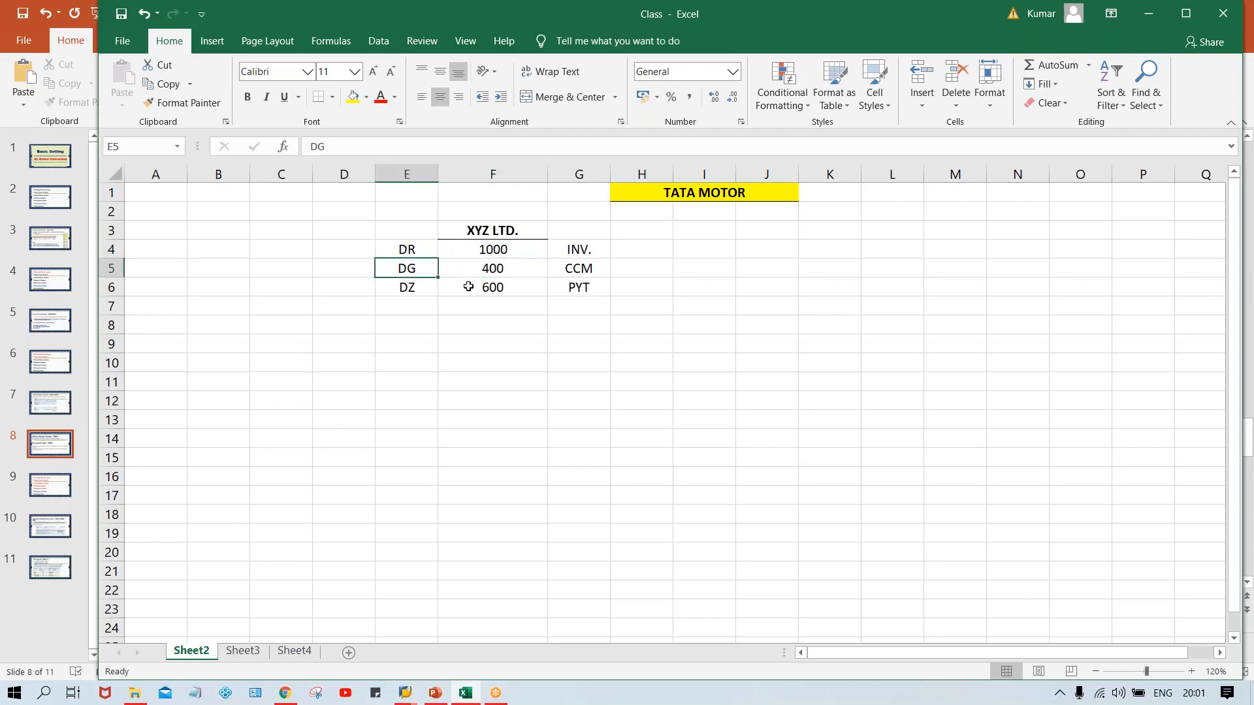
left_click(469, 286)
left_click(412, 289)
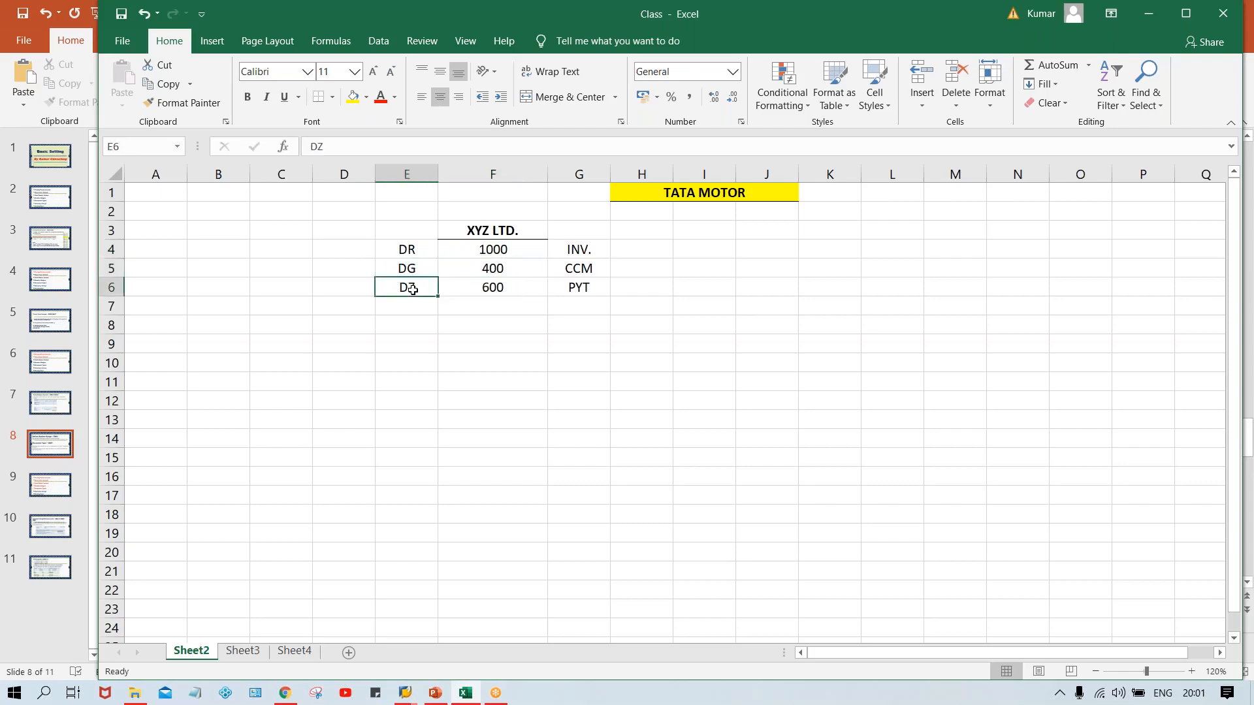
left_click(402, 246)
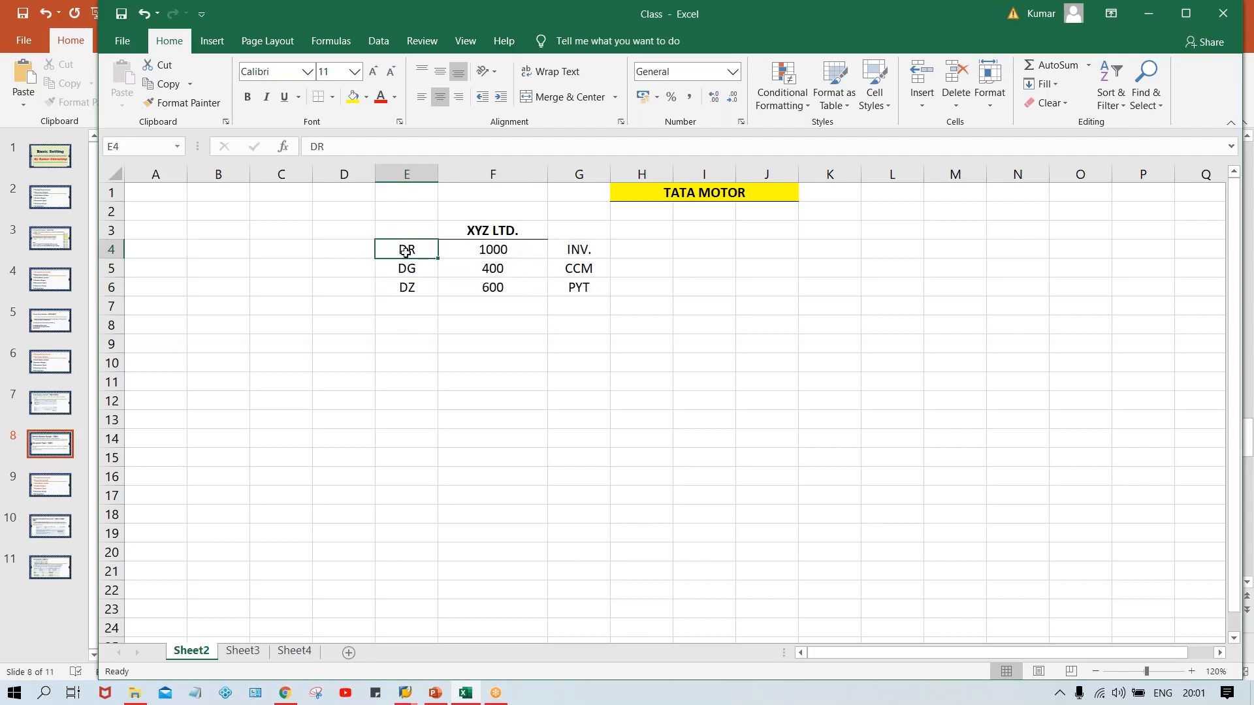
left_click(467, 248)
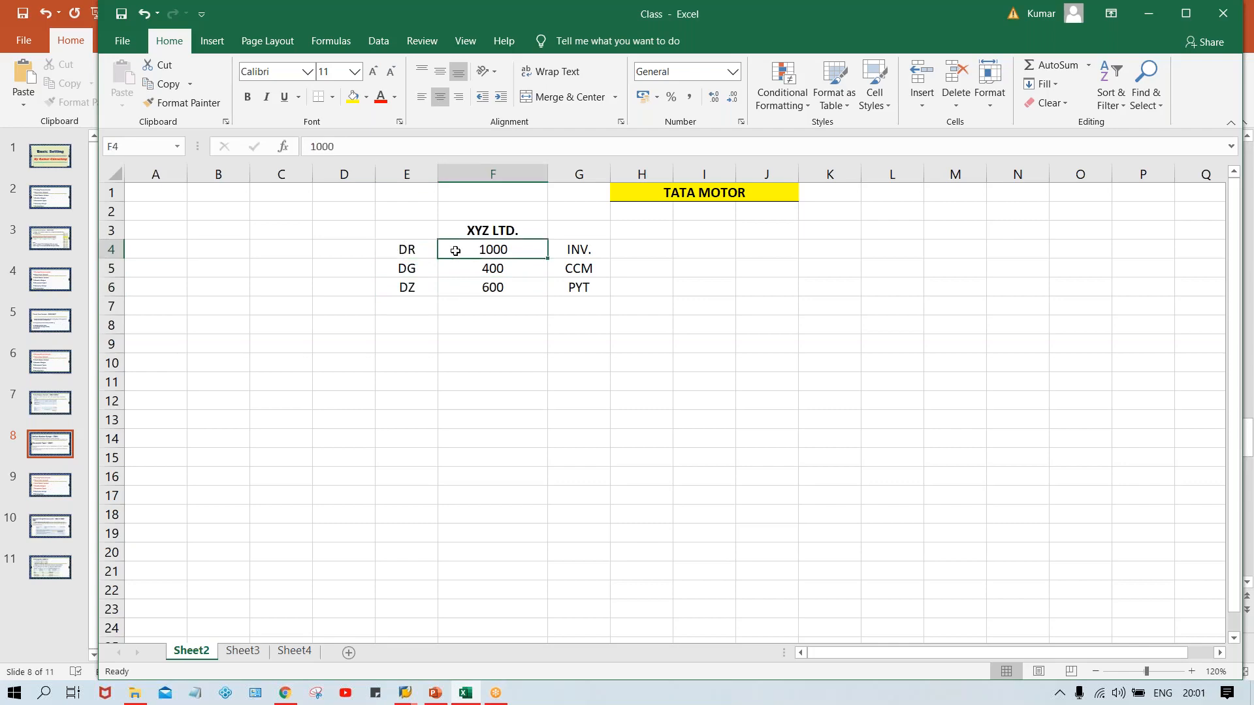
left_click(415, 249)
left_click(486, 250)
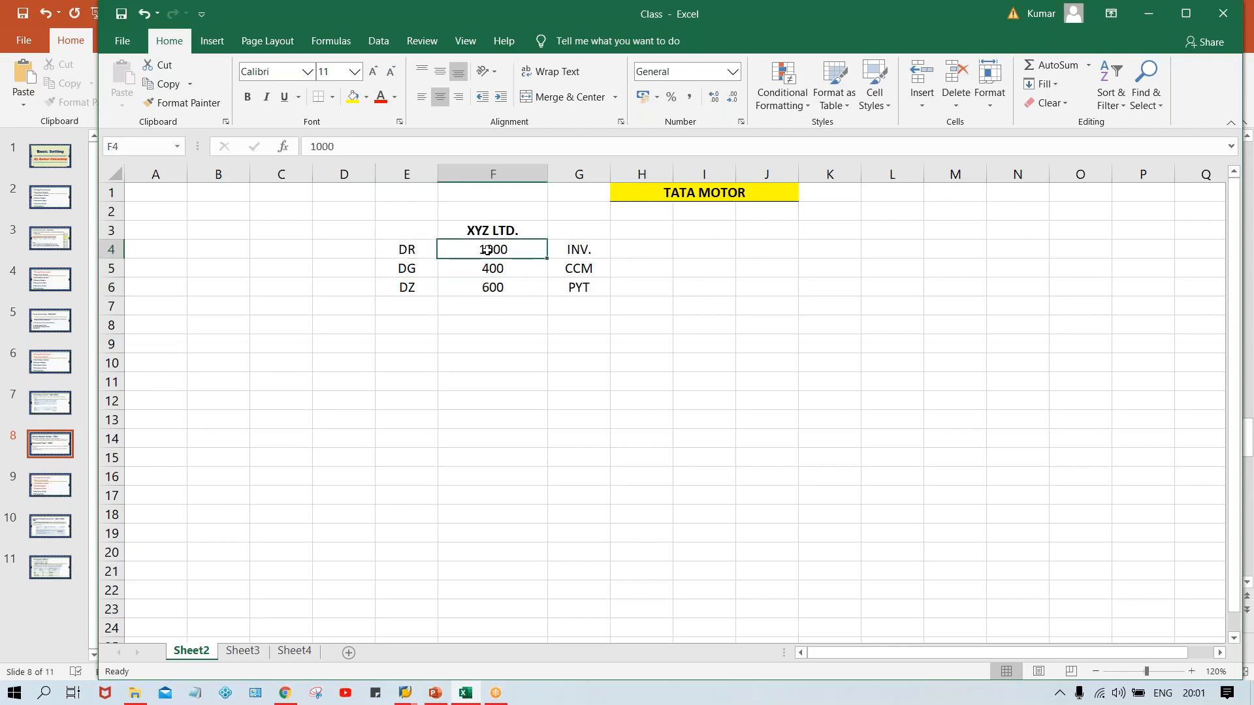
left_click(428, 269)
left_click(494, 271)
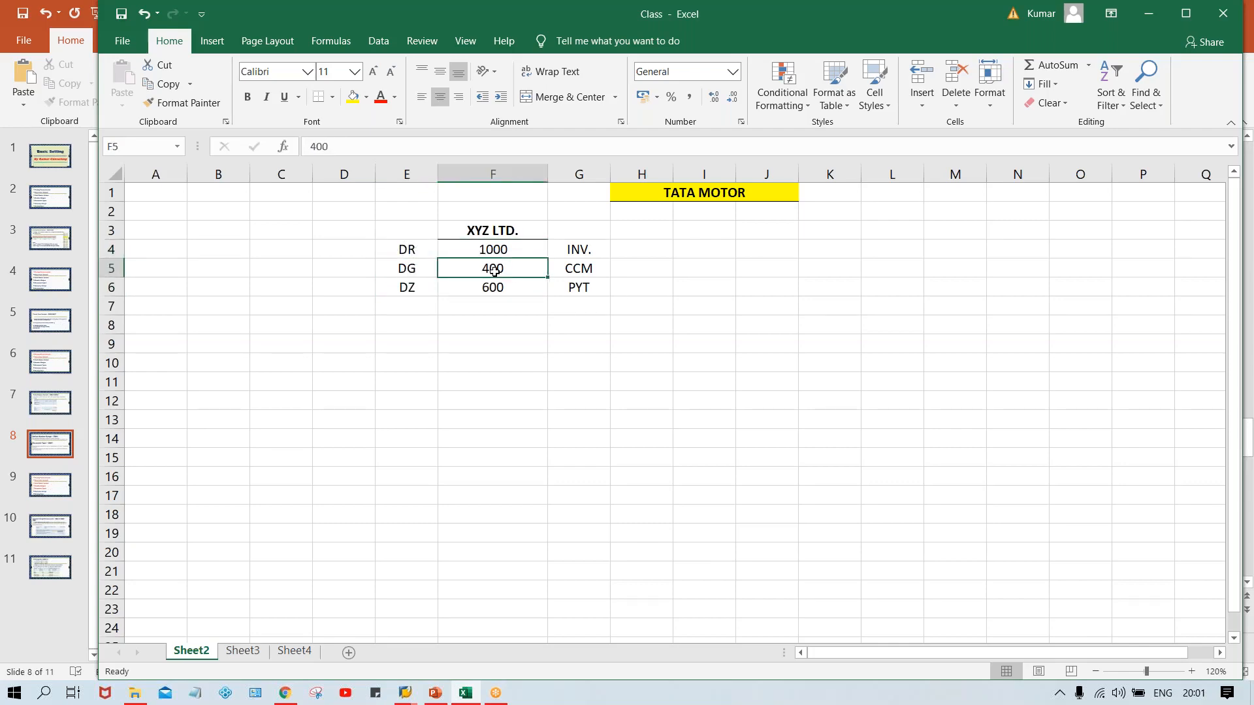
left_click(413, 290)
left_click(477, 288)
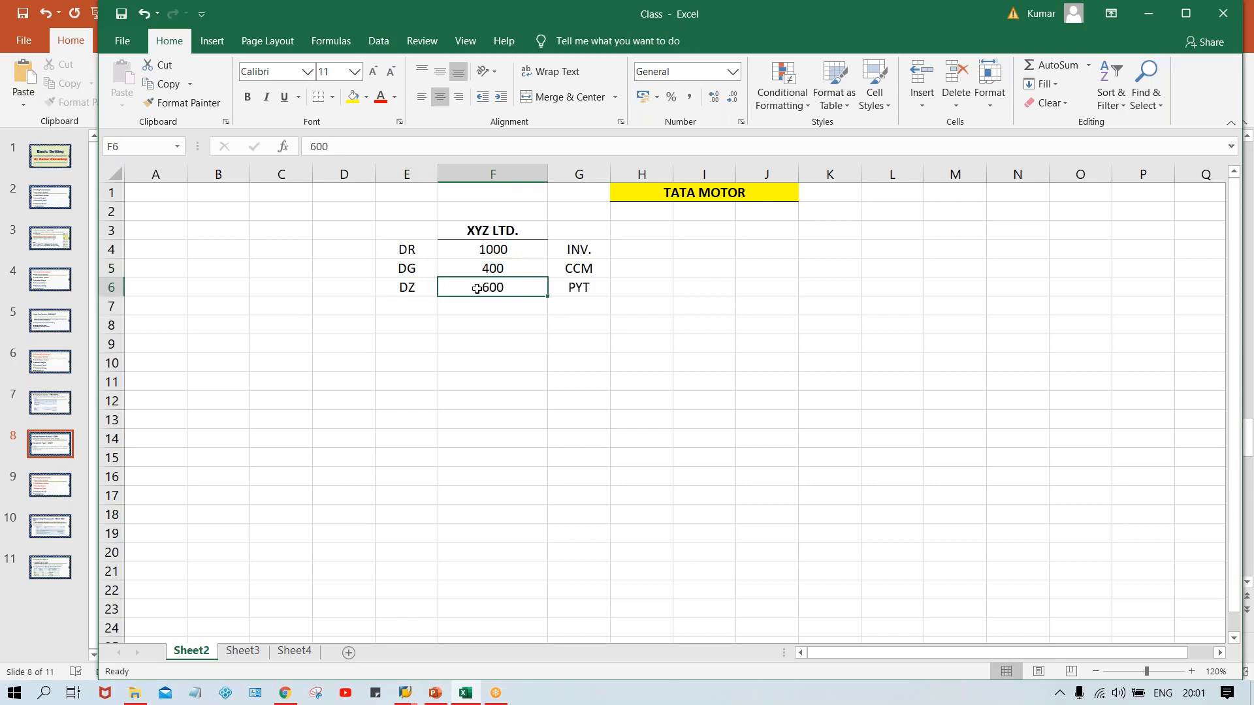
left_click(435, 694)
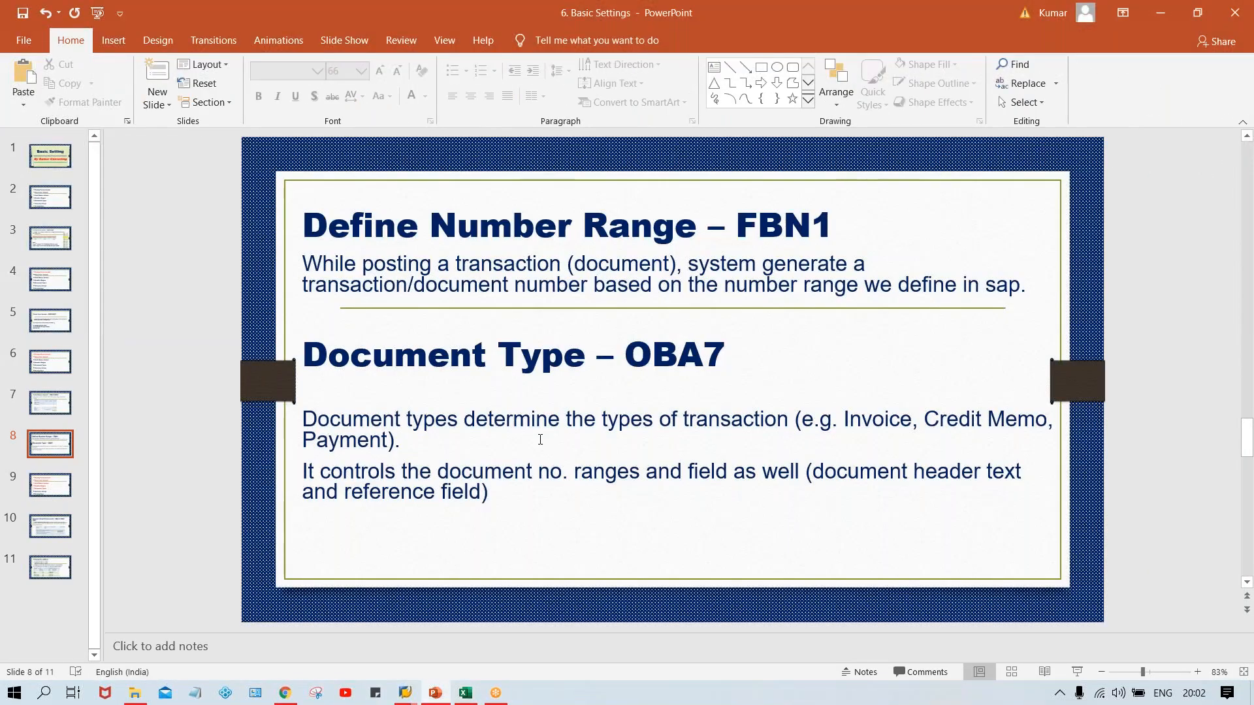
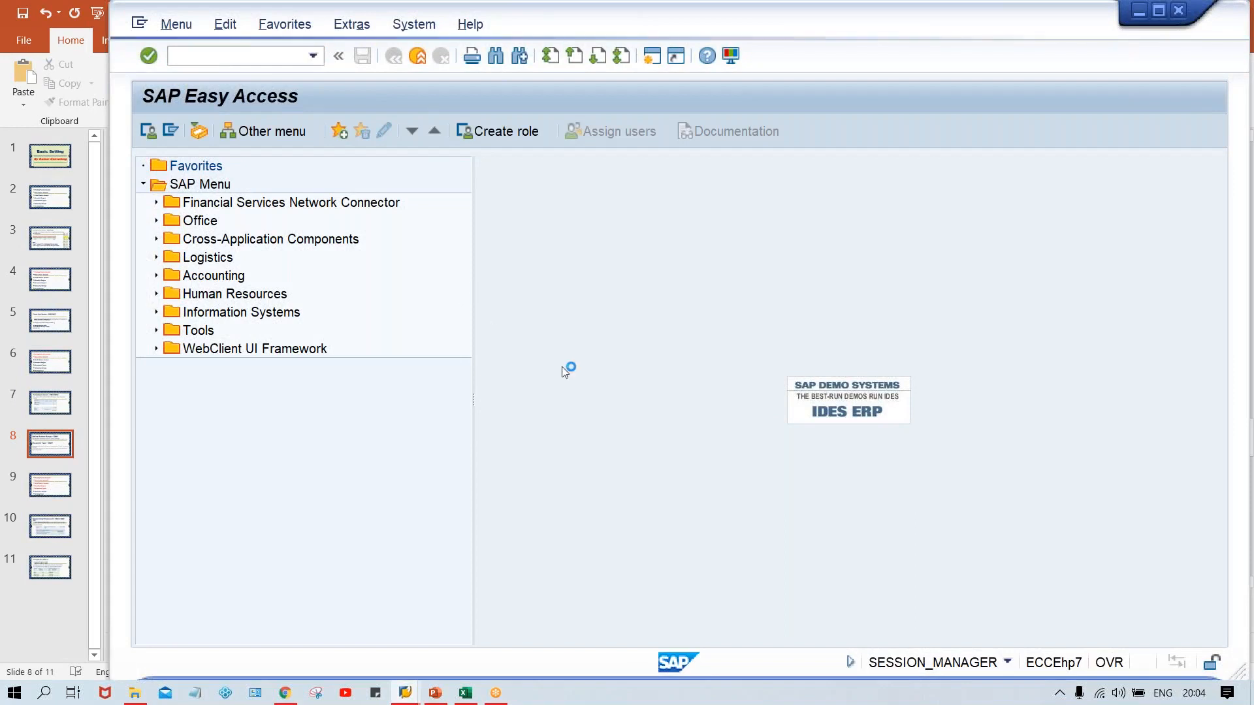
- Switch to SAP Logon, bring up the SAP logon screen and decline the detailed description of the connection error
left_click(403, 693)
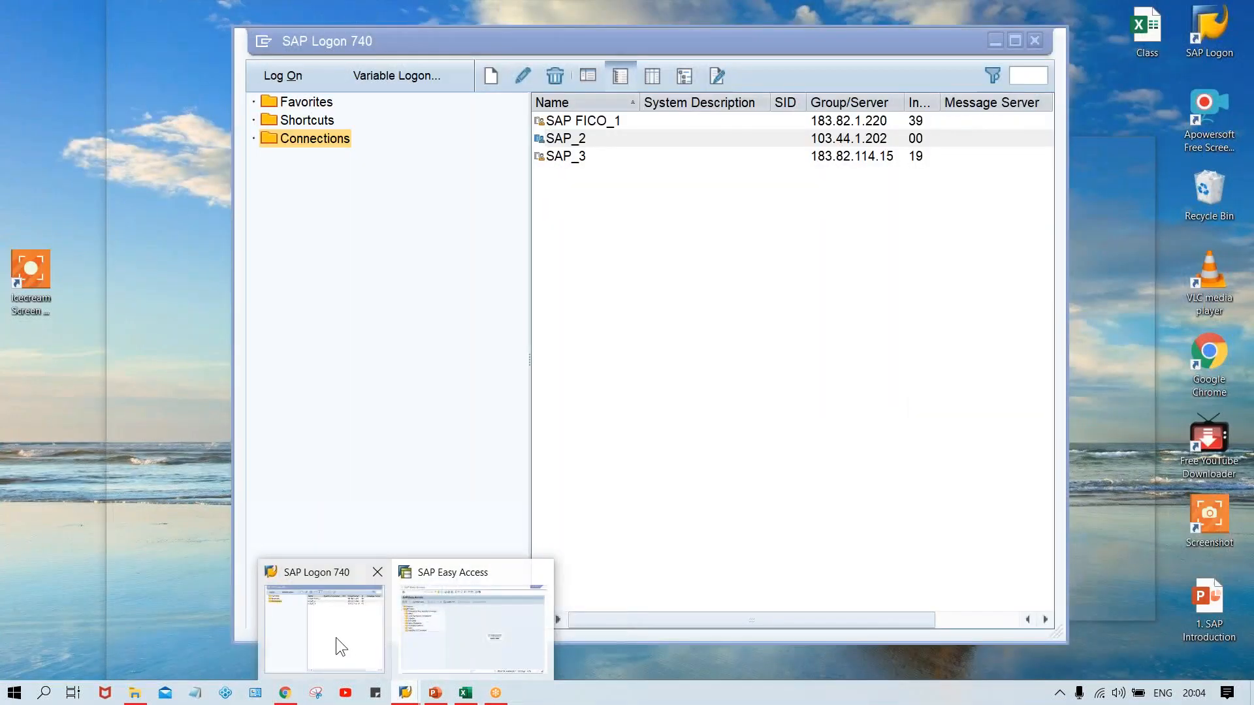
left_click(336, 638)
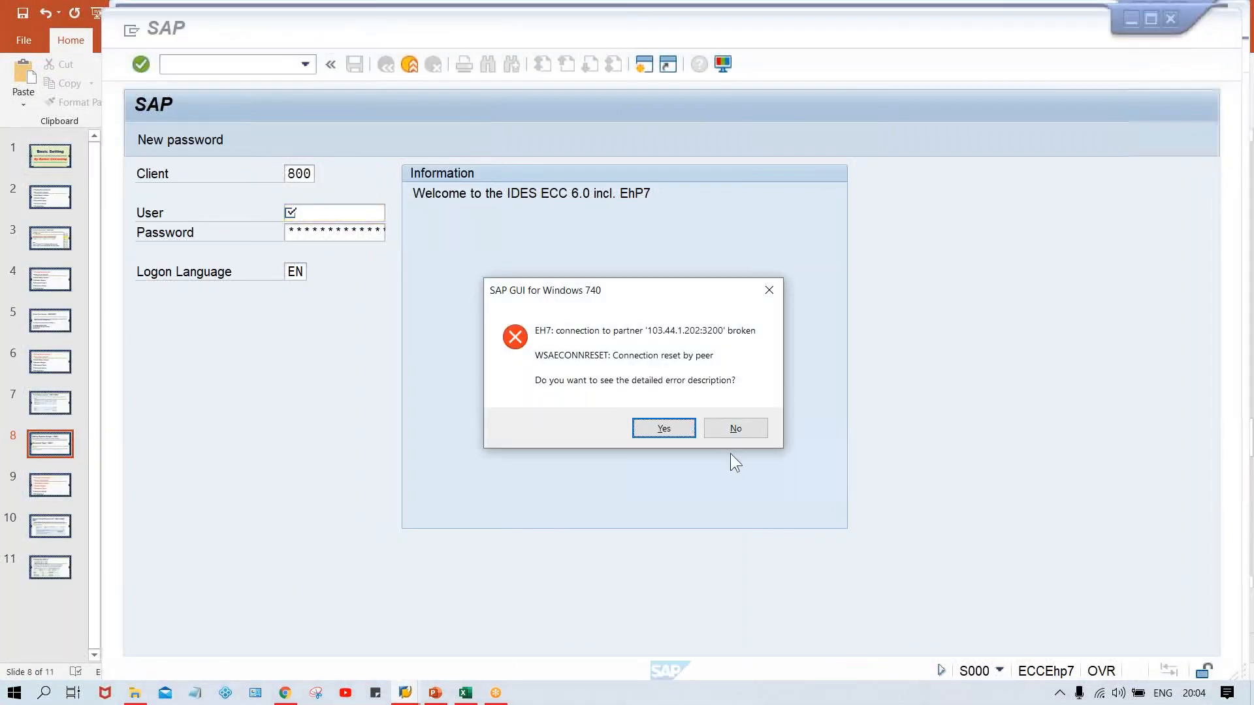
left_click(736, 430)
- Log on to SAP client 800 with the user name and account password
left_click(312, 216)
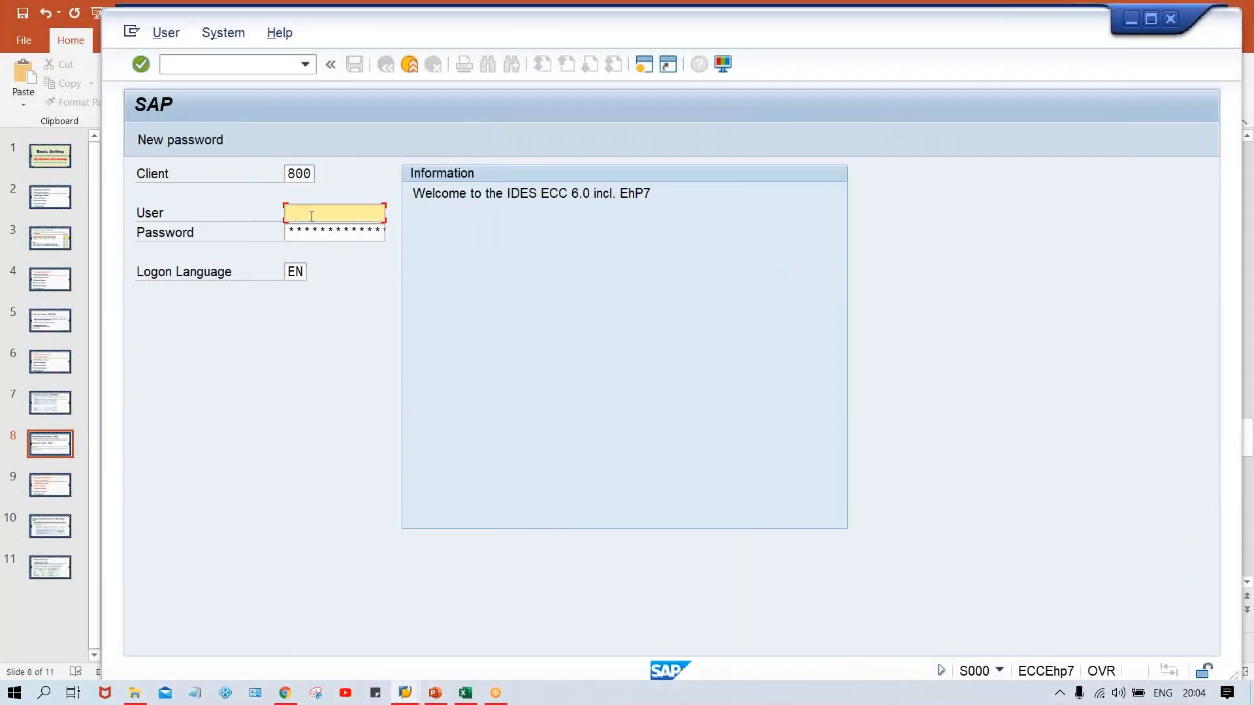
type("kumar")
key("Tab")
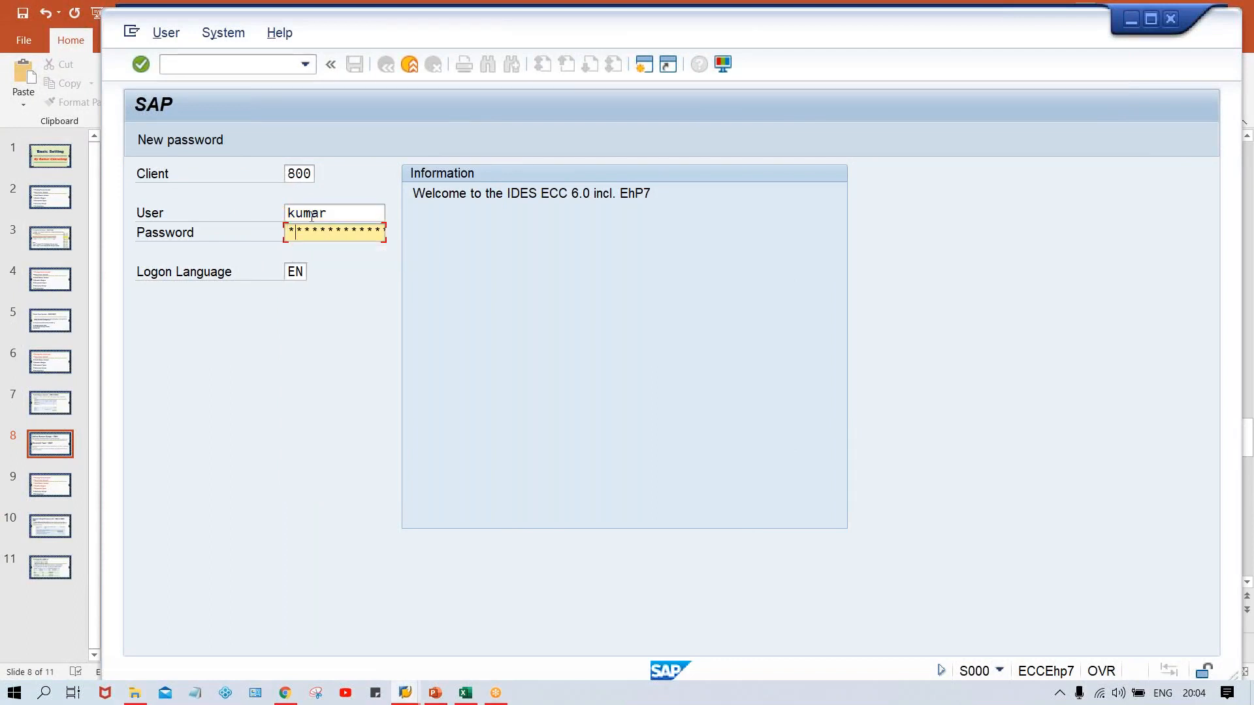
key("Caps_Lock")
key("Return")
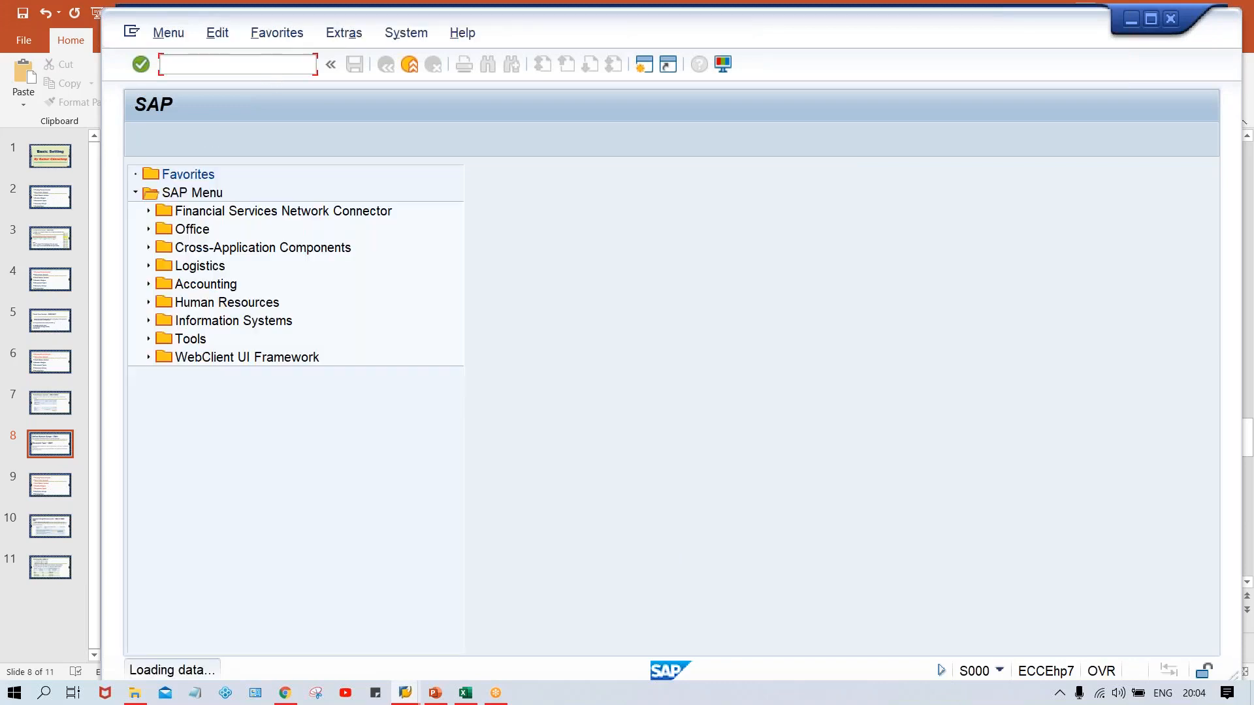
- Run transaction FBN1 and open the number range intervals of company code TM00 in change mode to examine the 2020 interval
key("Down")
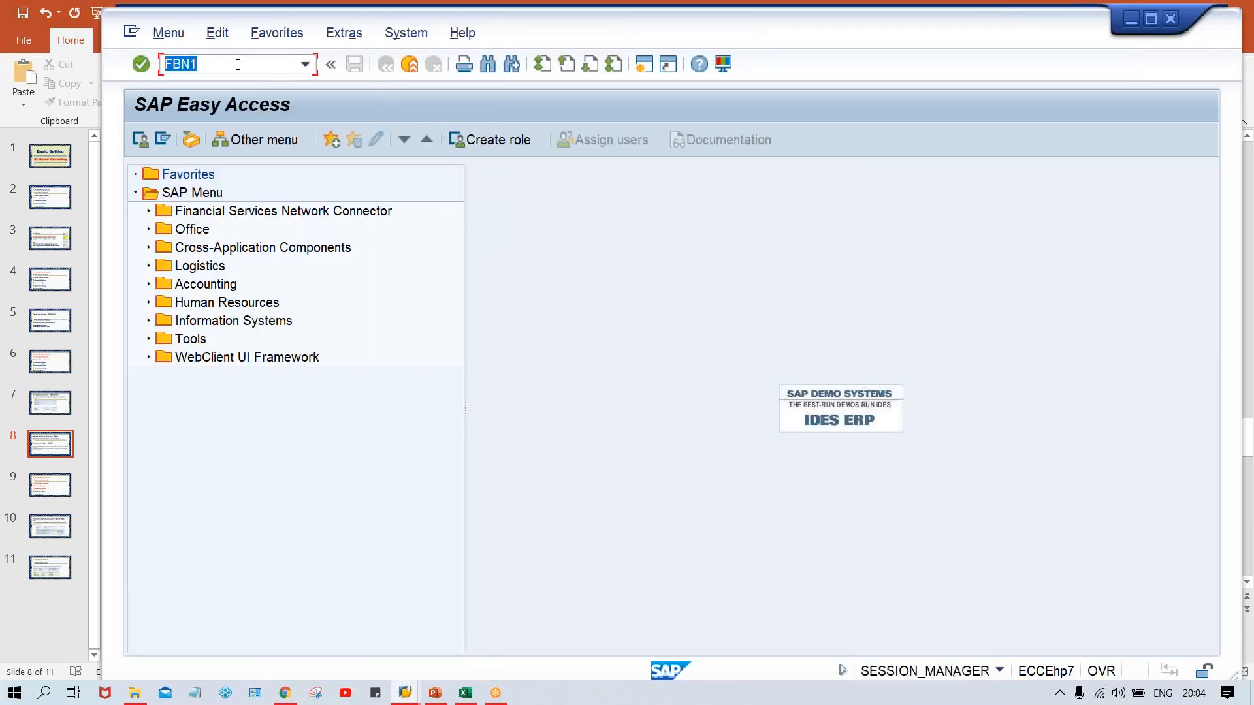
key("Return")
left_click(322, 175)
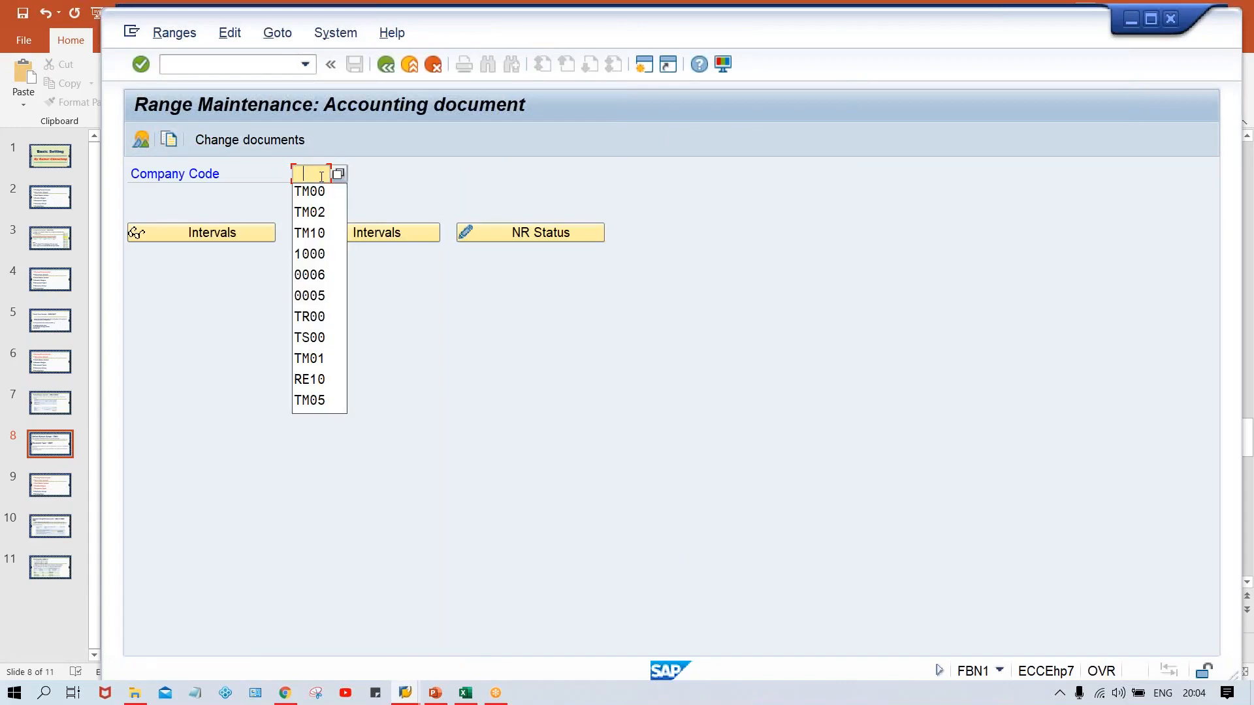
key("Return")
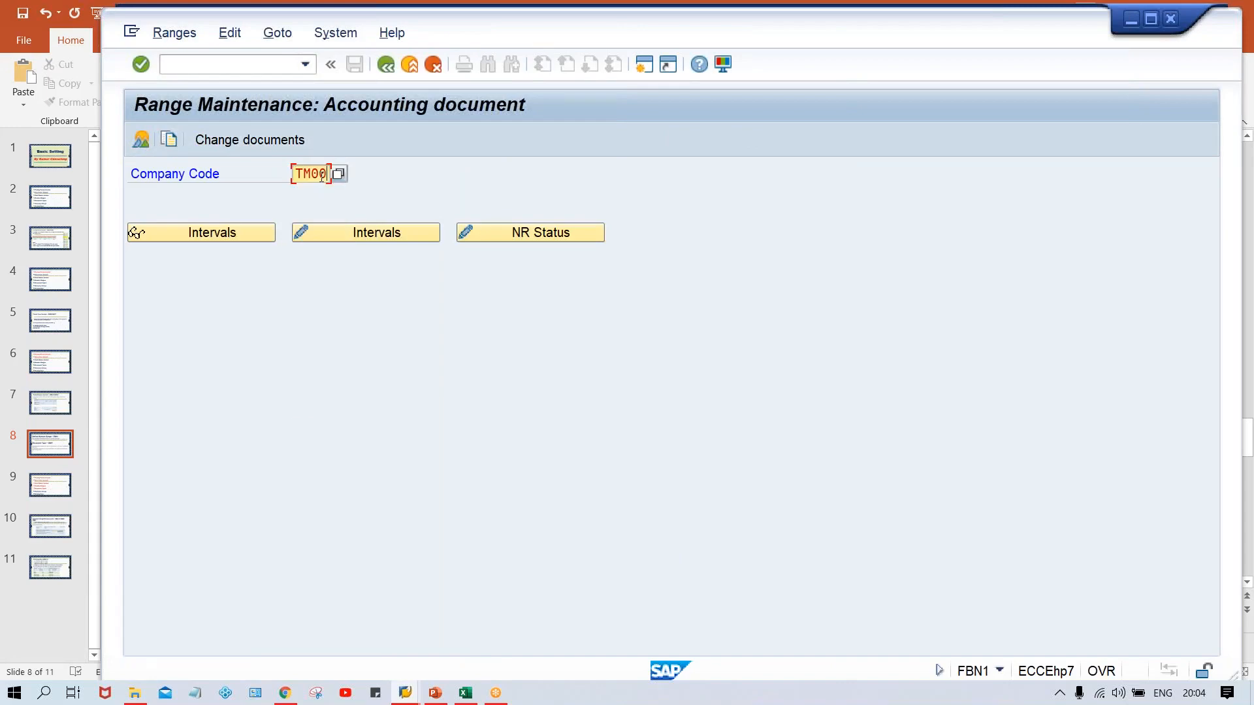
right_click(379, 240)
left_click(354, 232)
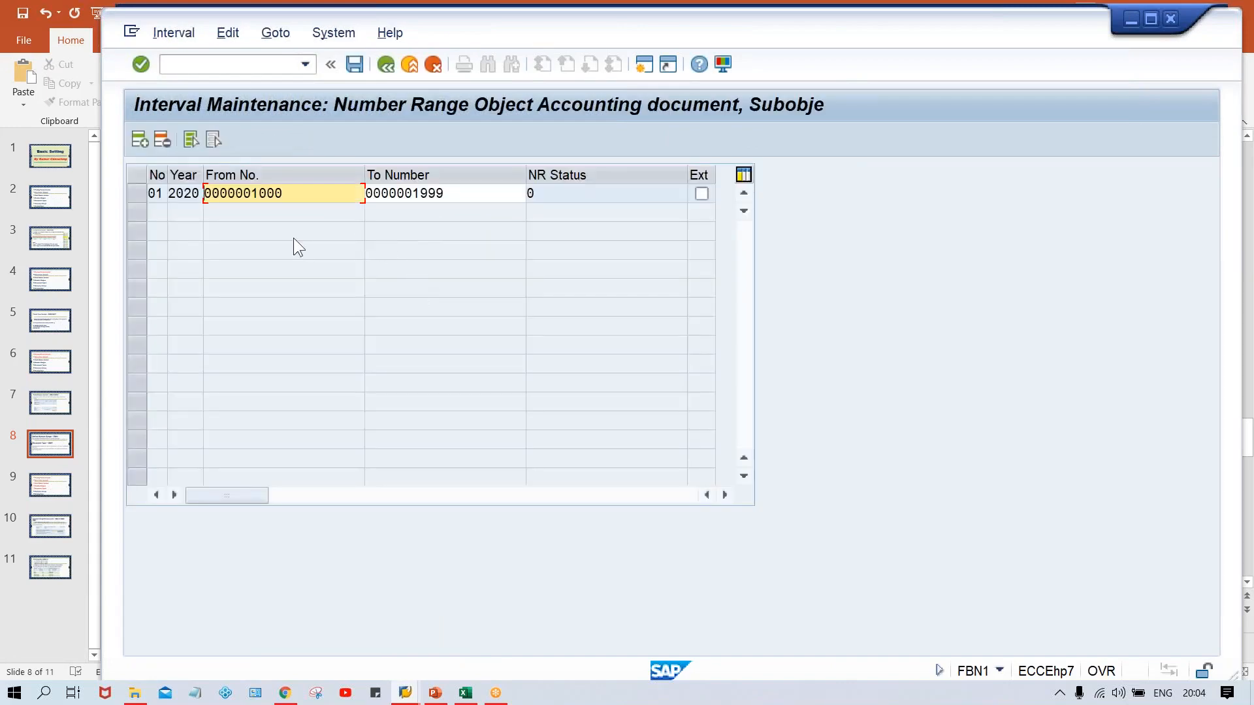
left_click(482, 193)
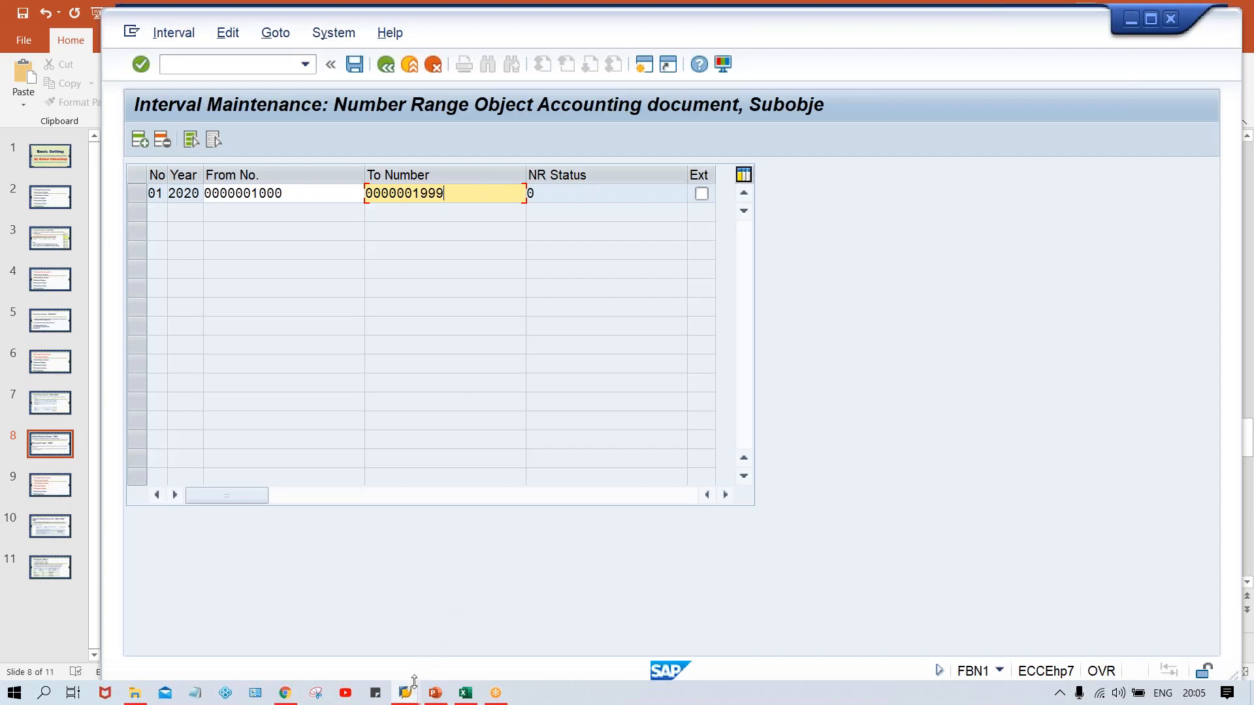
- Consult the PowerPoint slide on number ranges and document types, and return to the SAP interval maintenance window
mouse_move(436, 696)
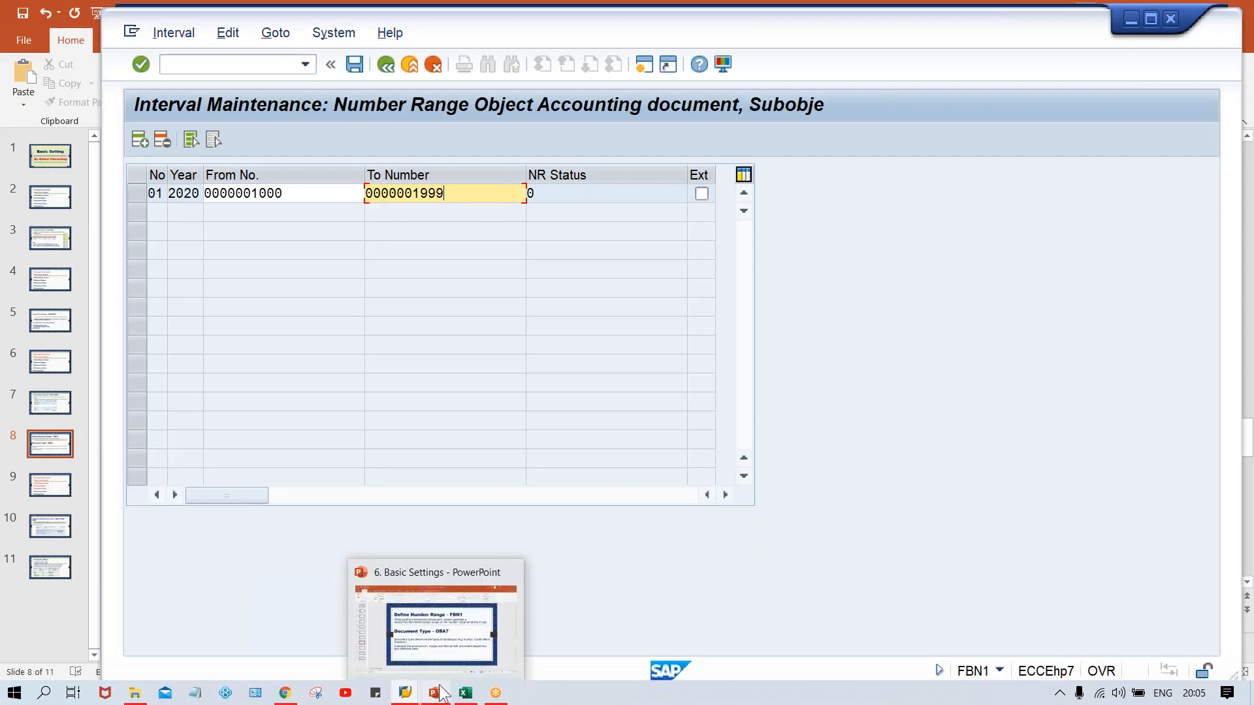
left_click(439, 662)
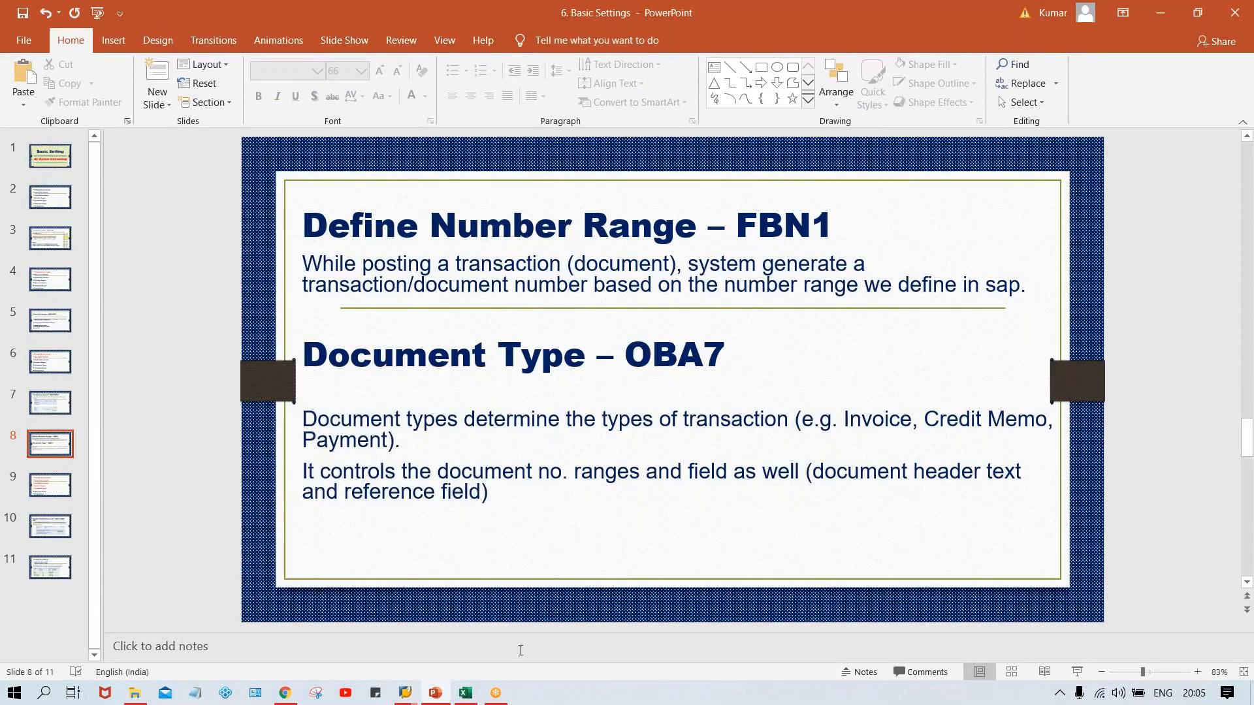
mouse_move(405, 692)
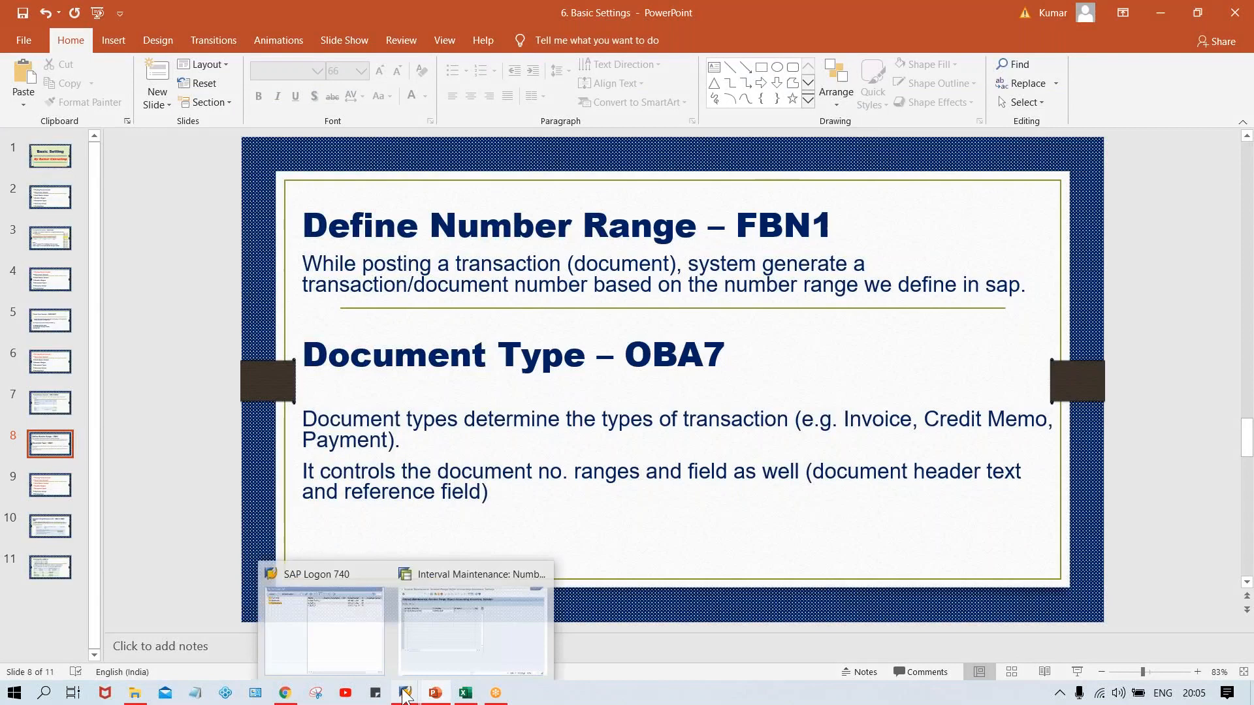
left_click(430, 653)
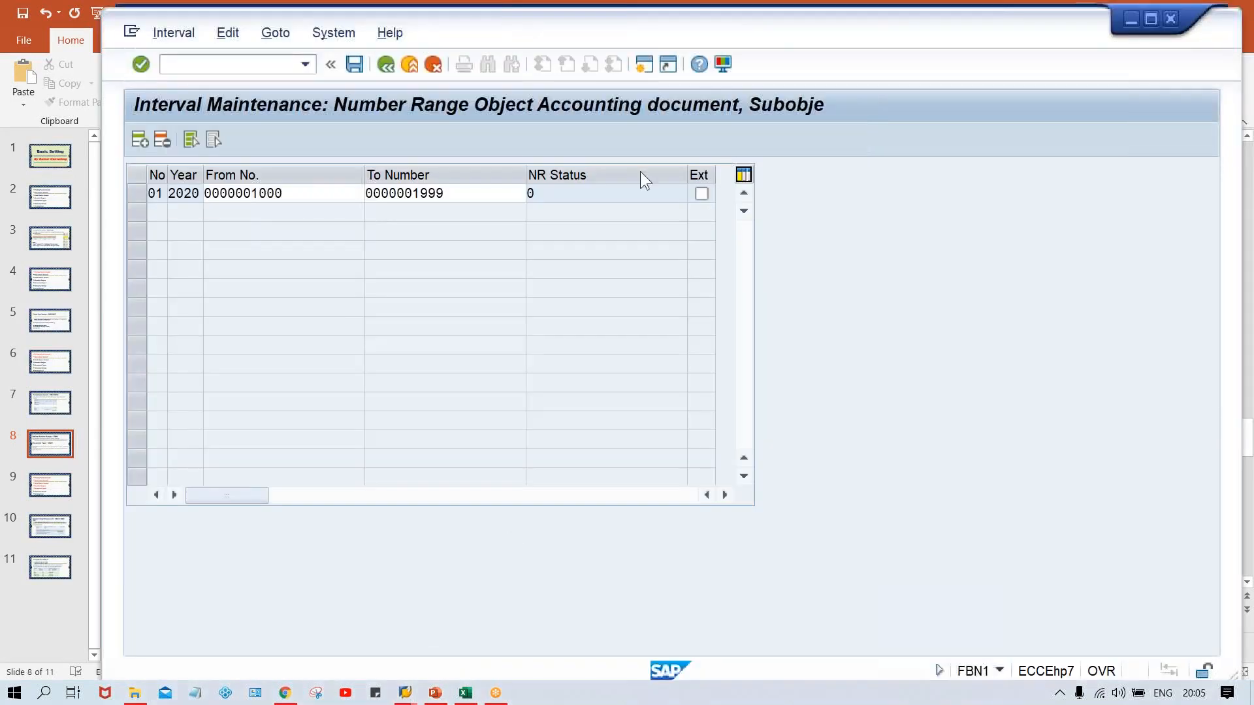
- Open a new SAP session and run transaction OBA7 for the document types overview
left_click(645, 64)
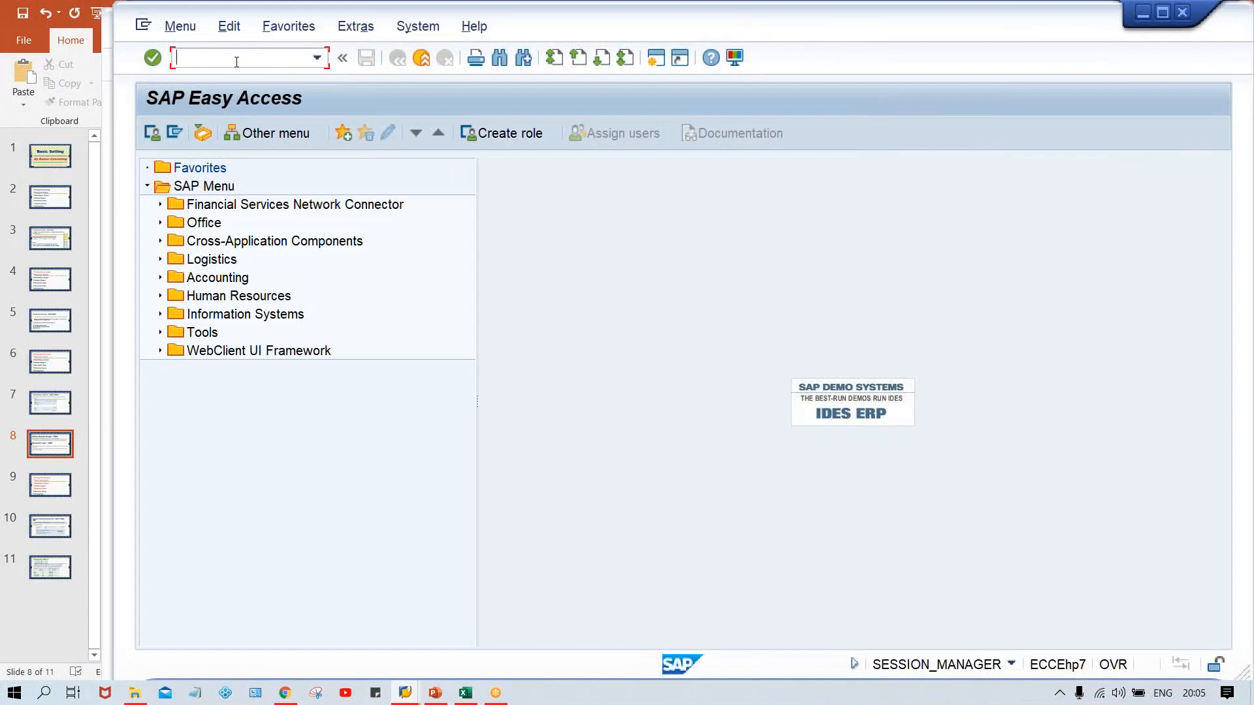
type("oba7")
key("Return")
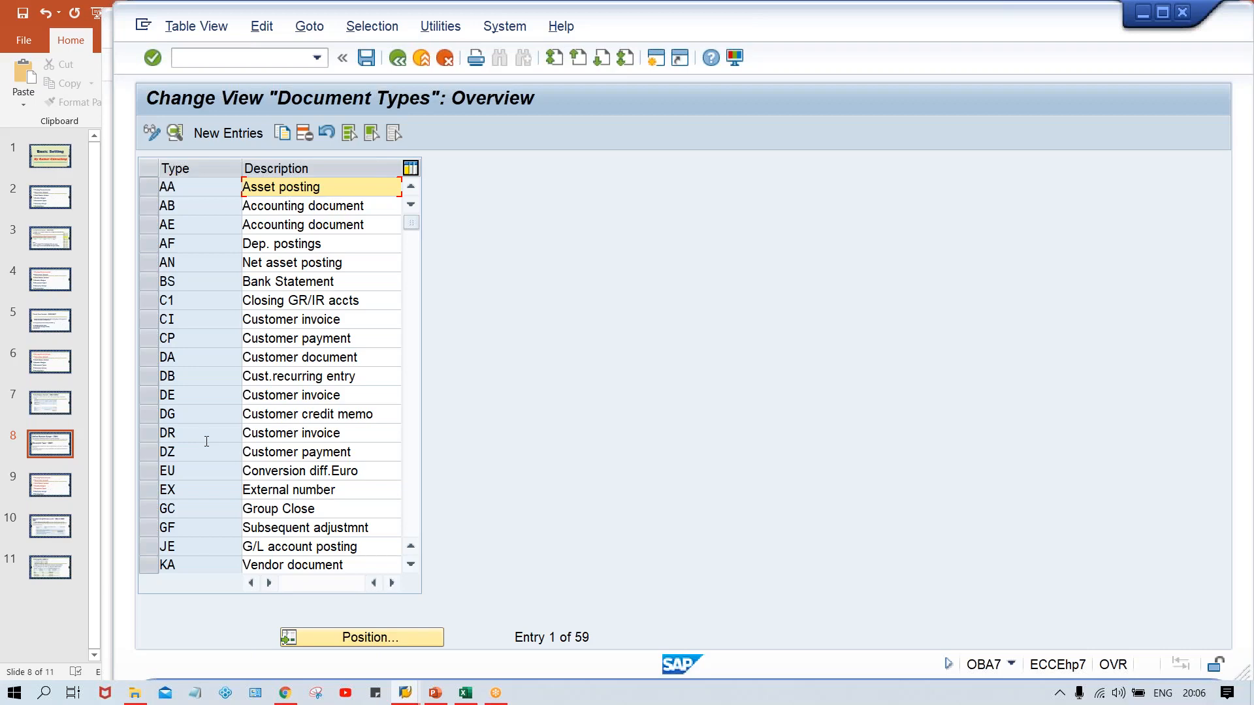
- Copy the customer invoice document type DR to a new document type ZR, keeping the copied settings
left_click(148, 428)
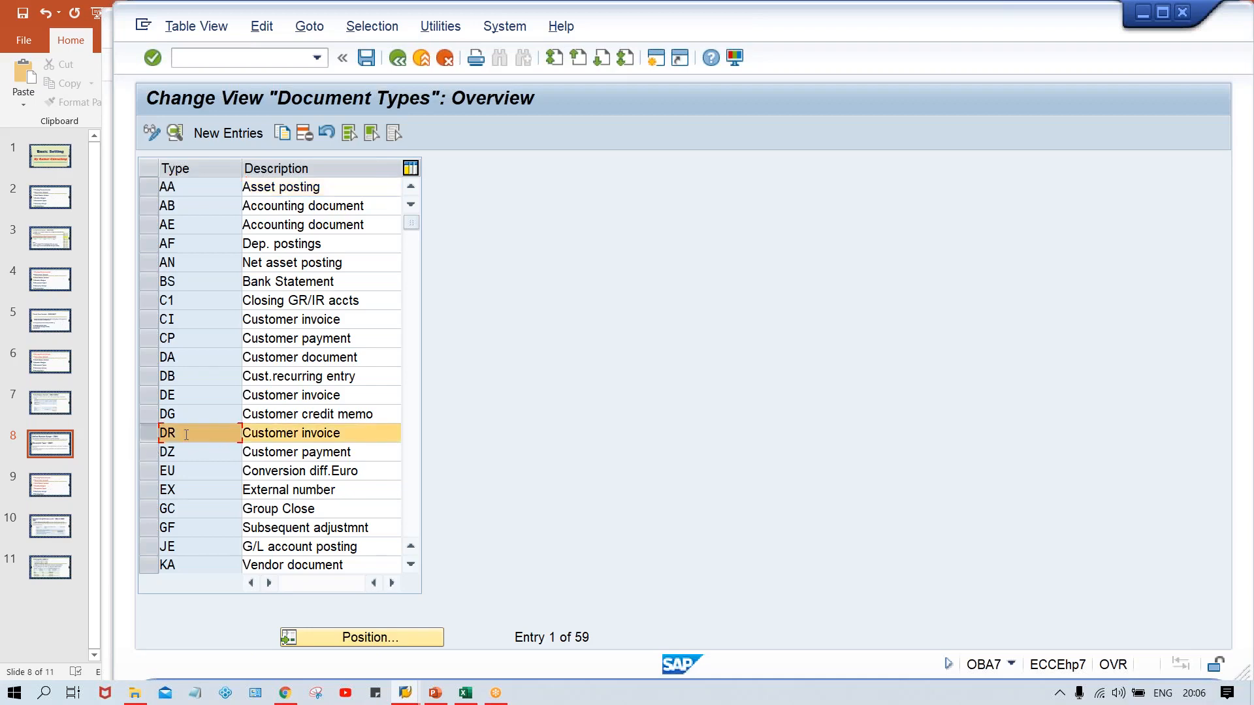
left_click(282, 133)
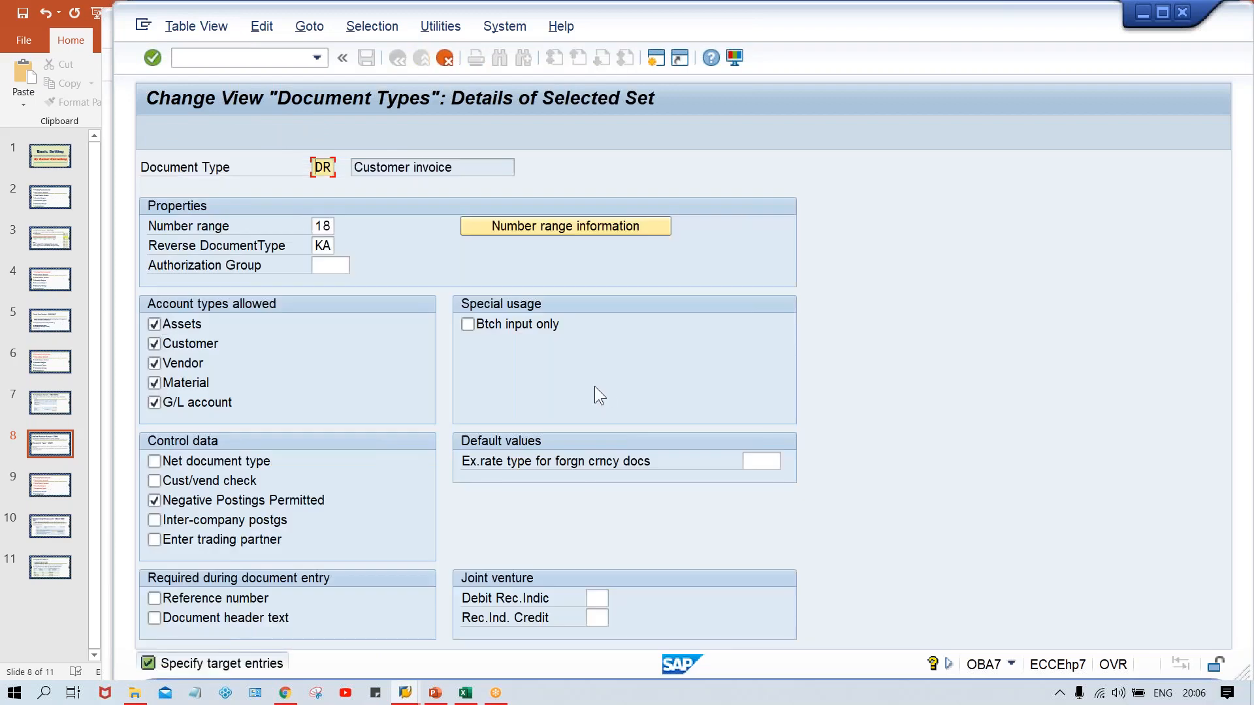
type("z")
key("Caps_Lock")
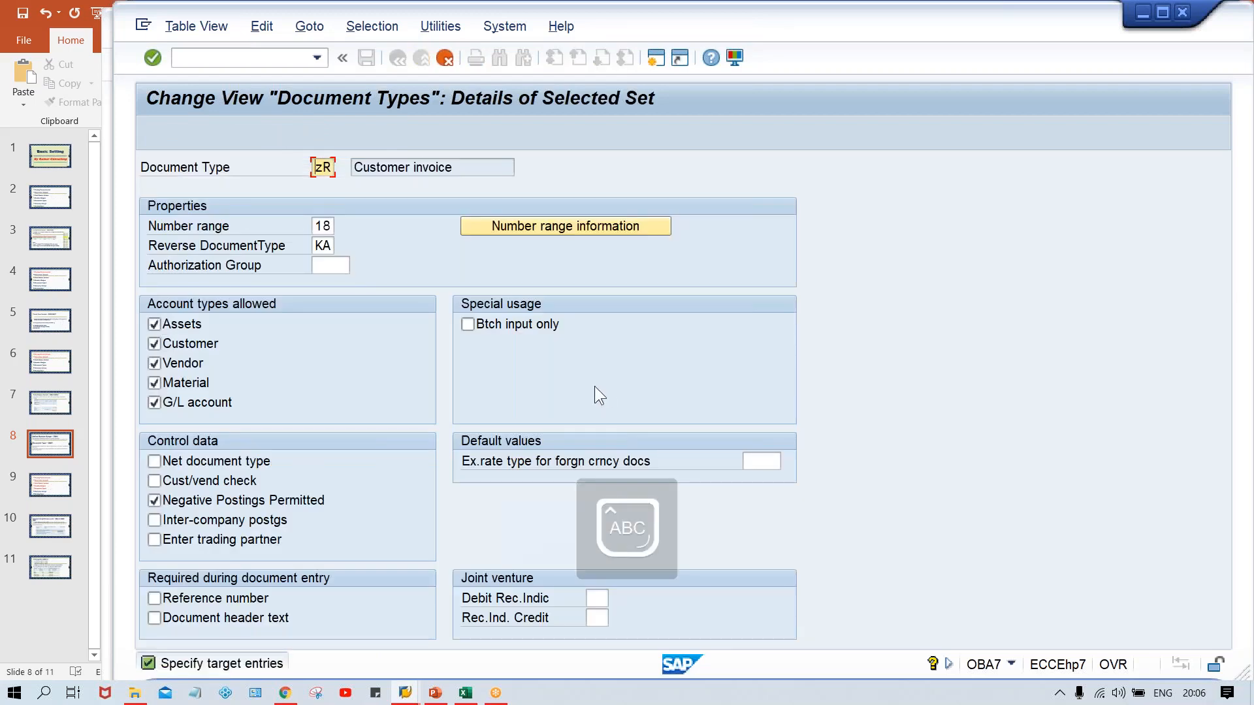
key("Return")
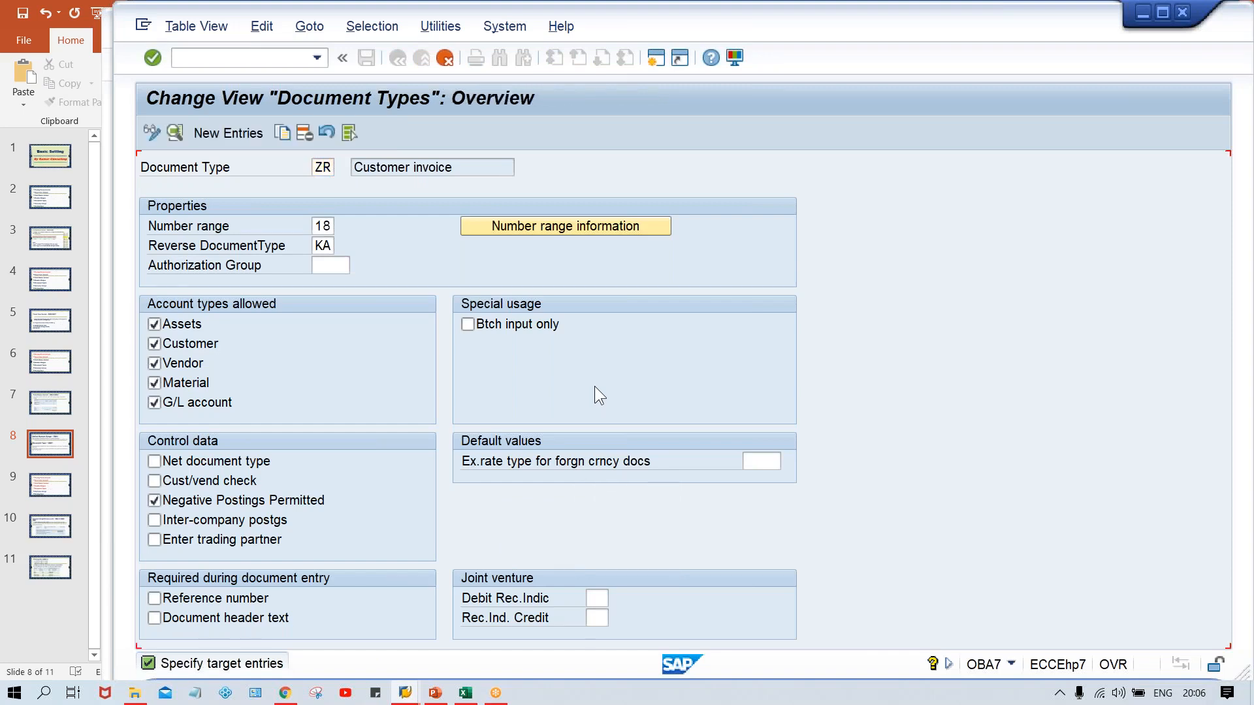
key("Return")
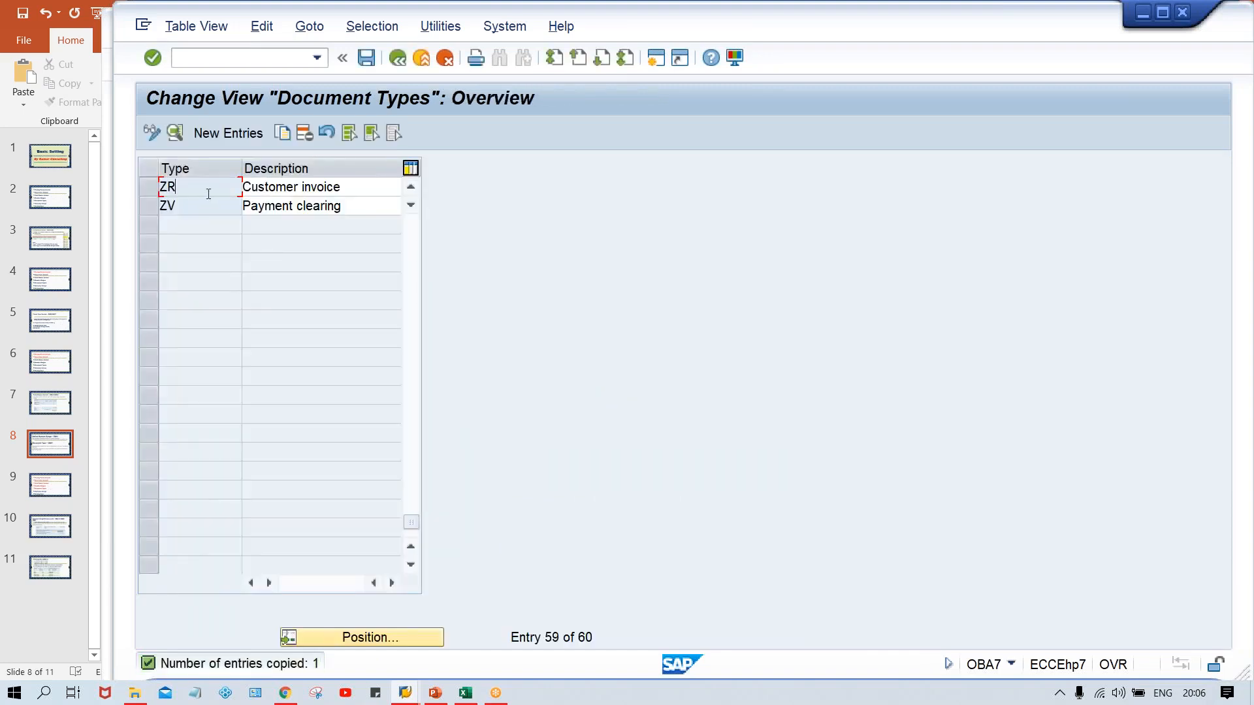
- Browse back through the document types list and open the customer invoice type DR
left_click(408, 252)
left_click(408, 252)
left_click(408, 252)
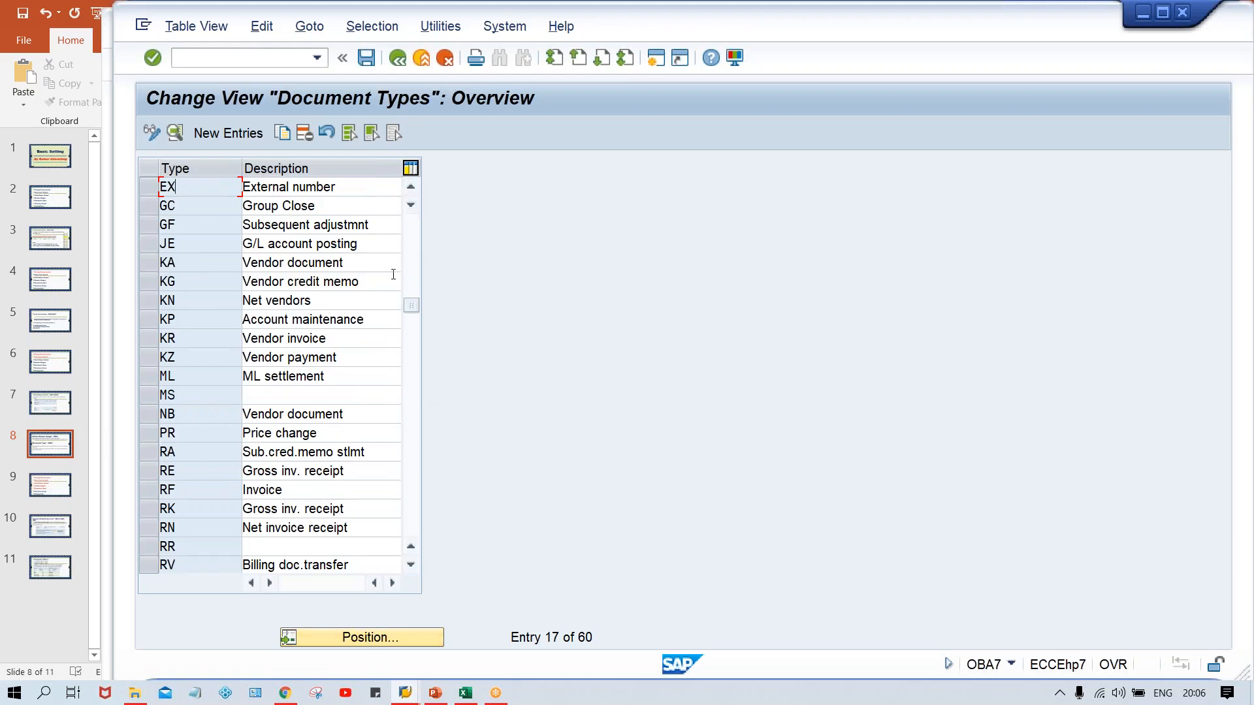
left_click(413, 249)
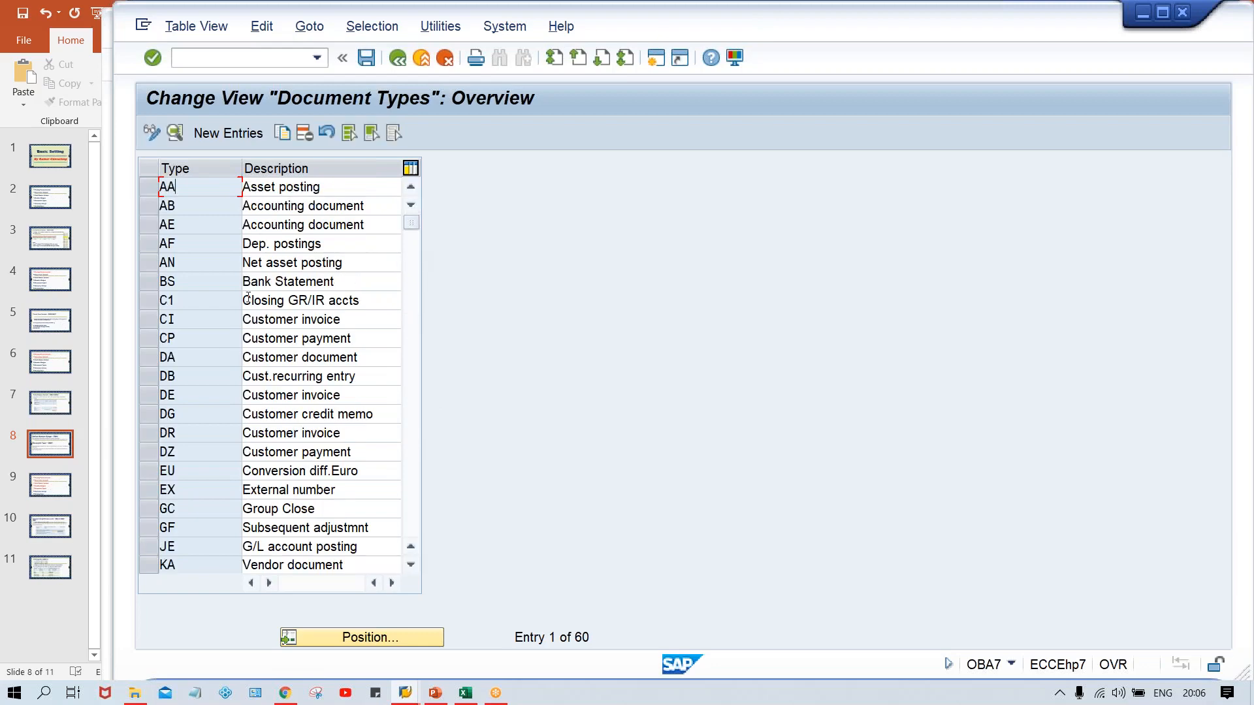
double_click(196, 435)
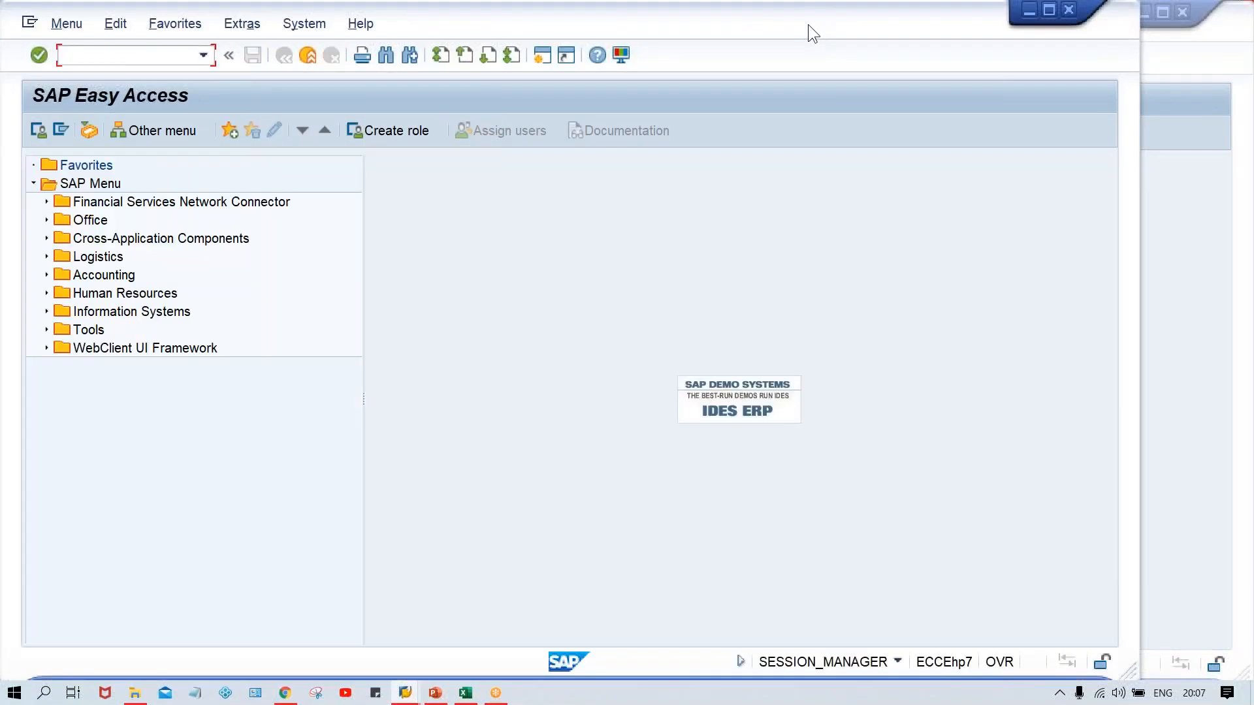
- Reposition the new SAP Easy Access session window and run transaction FB50 to enter a G/L account document
left_click_drag(809, 25, 922, 30)
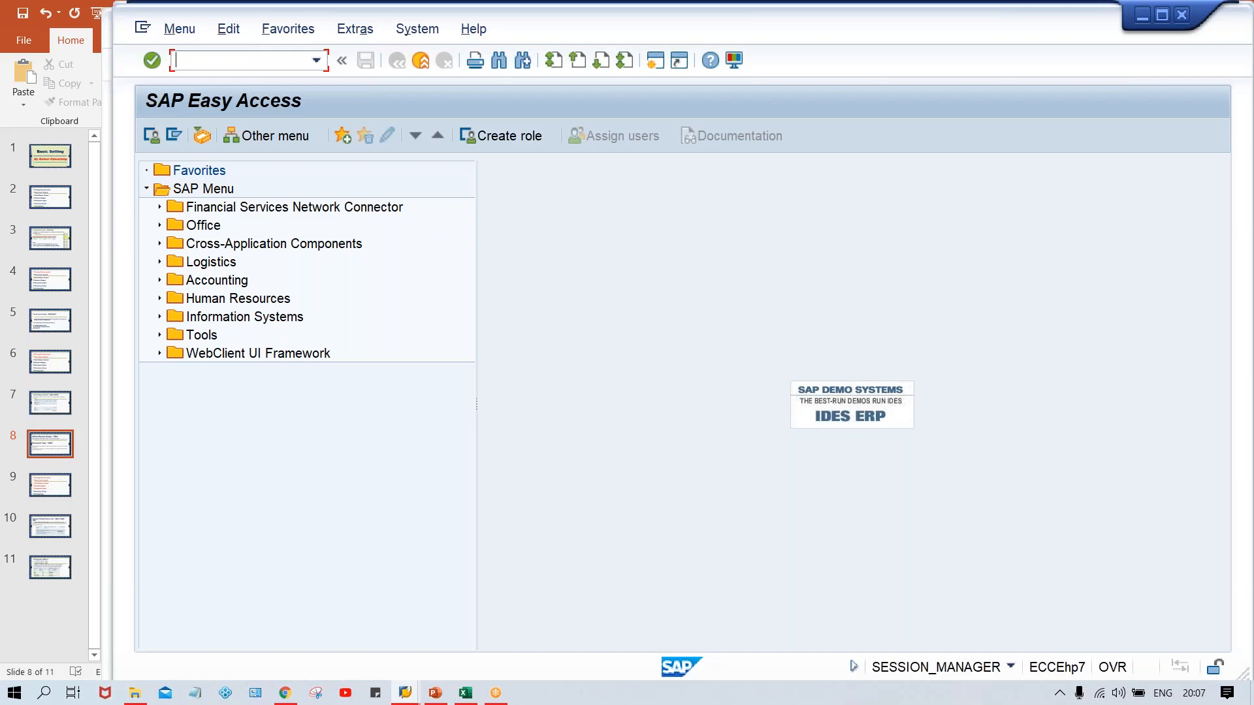
type("FB50")
key("Return")
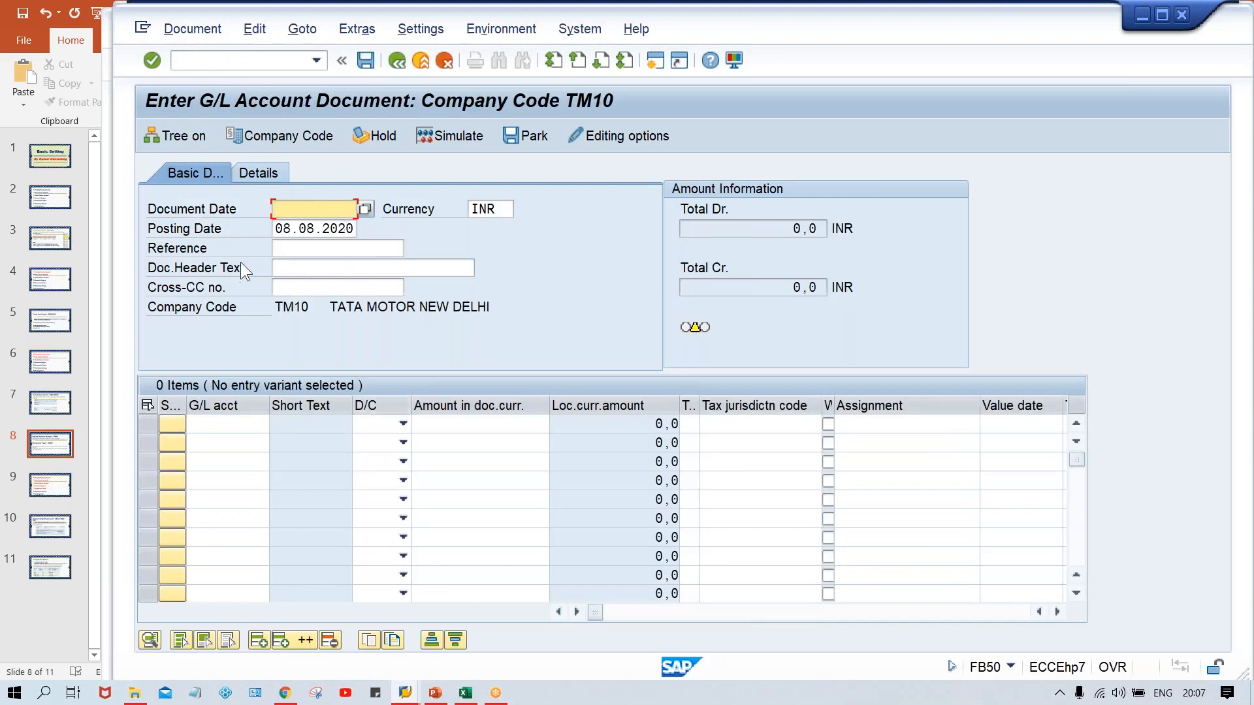
- Run transaction F-02 and check the document type field in the G/L account posting header
left_click(299, 262)
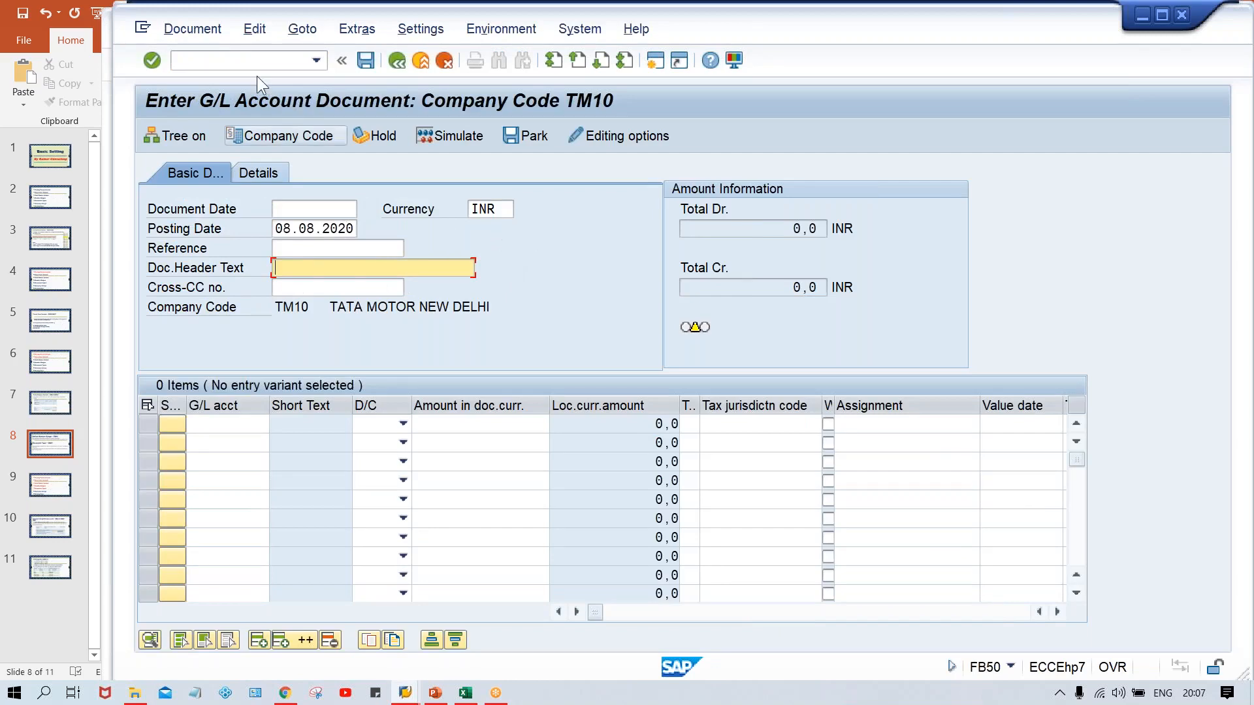
left_click(247, 61)
type("/N")
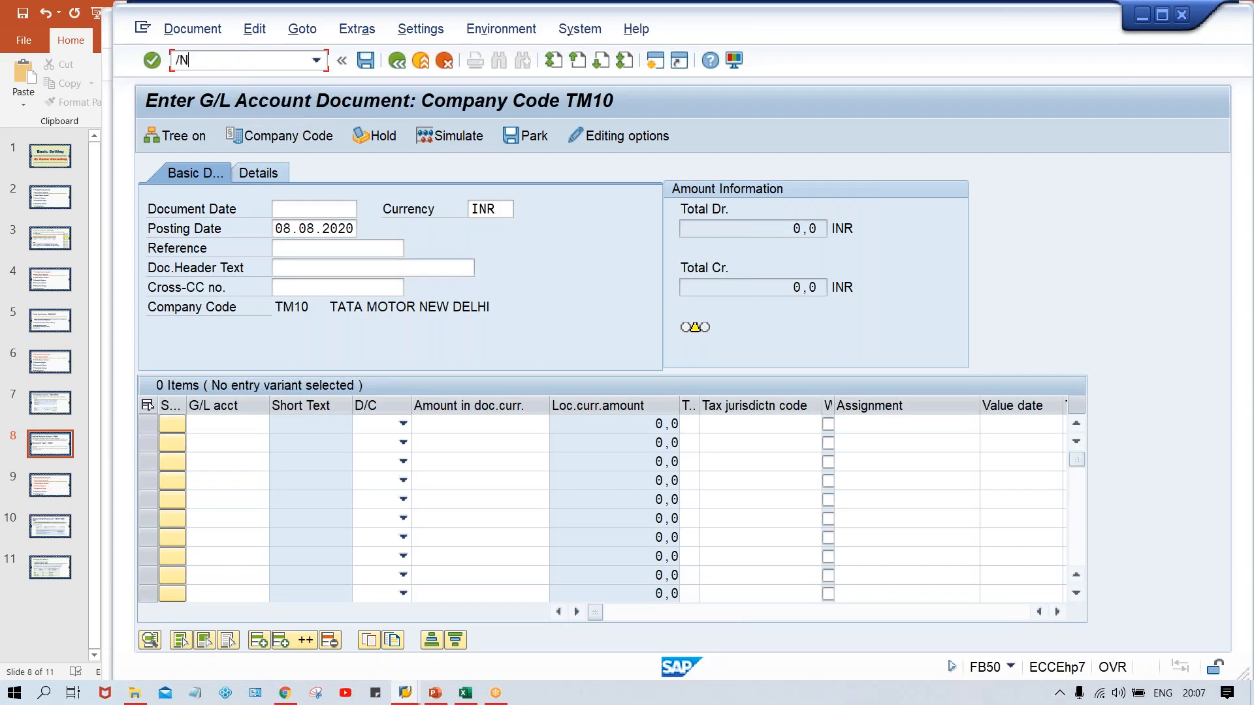
type("F-02")
key("Return")
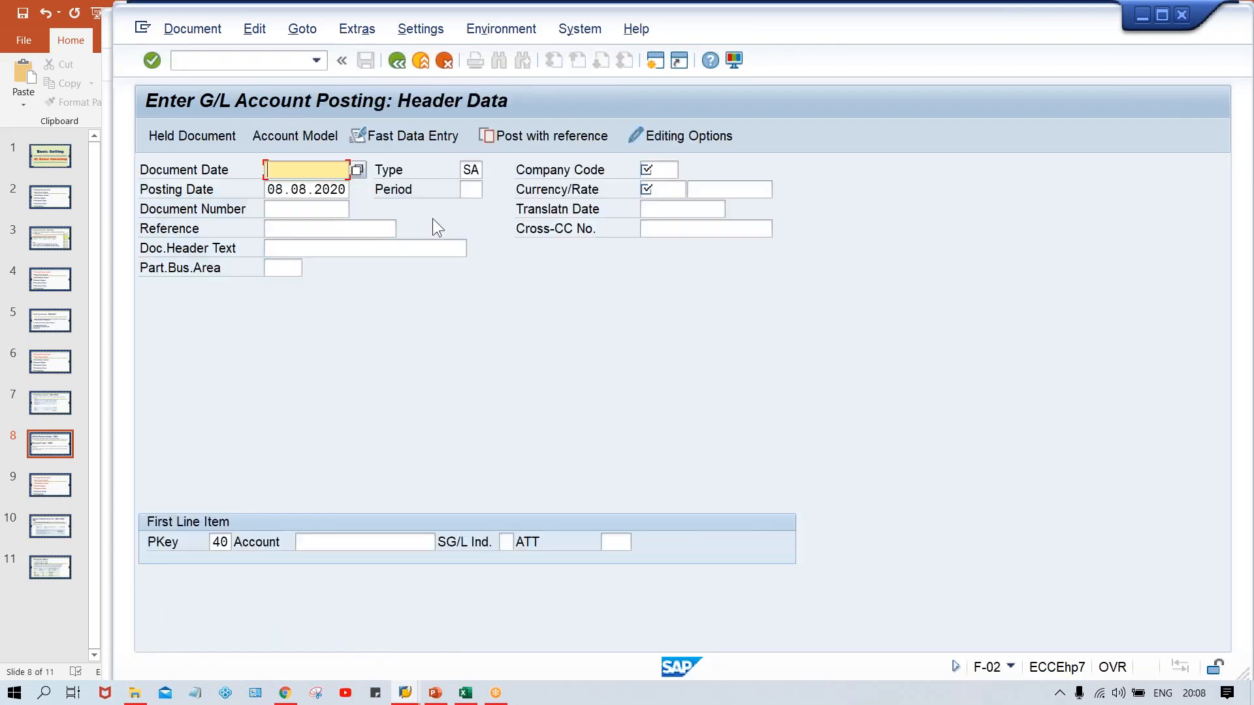
left_click(466, 170)
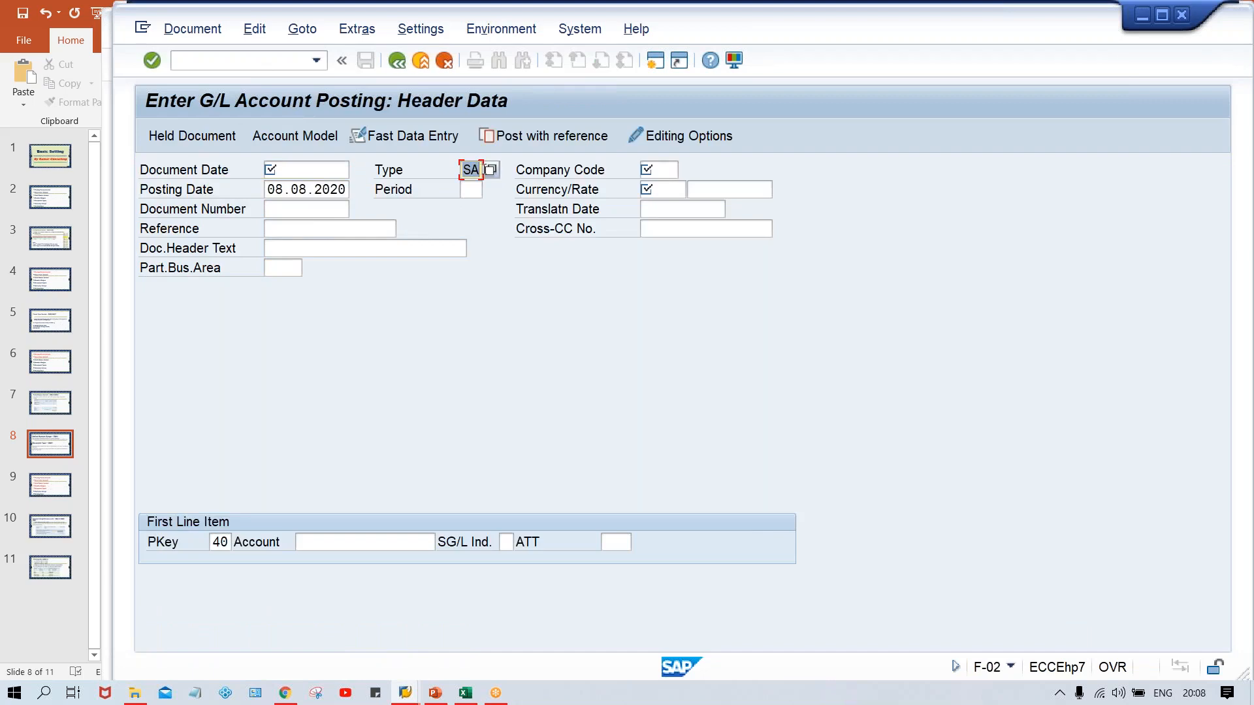
- Run transaction F-22 for customer invoice entry and select the document type in the header
left_click(235, 55)
type("/NF-")
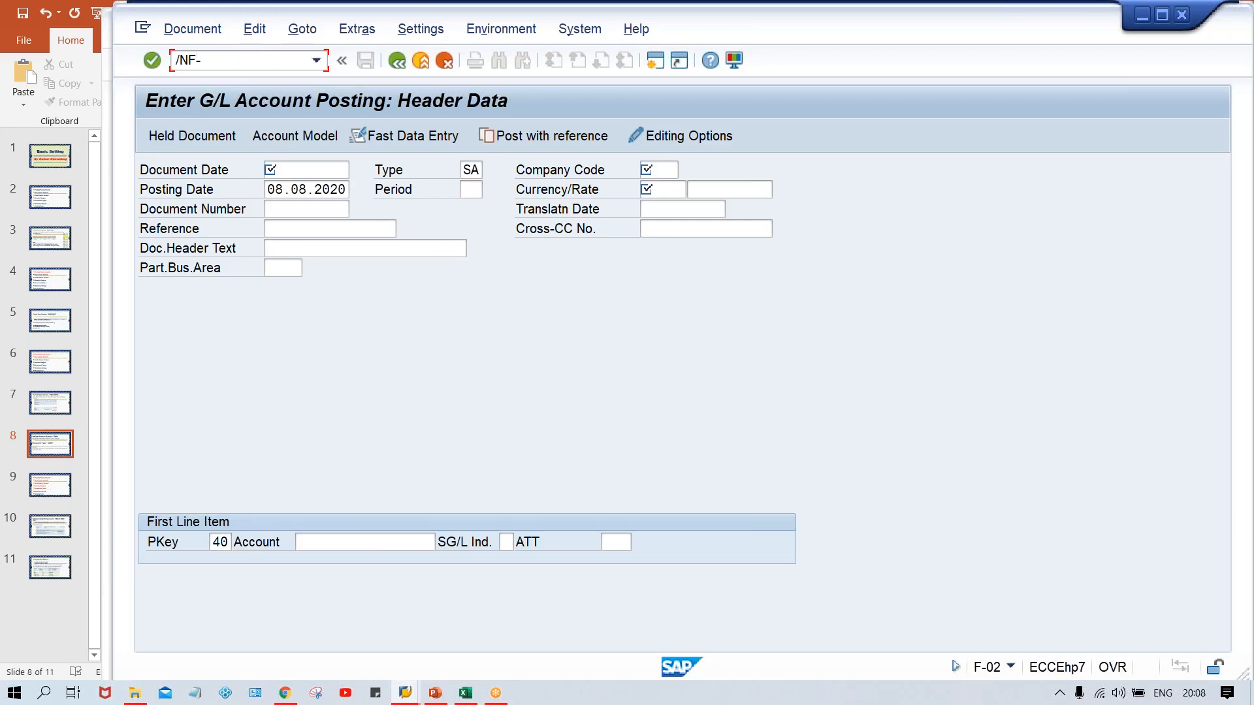
type("22")
key("Return")
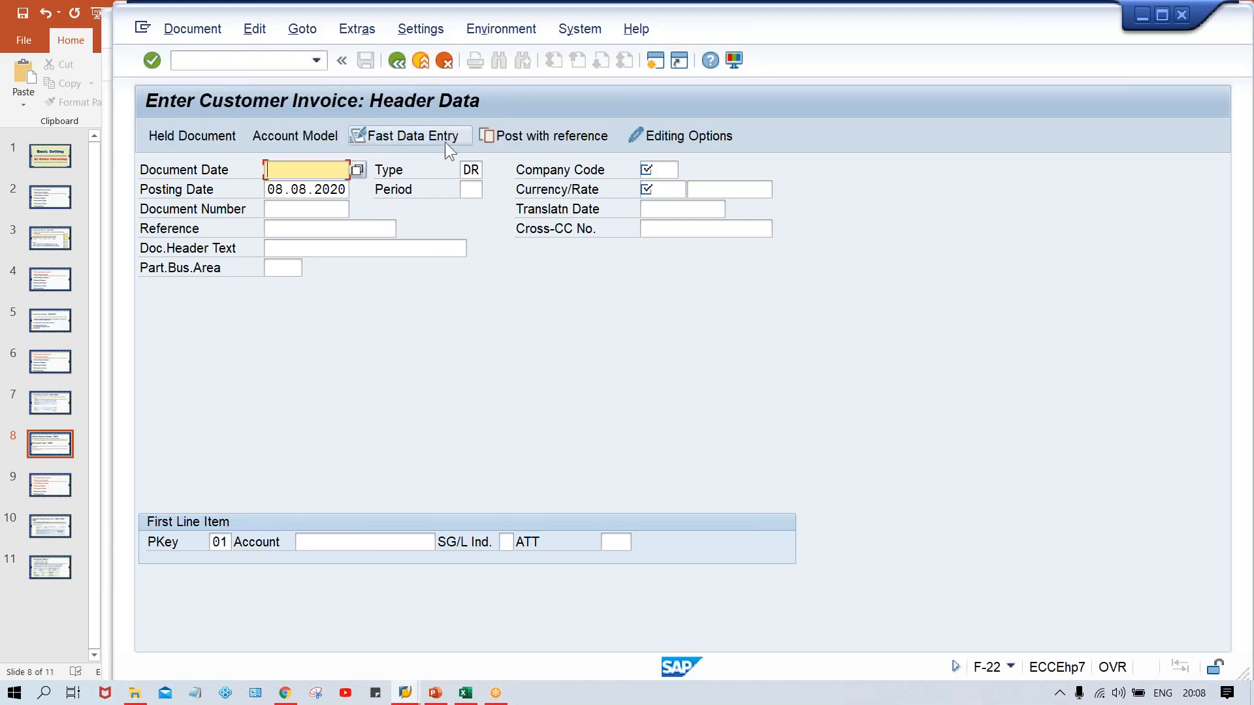
double_click(463, 170)
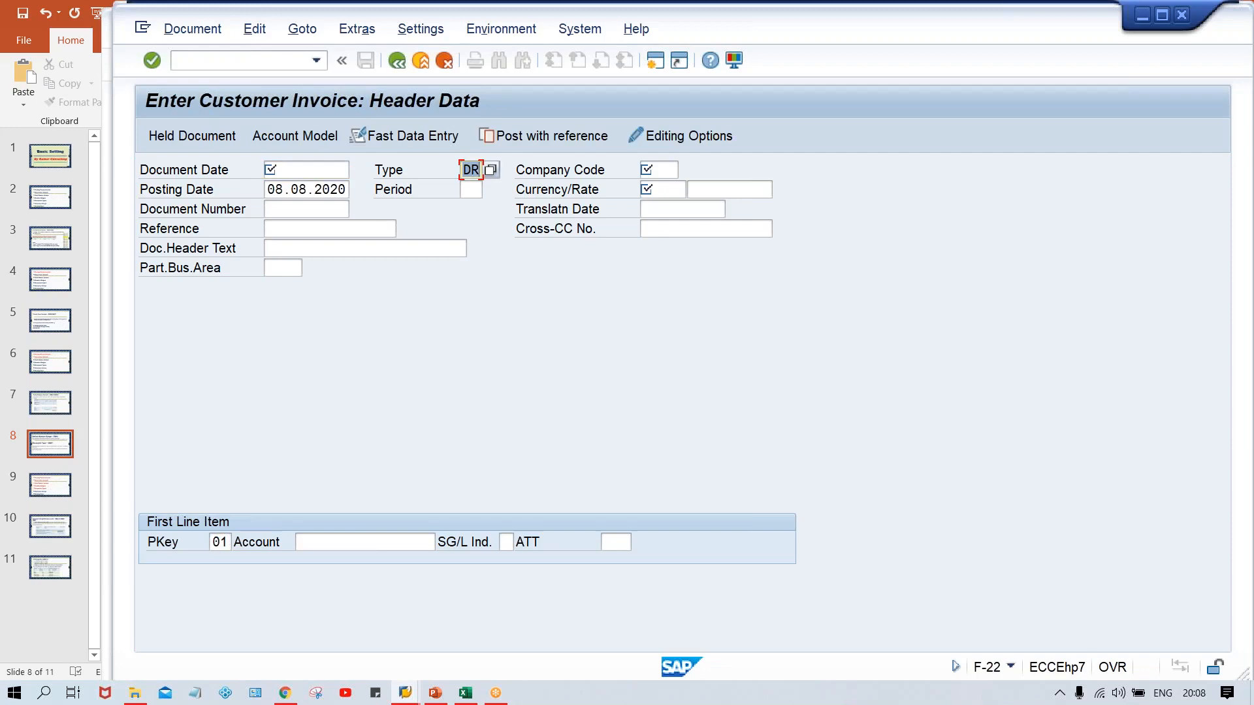
key("Tab")
type("Z")
type("D")
- Compare document type DR's assigned number range with interval 01 in the FBN1 session, and return to the customer invoice entry
left_click(406, 693)
left_click(492, 648)
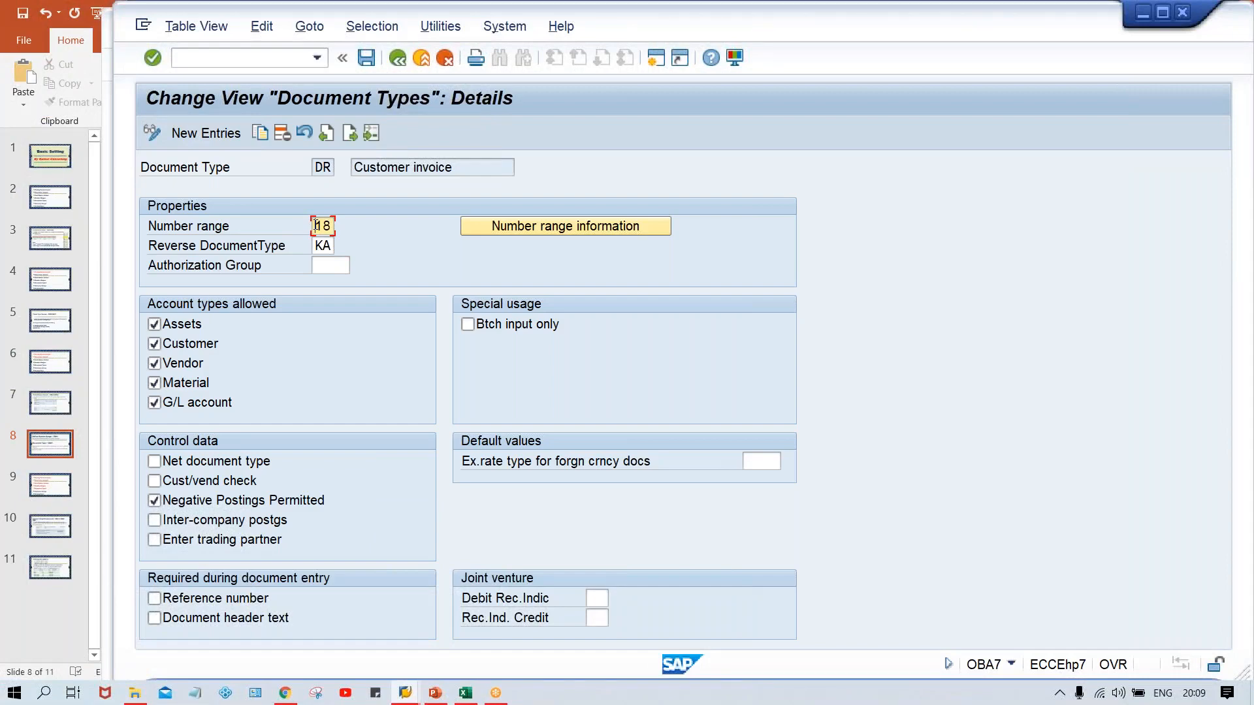
left_click(404, 694)
left_click(328, 633)
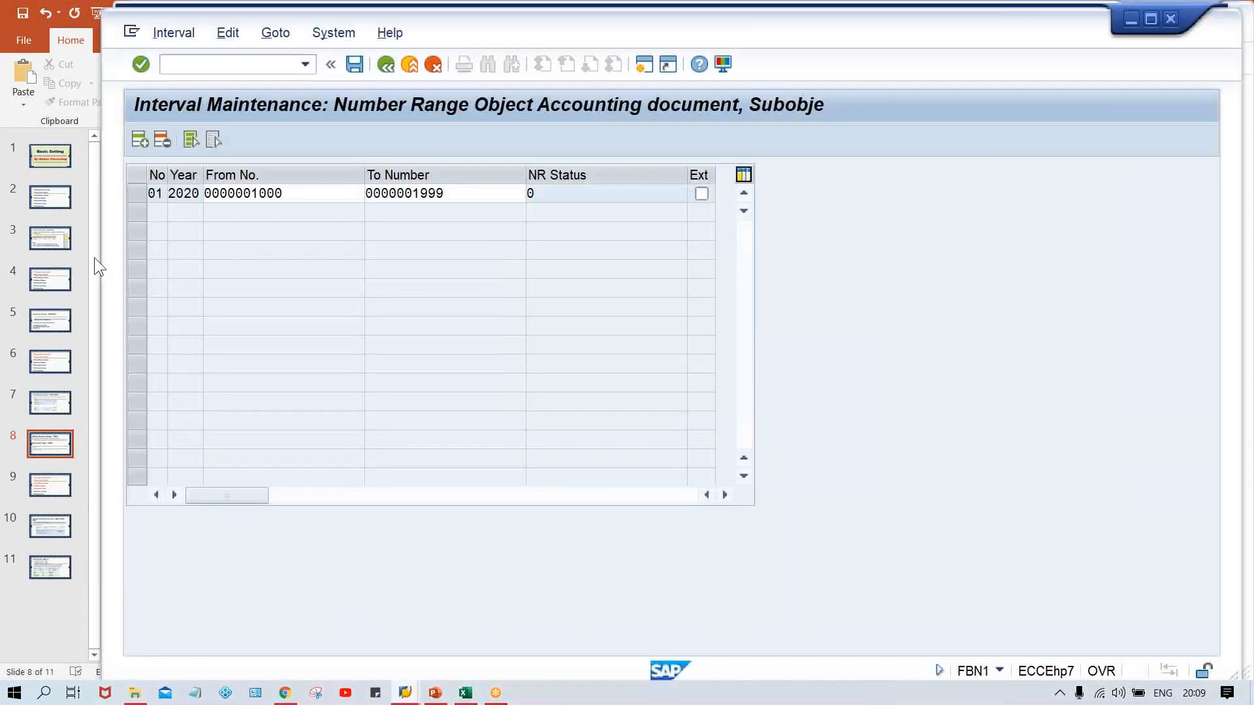
left_click(418, 193)
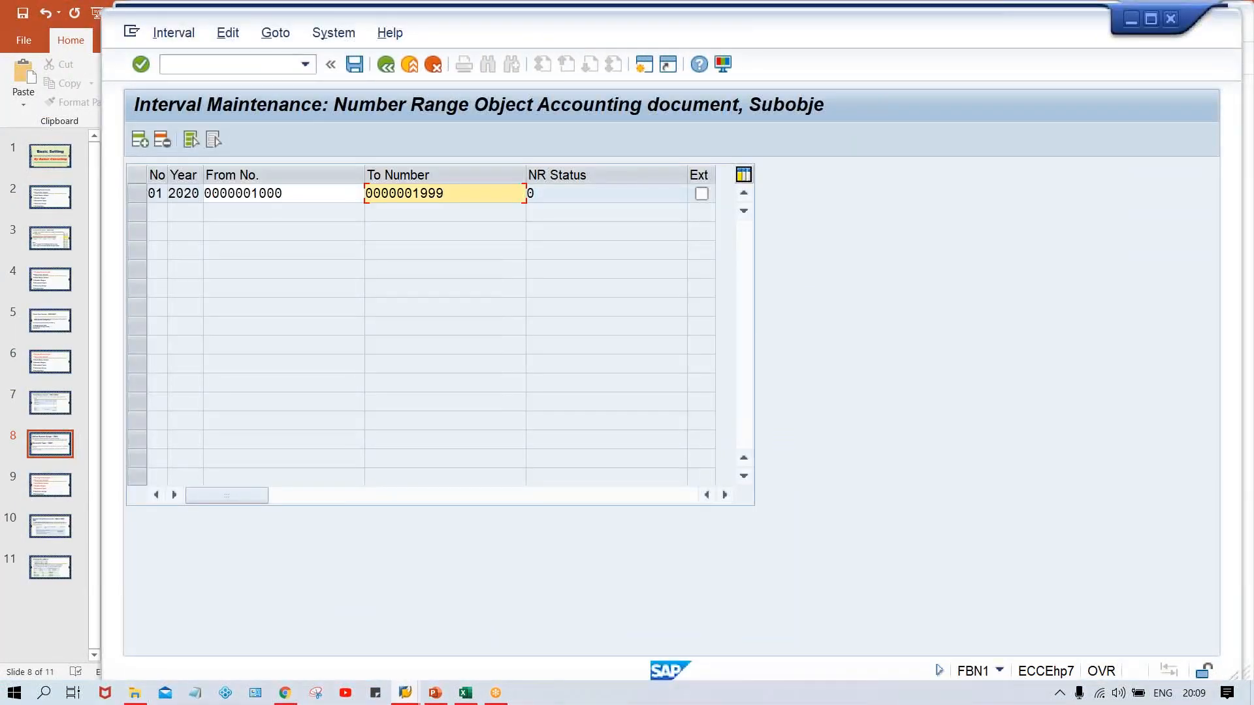
left_click(152, 194)
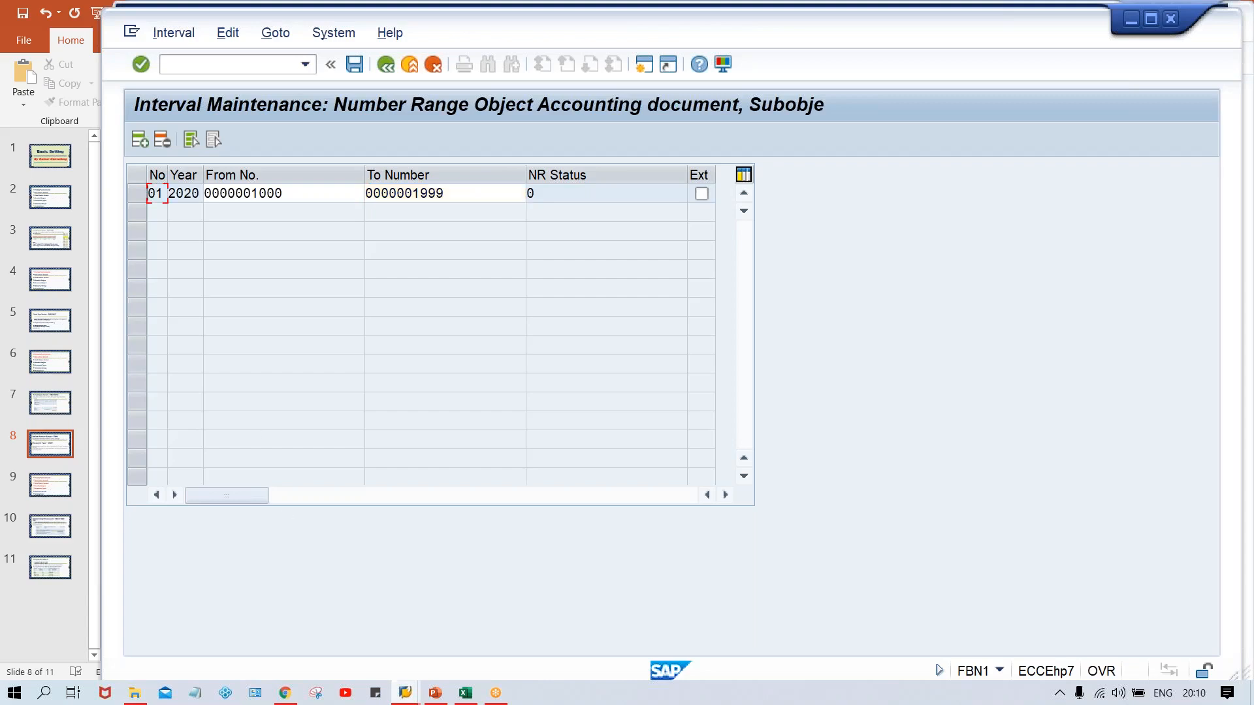
mouse_move(404, 696)
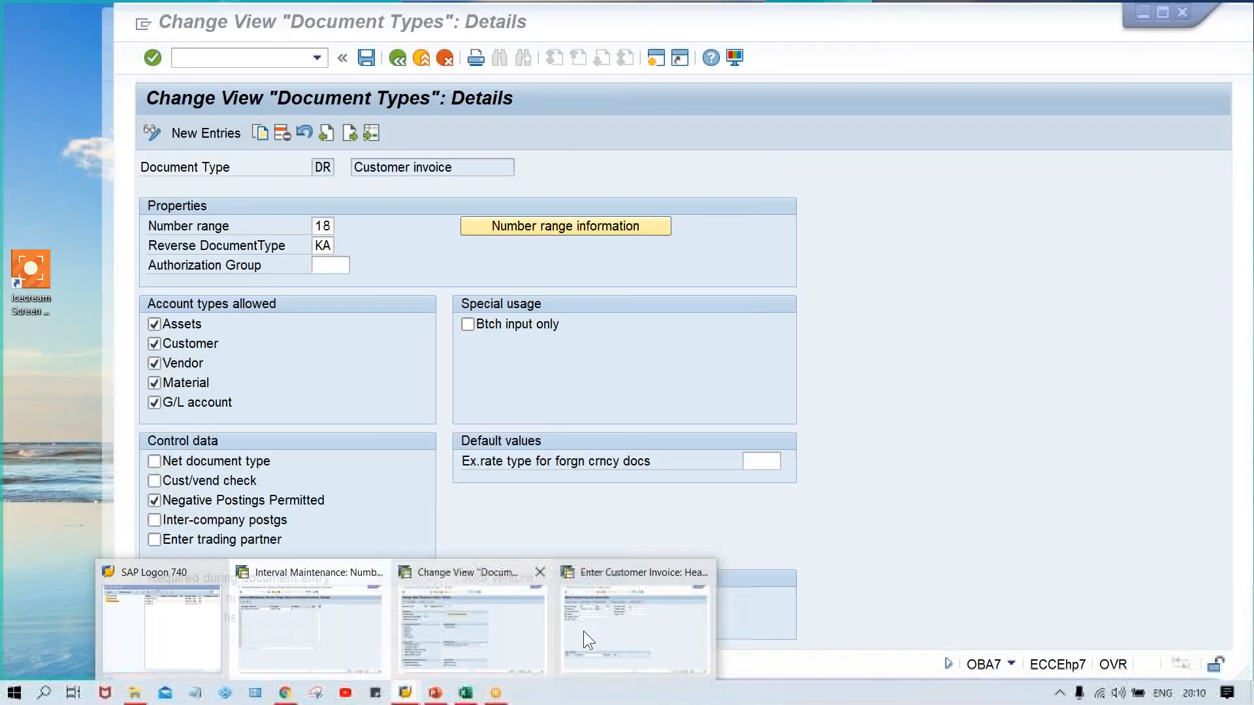
left_click(583, 631)
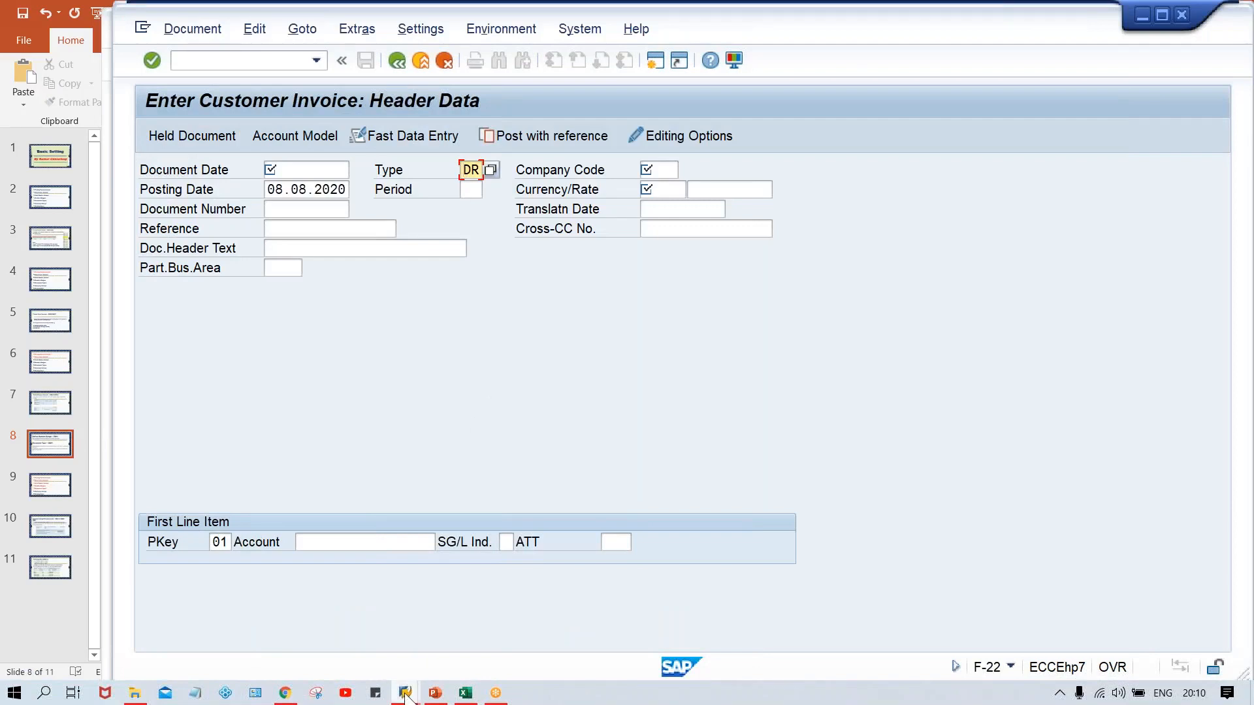
- Set the number range of document type DR to 01 in OBA7 and save it in the TATA MOTOR customizing request
mouse_move(405, 694)
left_click(461, 657)
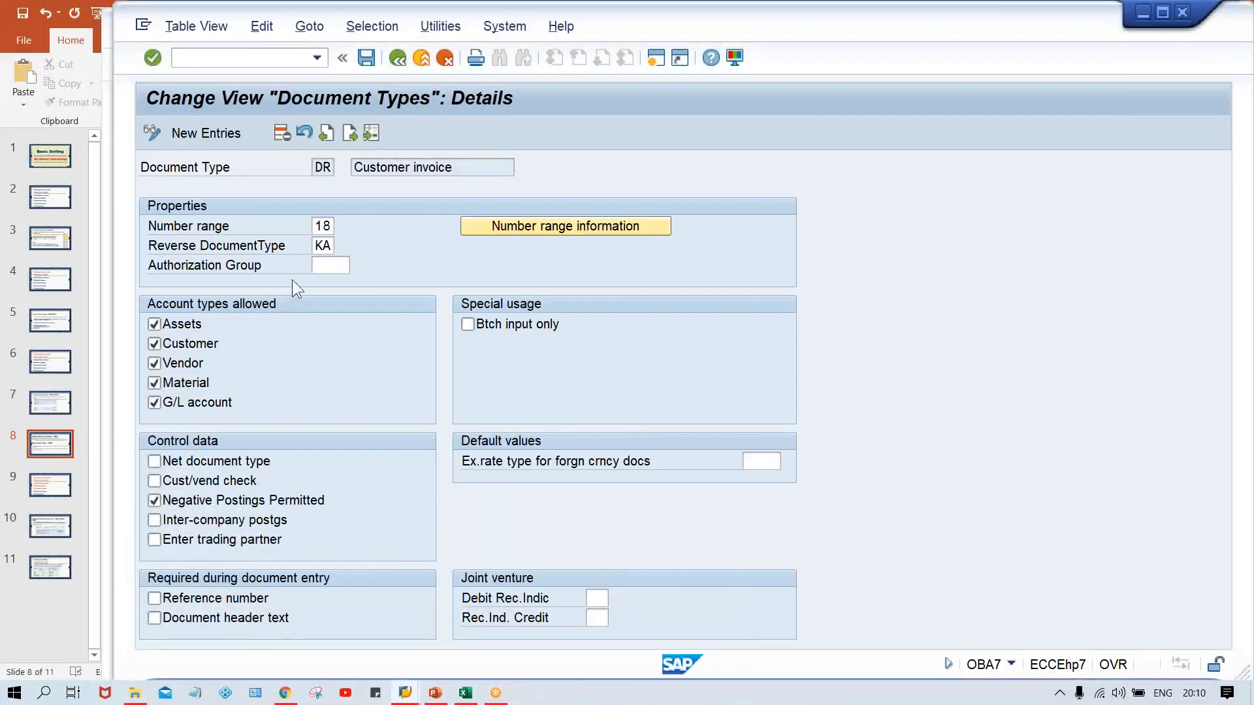
left_click(315, 225)
left_click_drag(314, 225, 364, 222)
type("01")
key("ctrl+s")
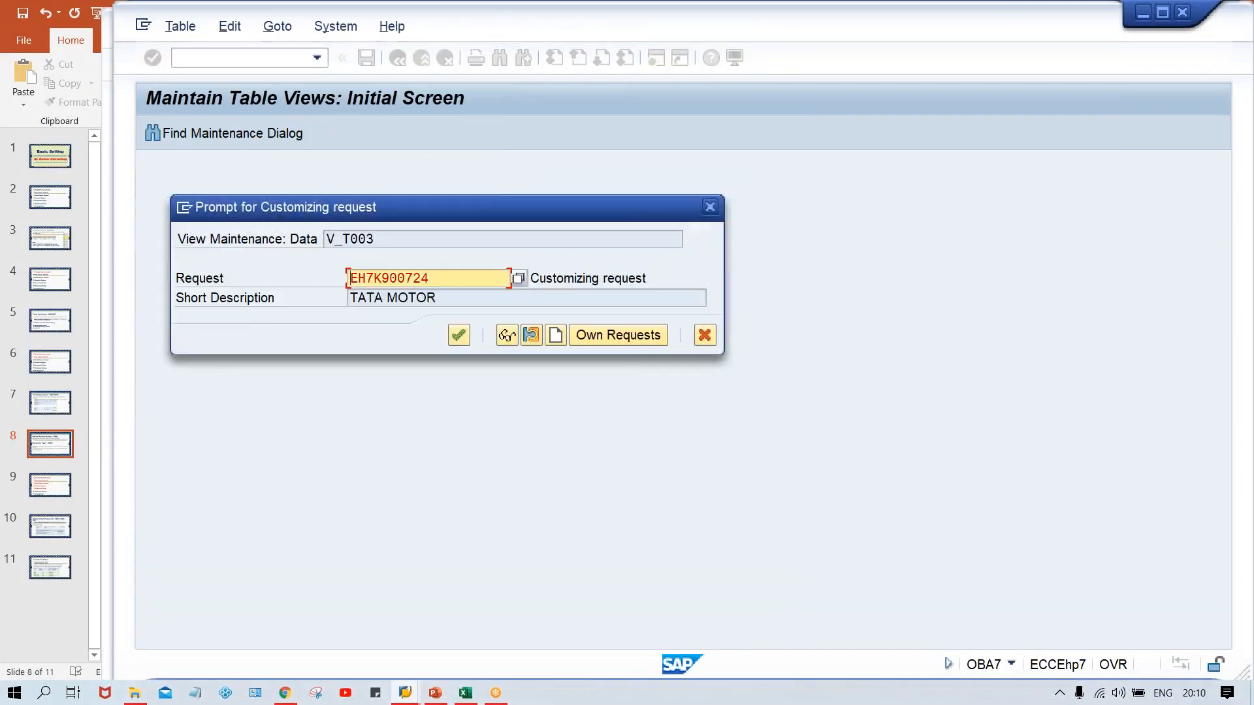
key("Return")
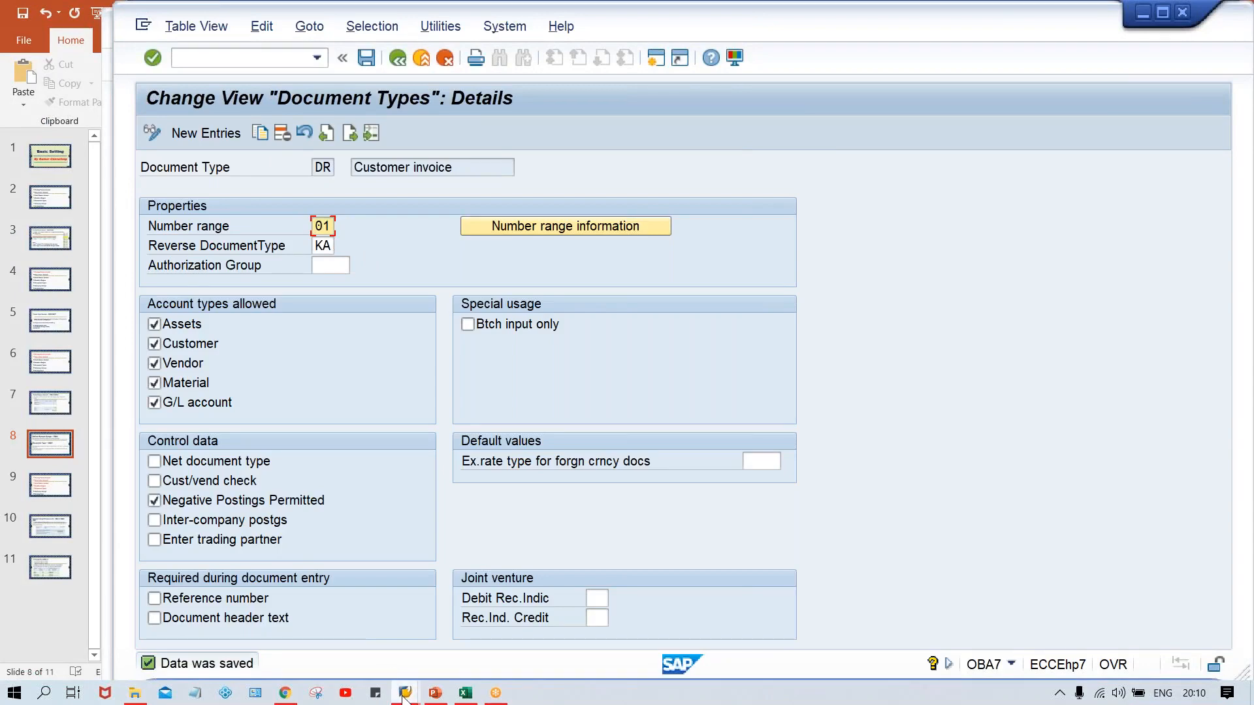
- Check the document type in the customer invoice header against the number range assigned to DR in OBA7
mouse_move(405, 697)
left_click(587, 637)
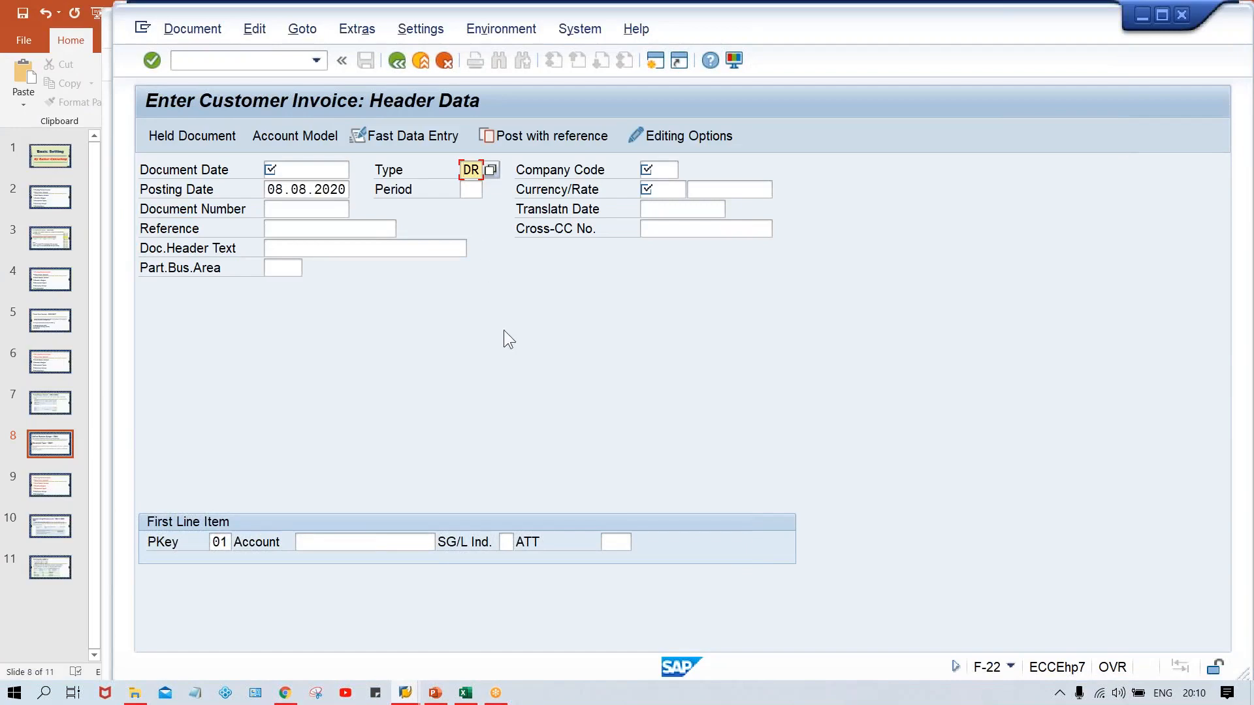
left_click(407, 694)
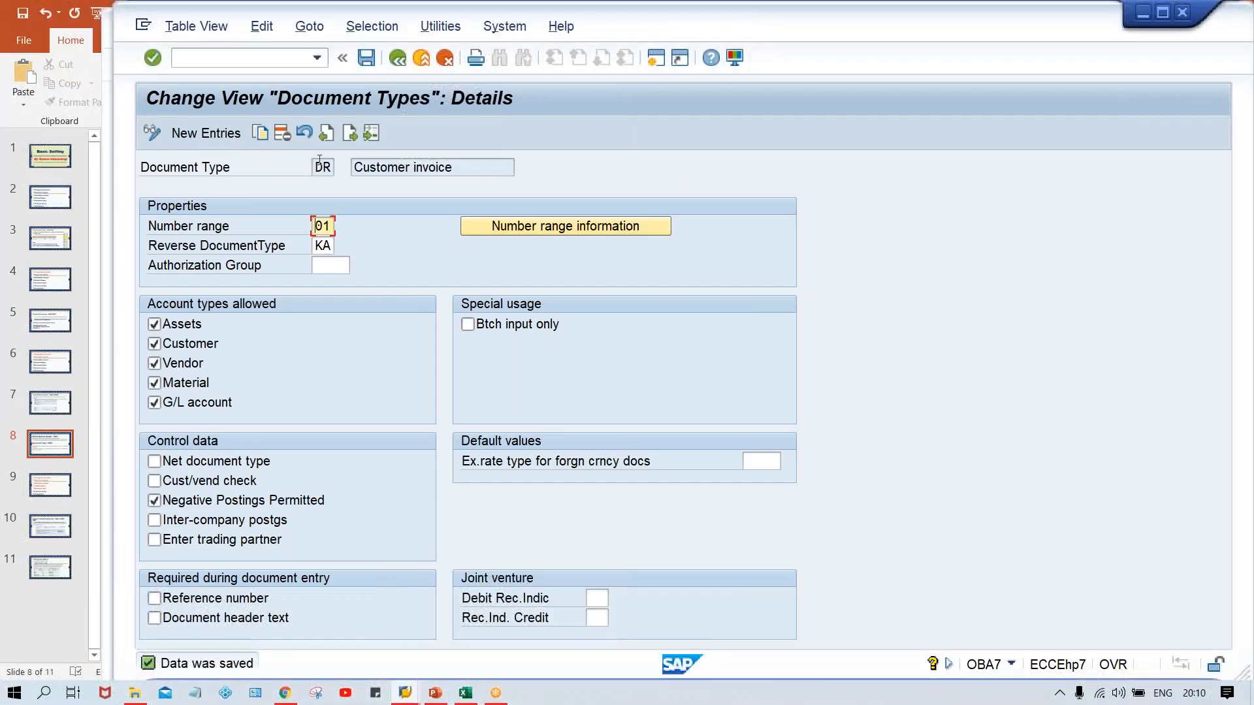
left_click_drag(316, 226, 342, 226)
left_click(315, 225)
- Open the number range intervals of company code TM00 for change from the DR document type's number range information
left_click(605, 225)
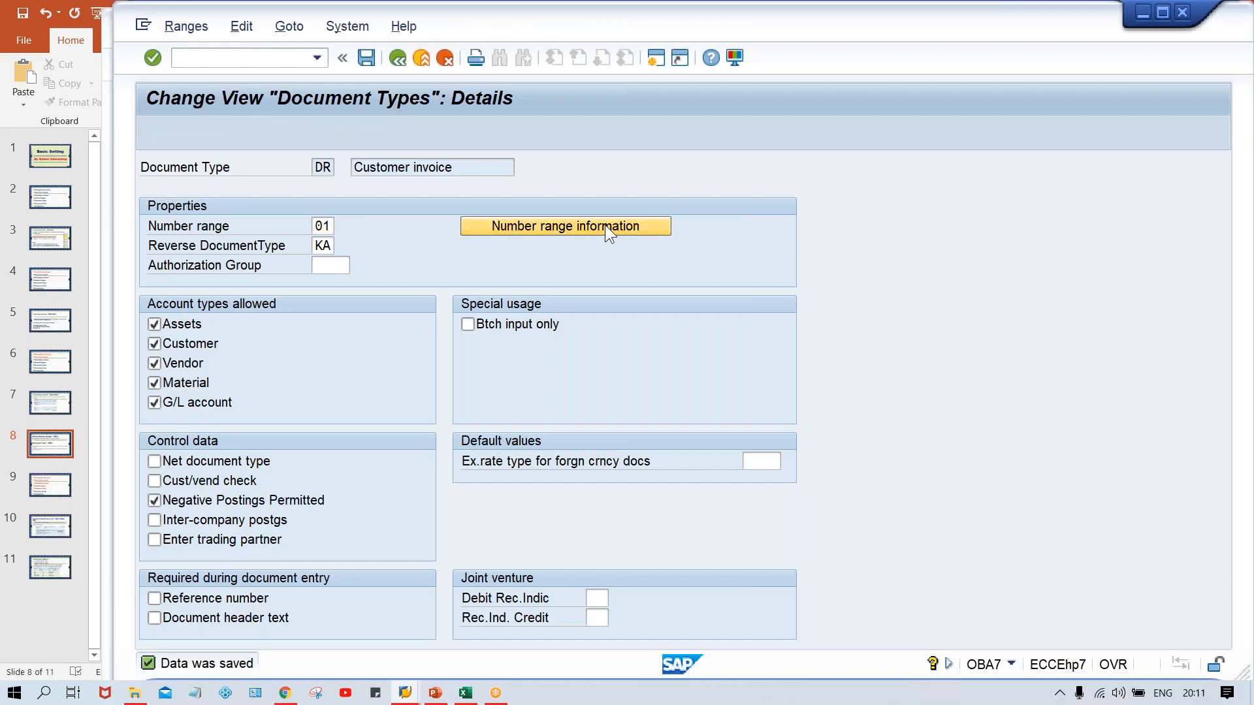
key("Down")
key("Return")
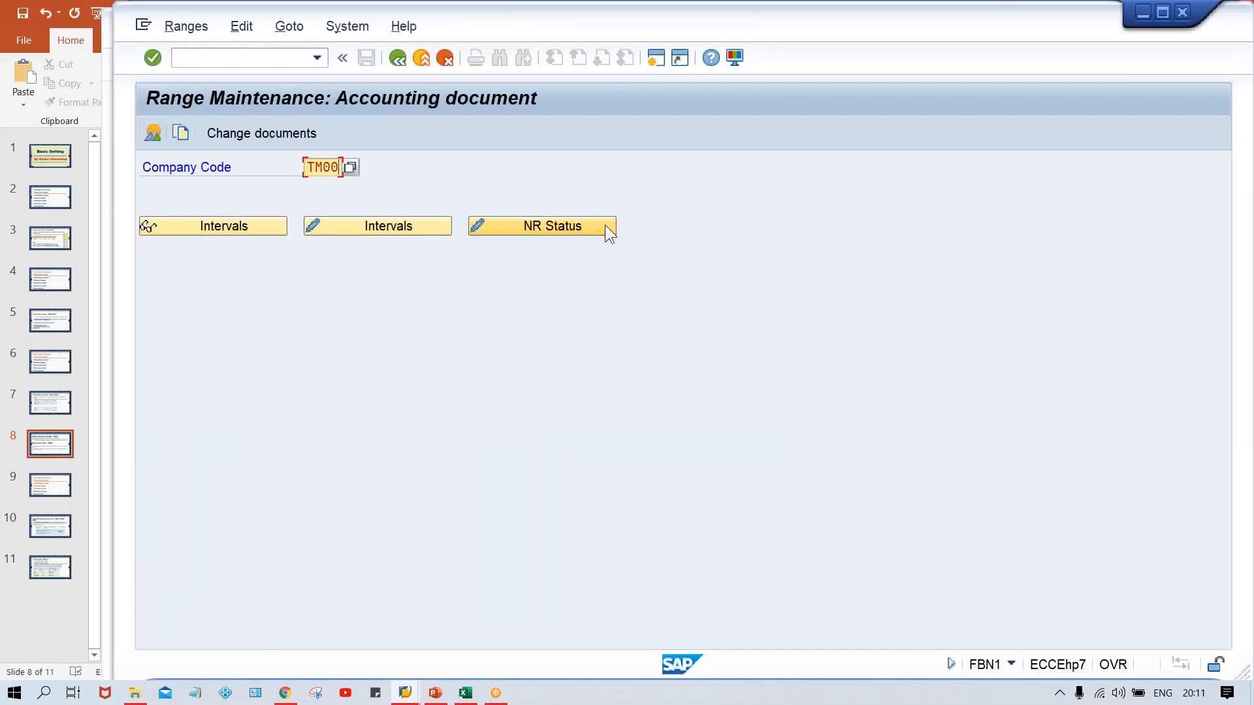
left_click(409, 225)
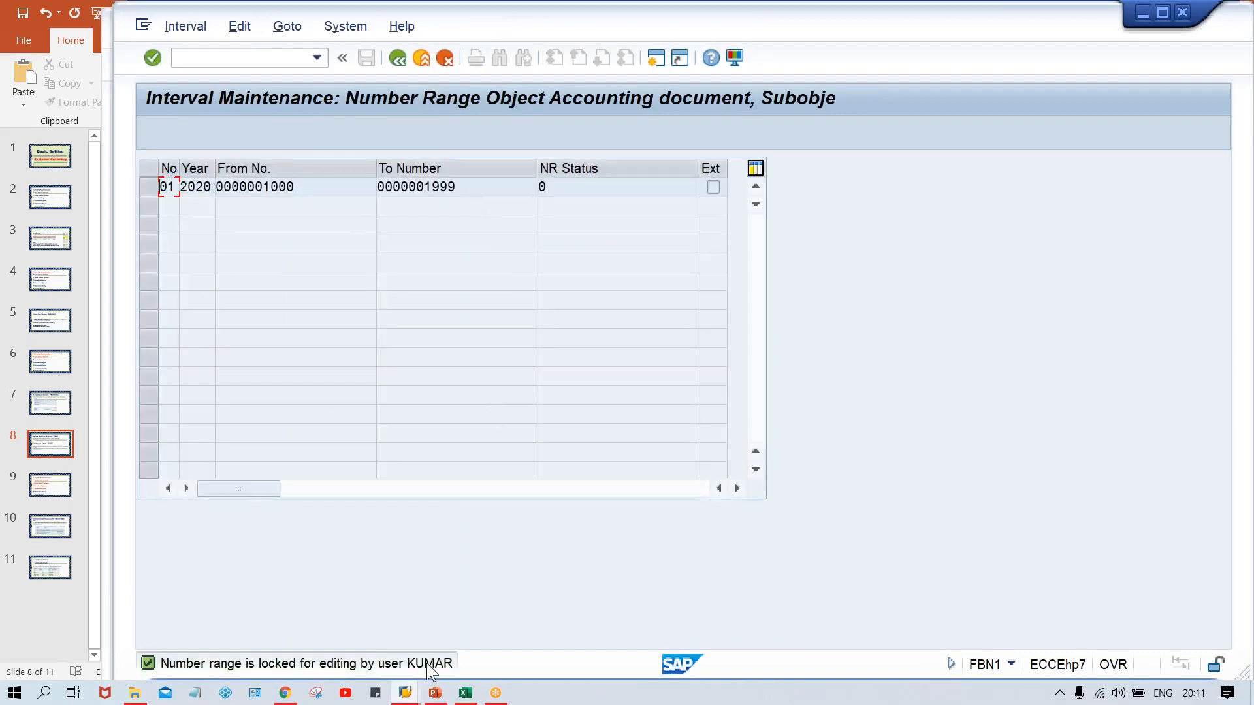
- Switch to the original FBN1 interval session, close the Performance Assistant message and check the start number of interval 01
mouse_move(405, 691)
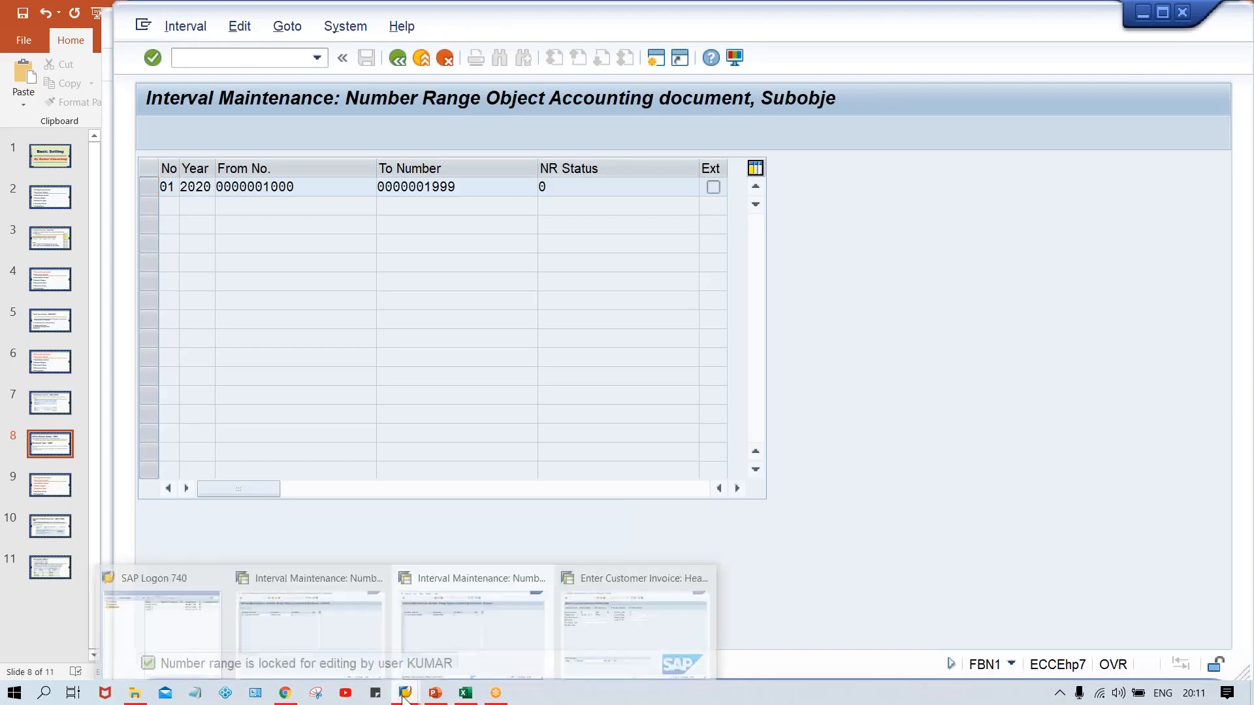
left_click(264, 624)
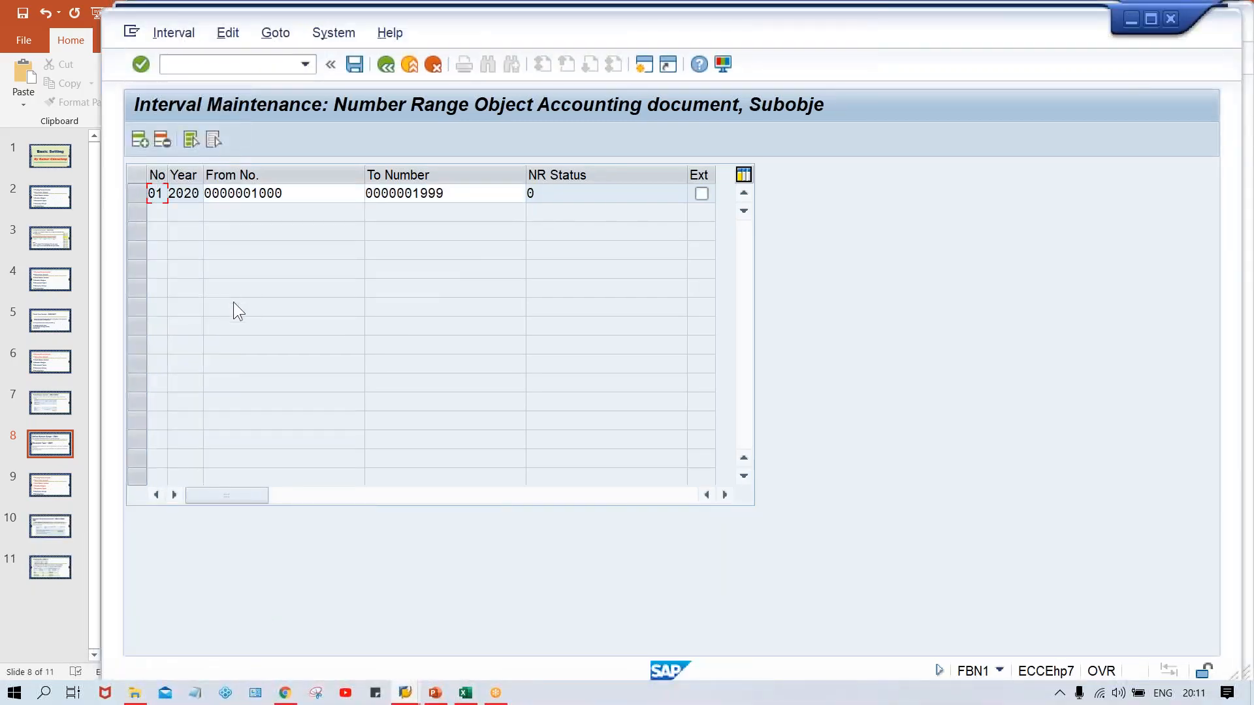
mouse_move(403, 696)
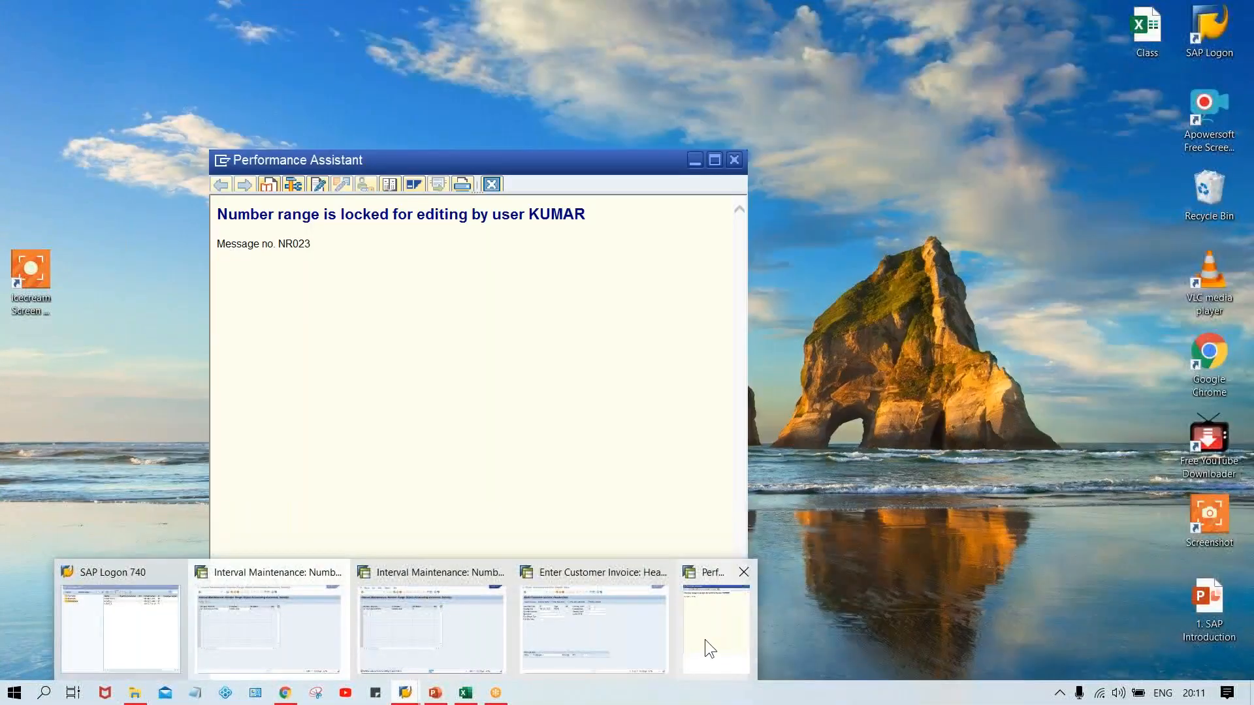
left_click(704, 640)
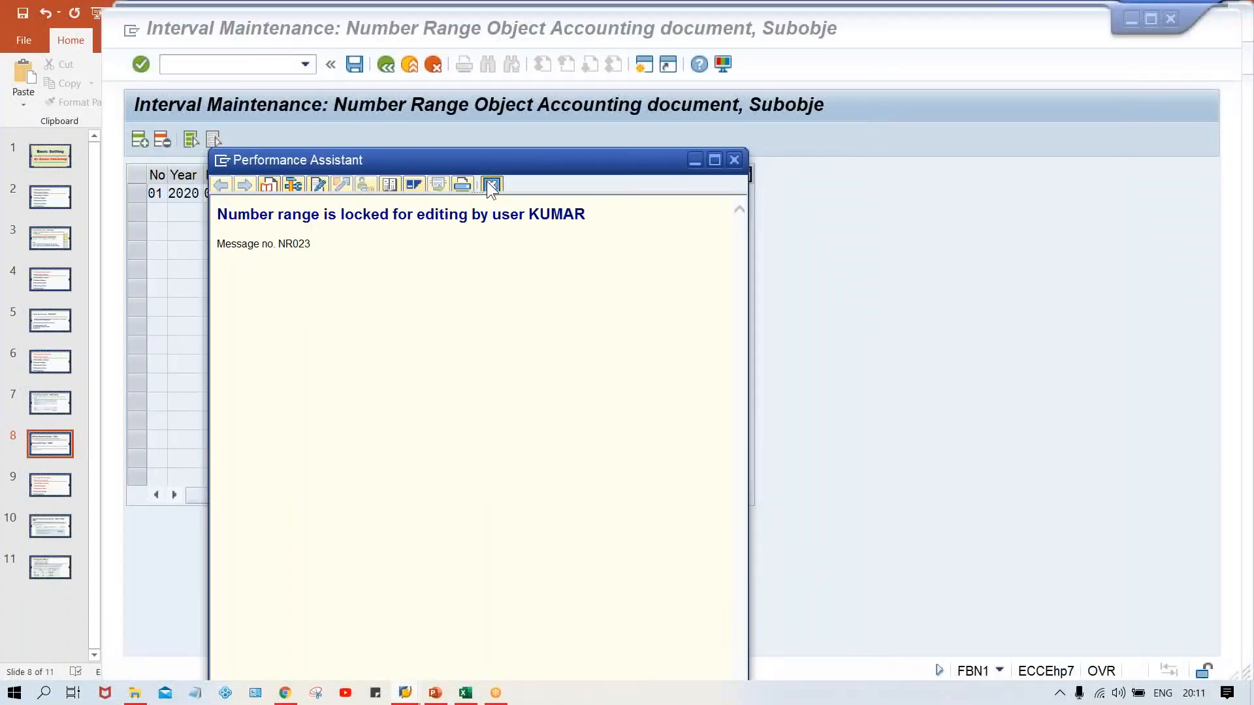
left_click(492, 184)
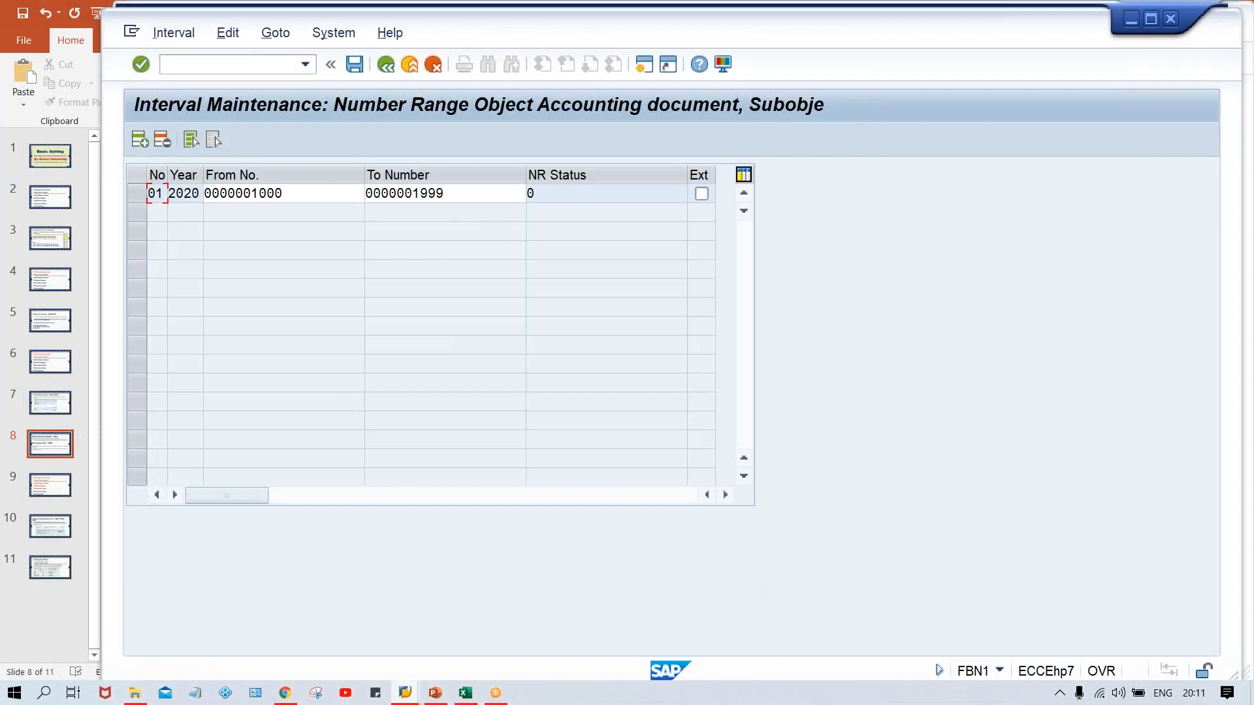
left_click(302, 194)
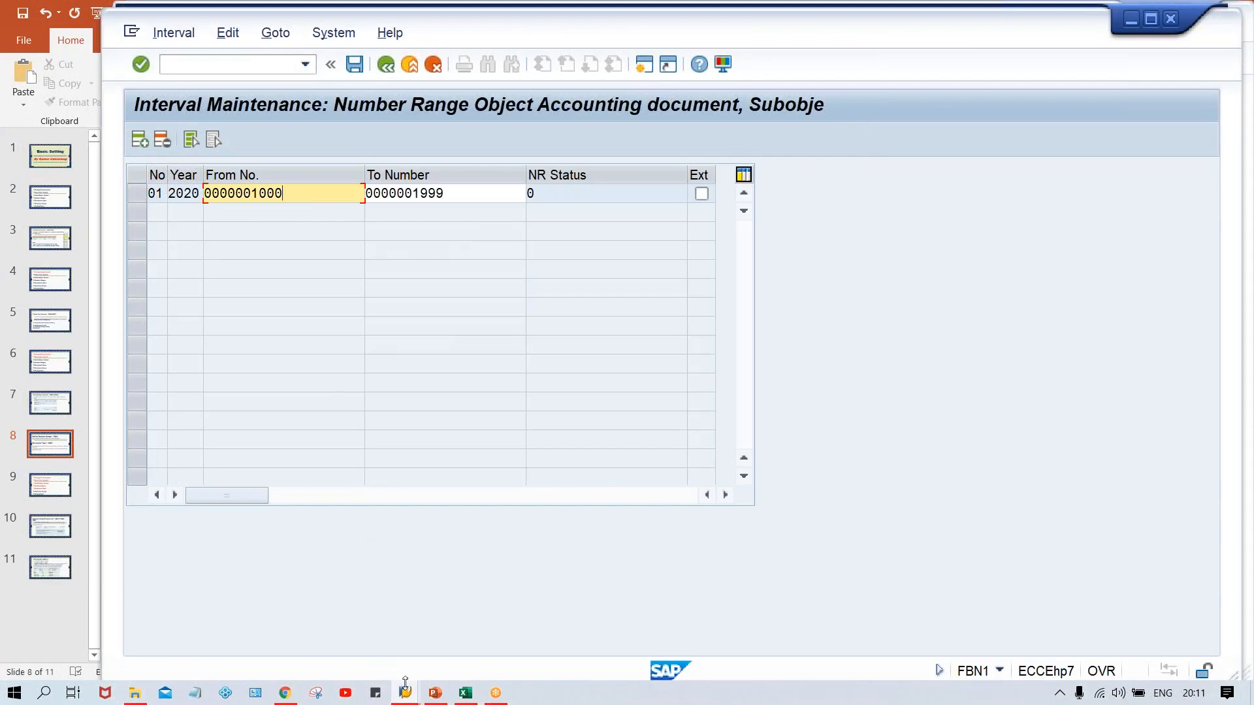
- Review the customer invoice header's document type, and return from the second interval maintenance session to the DR document type details
mouse_move(405, 691)
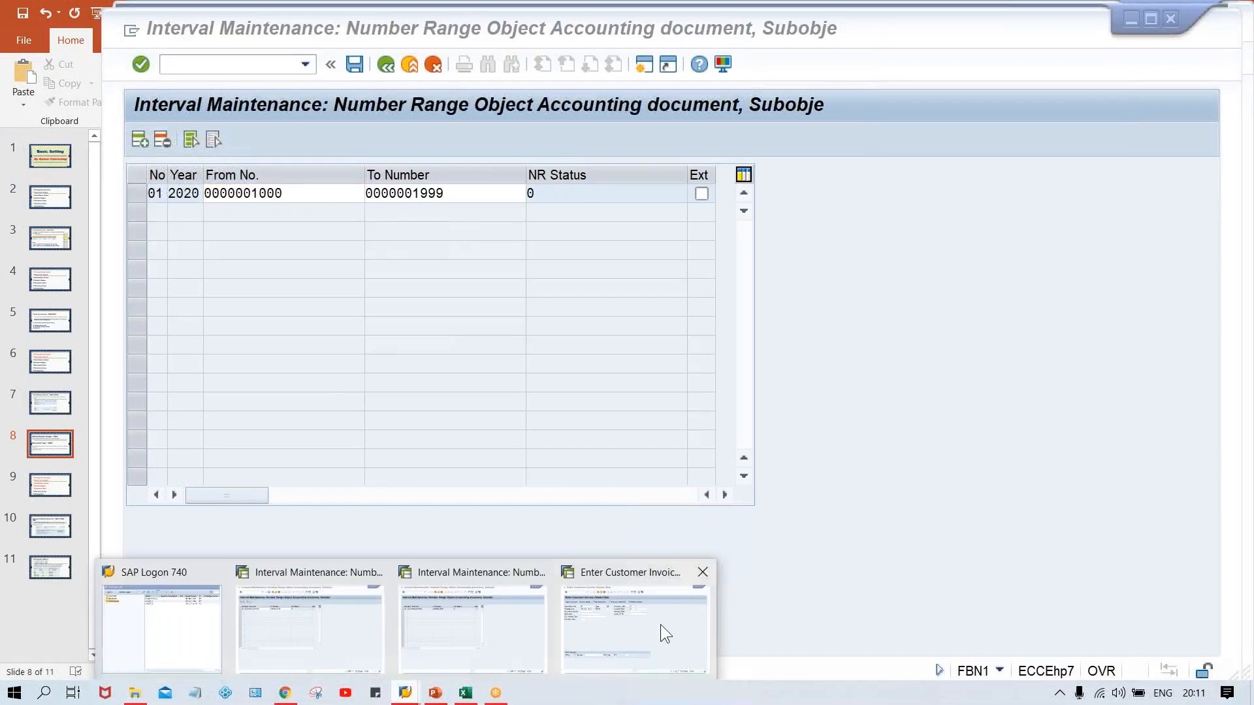
left_click(660, 624)
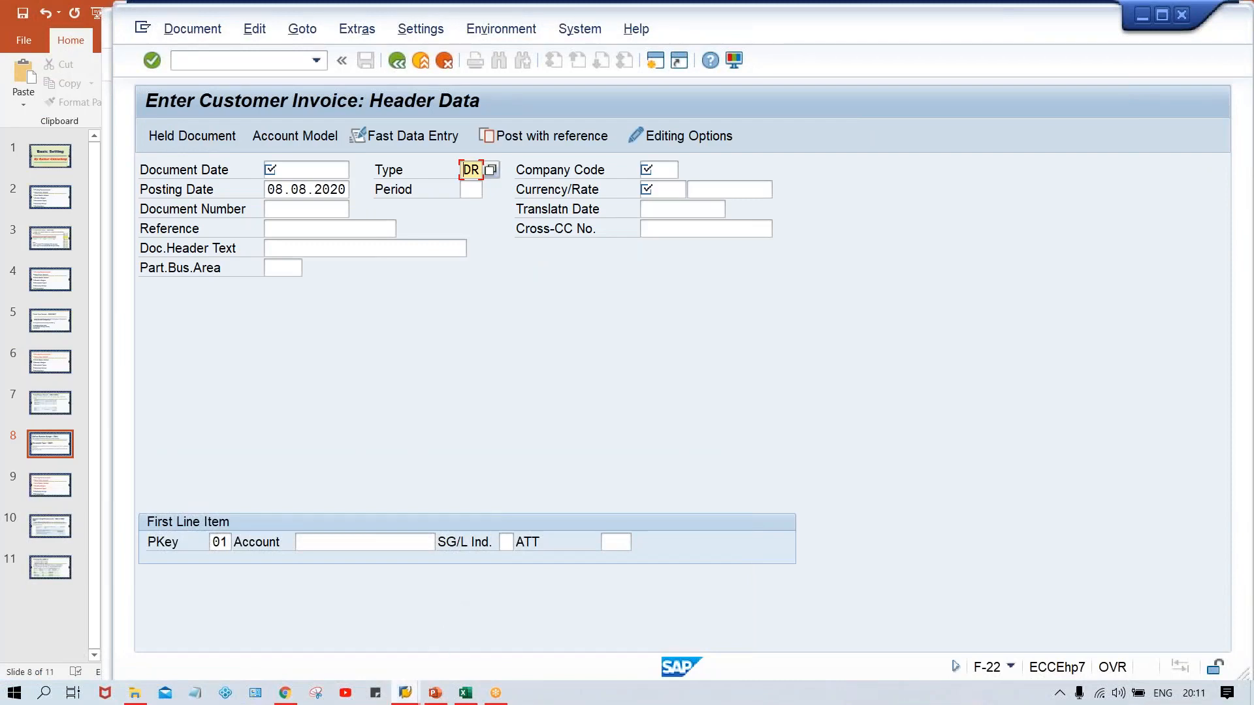
mouse_move(405, 692)
left_click(465, 660)
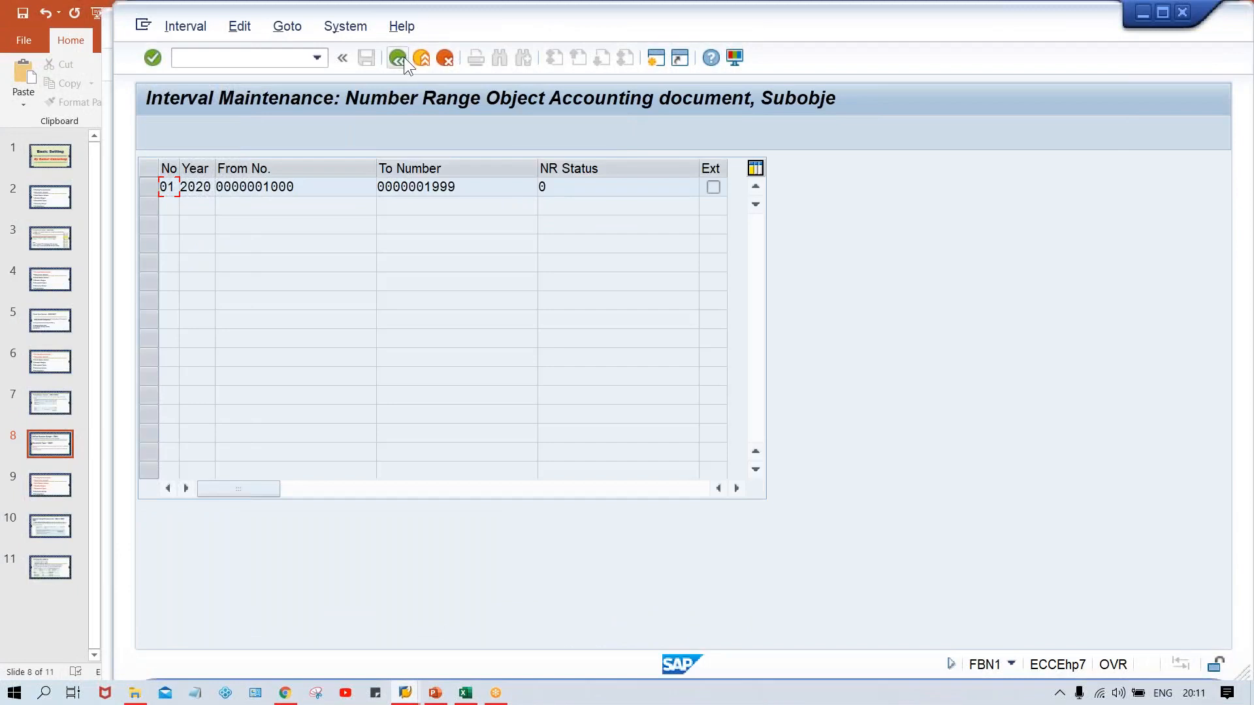
left_click(402, 57)
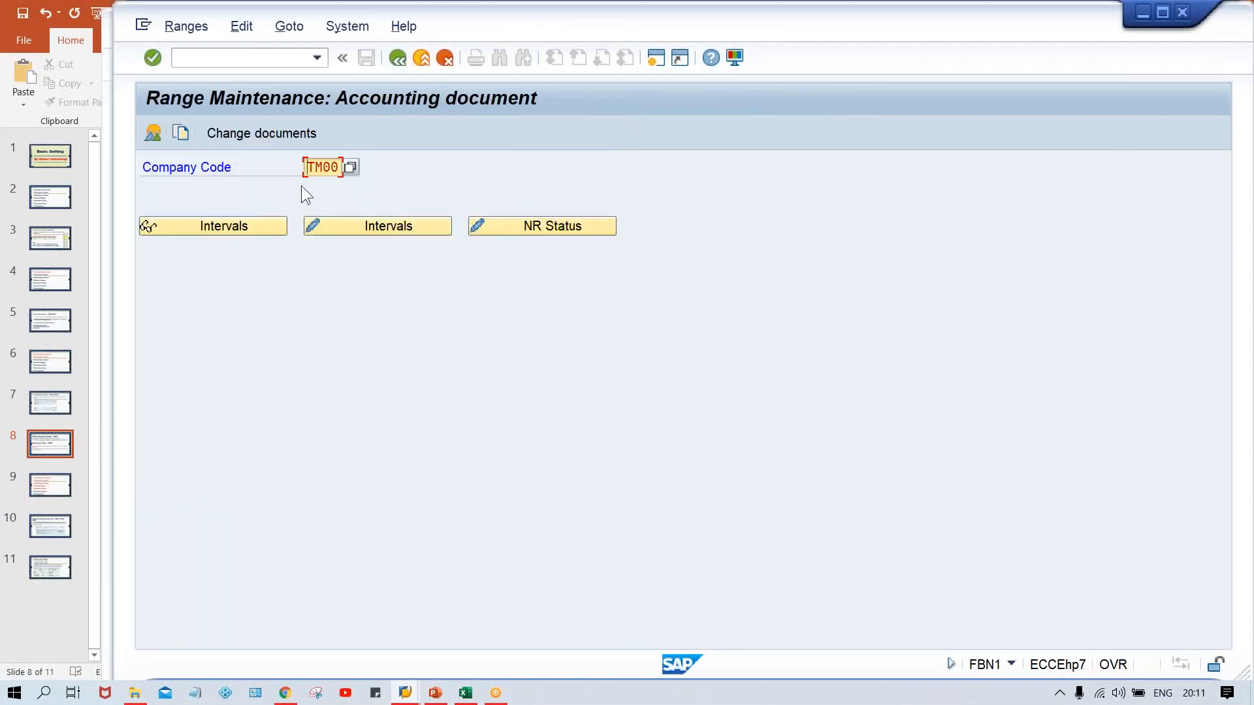
left_click(397, 56)
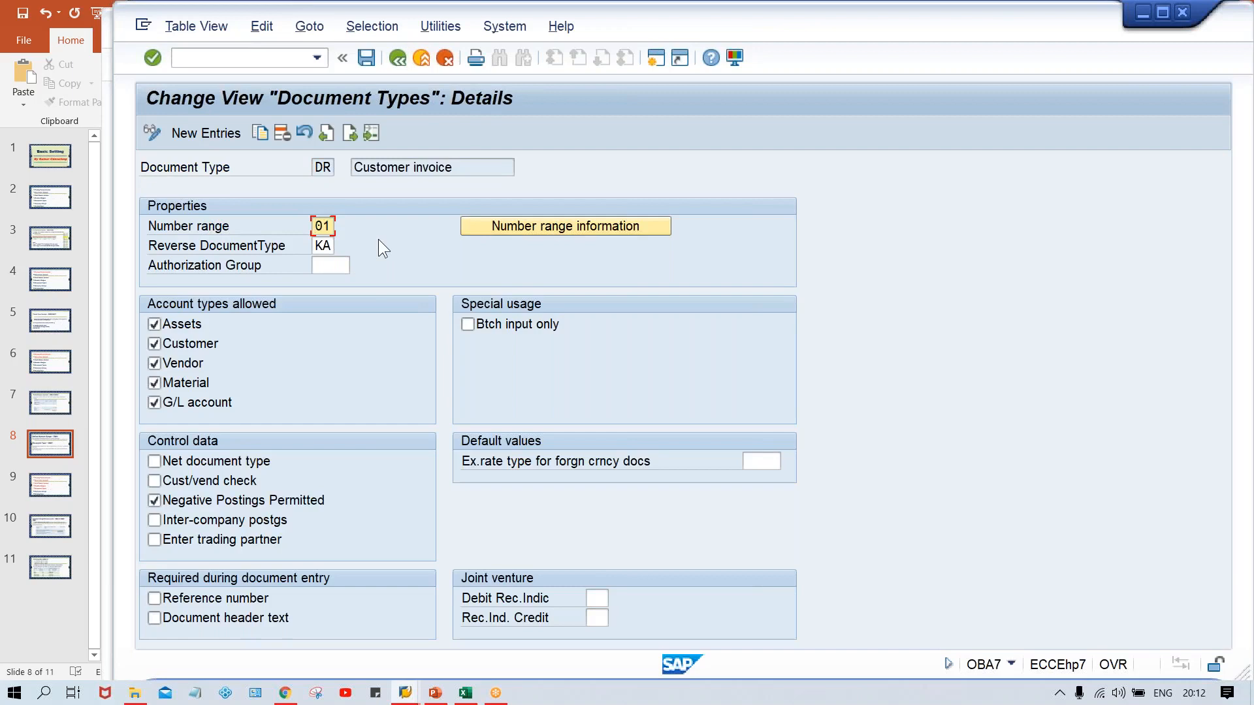
- Return to the original FBN1 session and examine the start and end numbers of interval 01
left_click(418, 694)
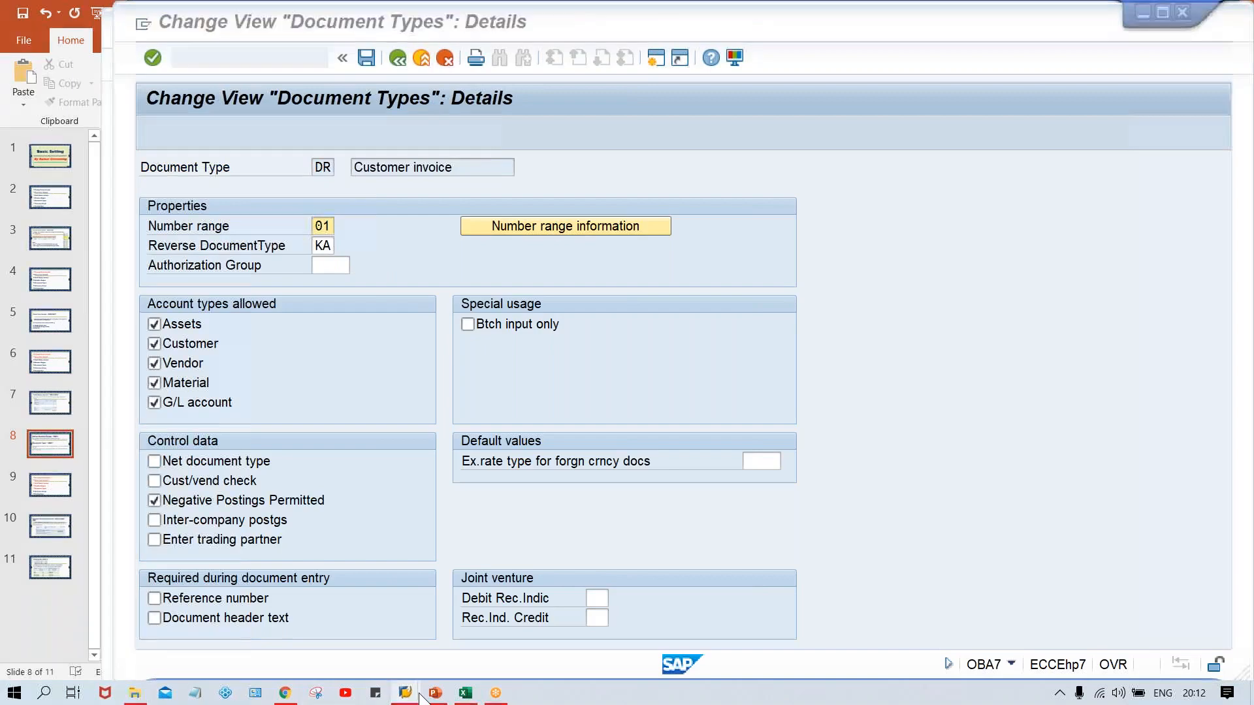
left_click(312, 611)
left_click(292, 194)
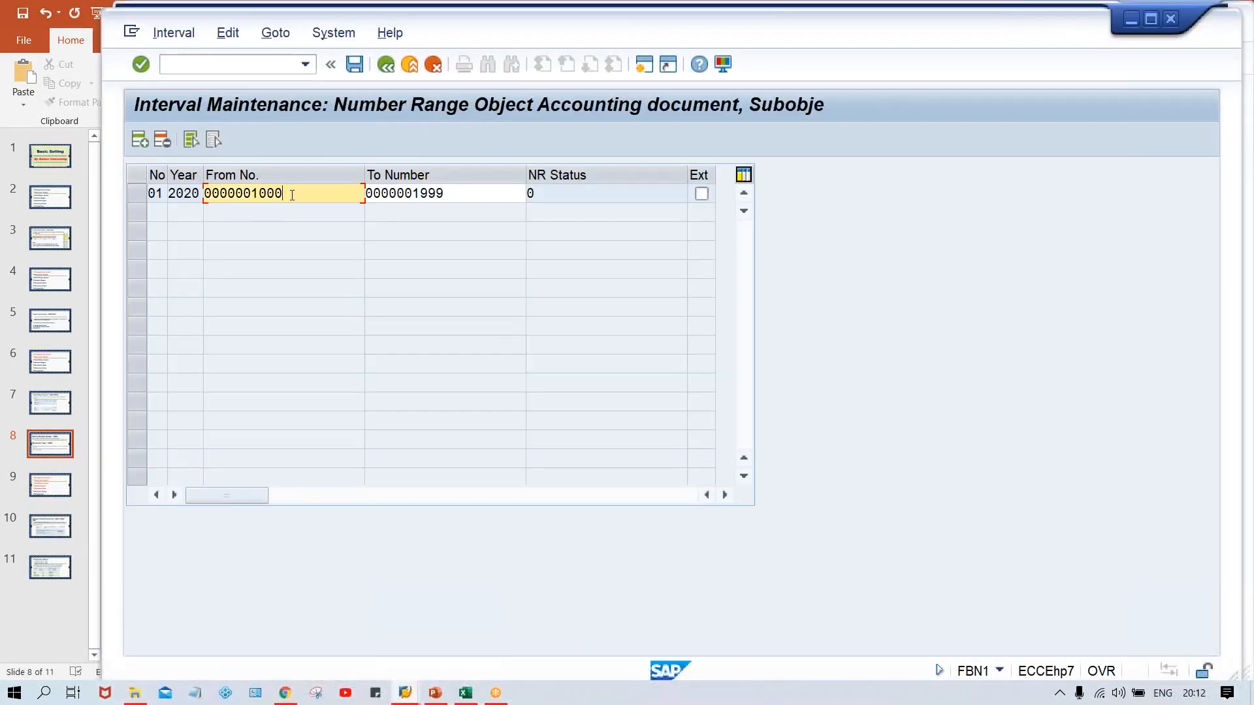
left_click(469, 194)
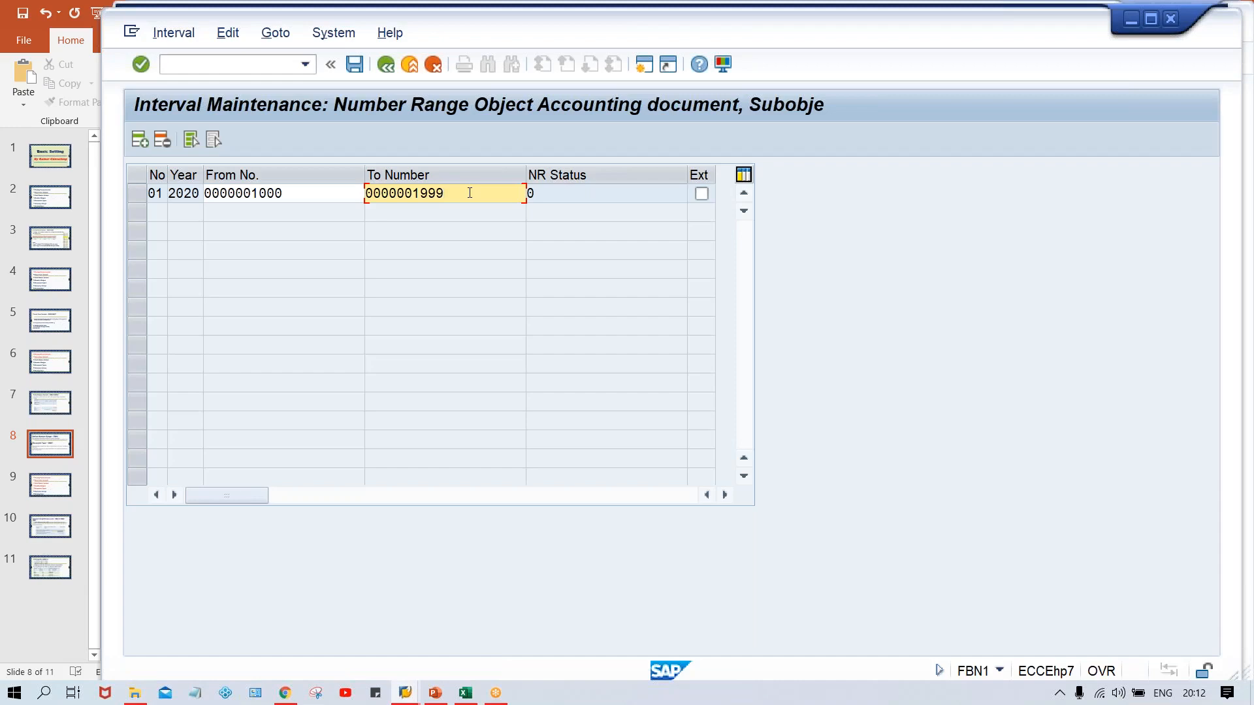
- Check the number range status and start number of interval 01
left_click(576, 196)
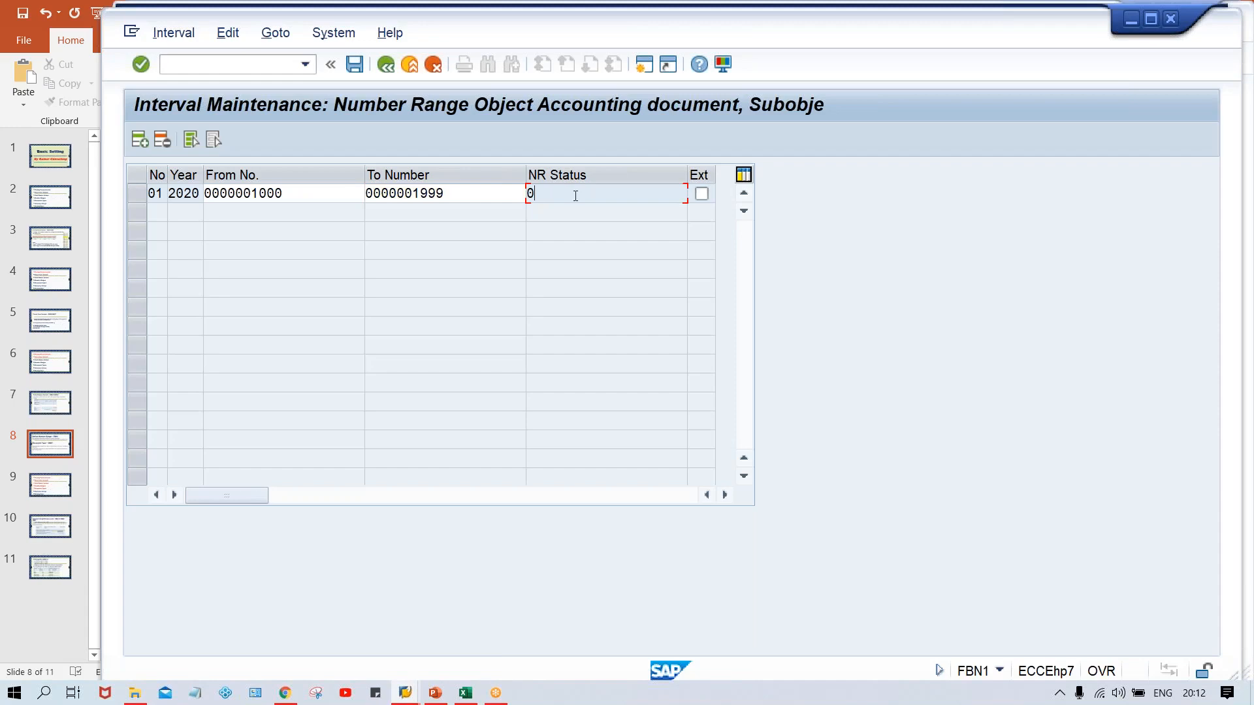
left_click(320, 189)
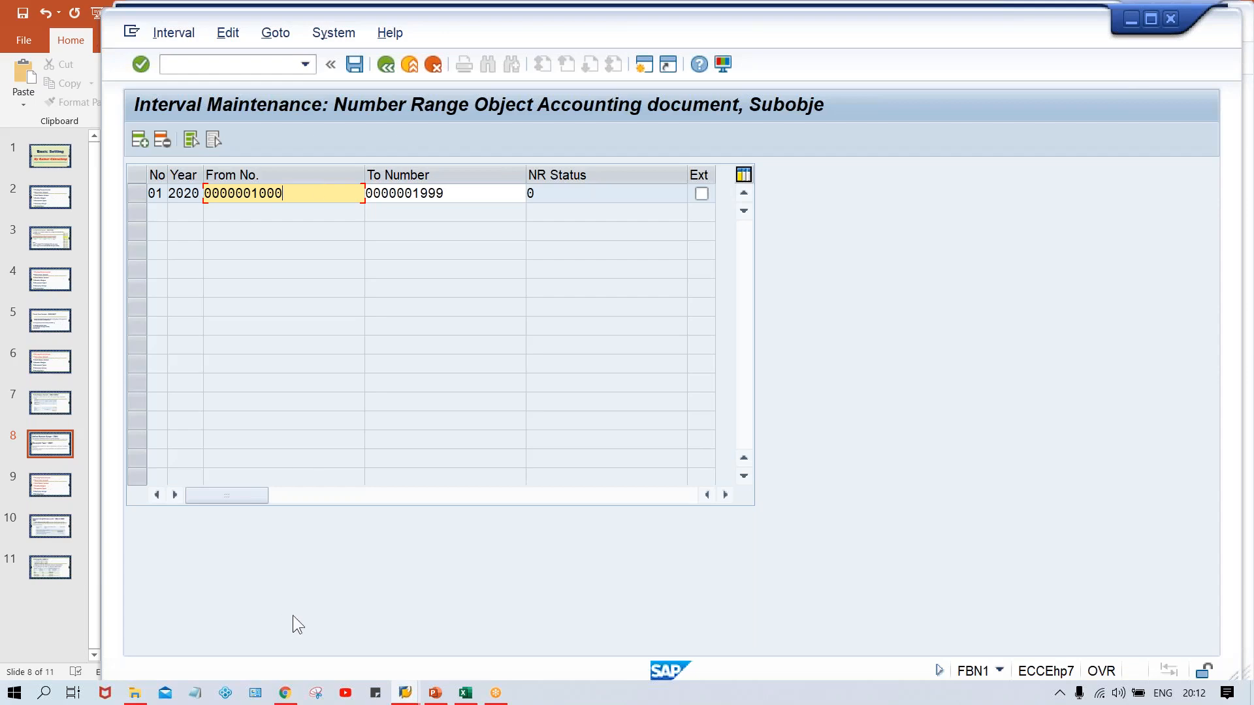
- Switch to the customer invoice session and open vendor invoice entry with transaction F-43
mouse_move(405, 696)
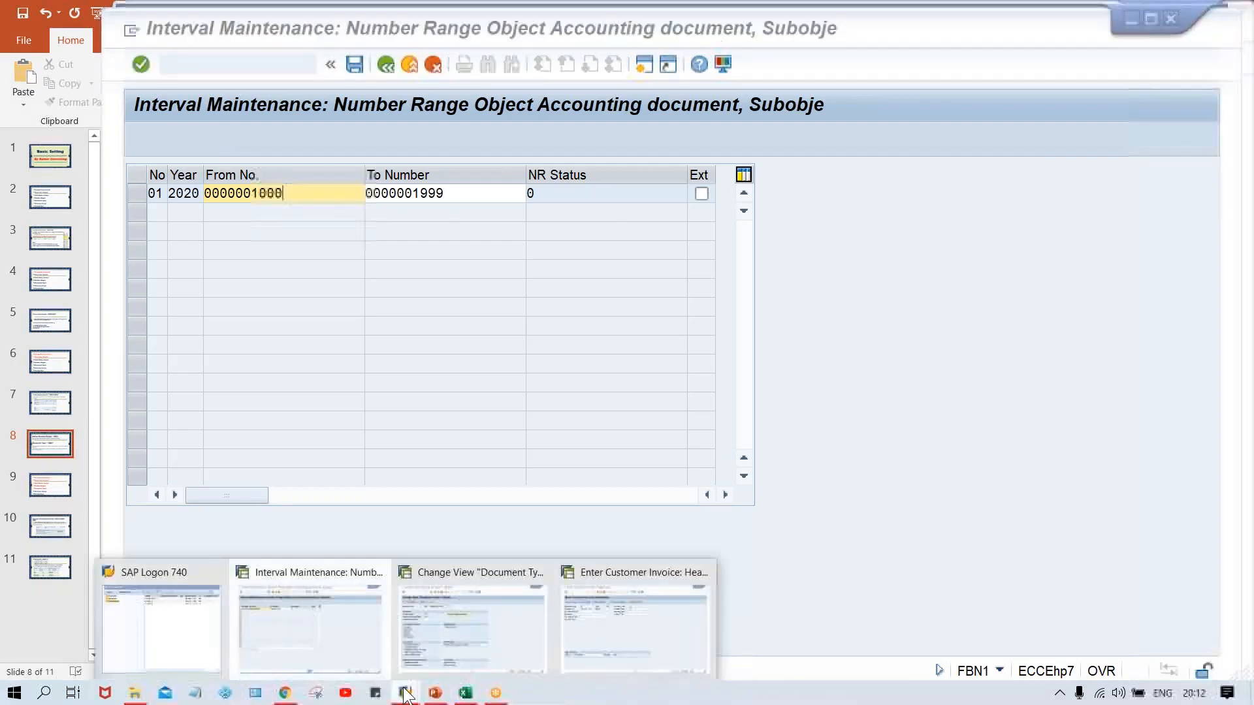
left_click(606, 643)
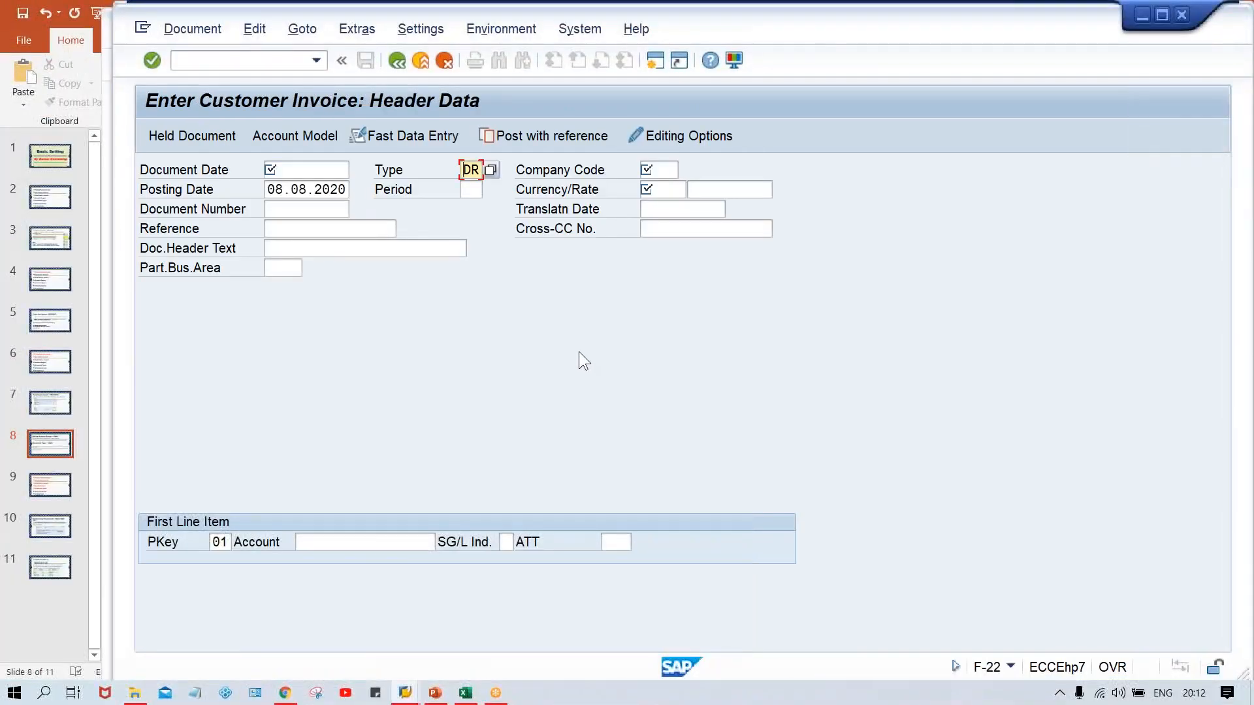
left_click(278, 64)
type("/NF-43")
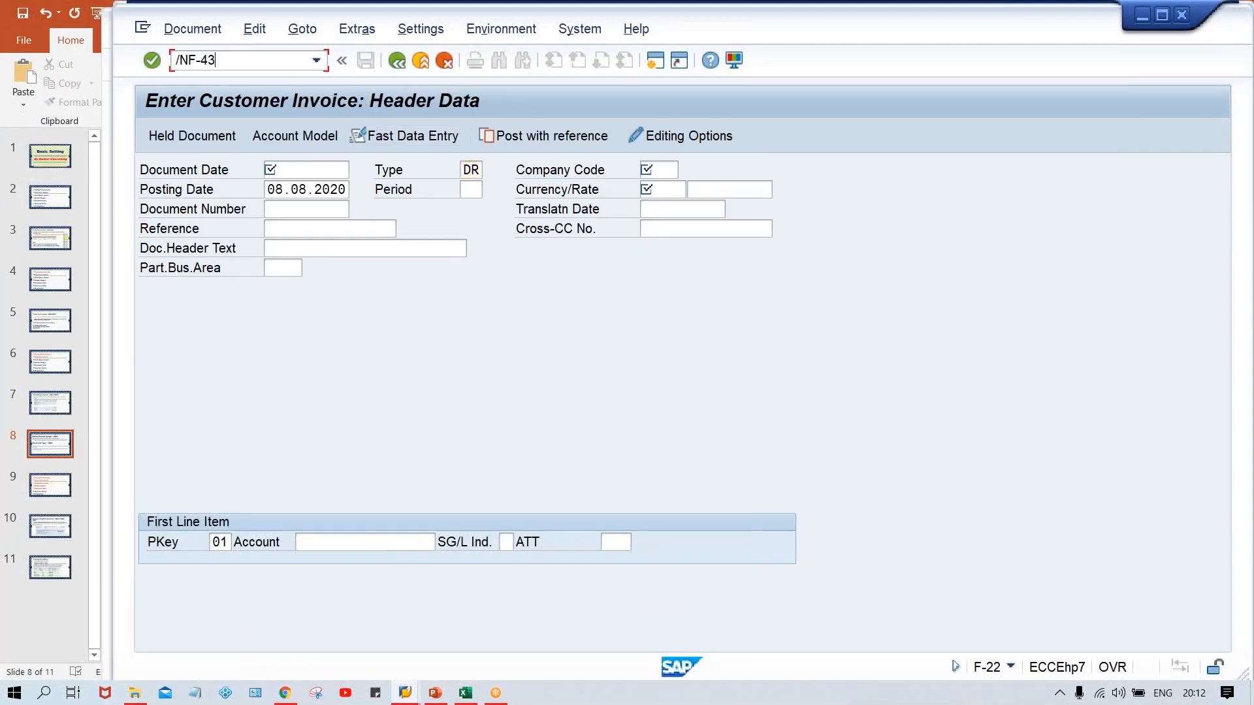
key("Return")
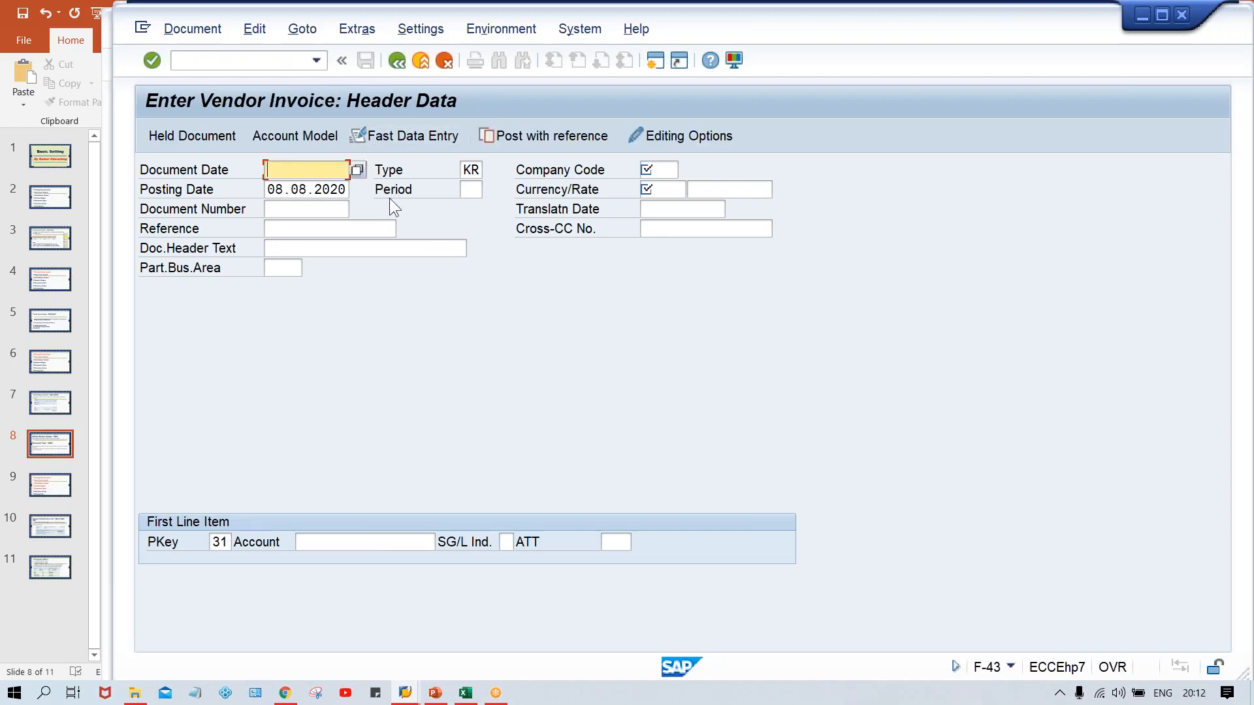
- Open incoming payment posting with transaction F-28 and check the document type in its header
left_click(268, 60)
type("/NF")
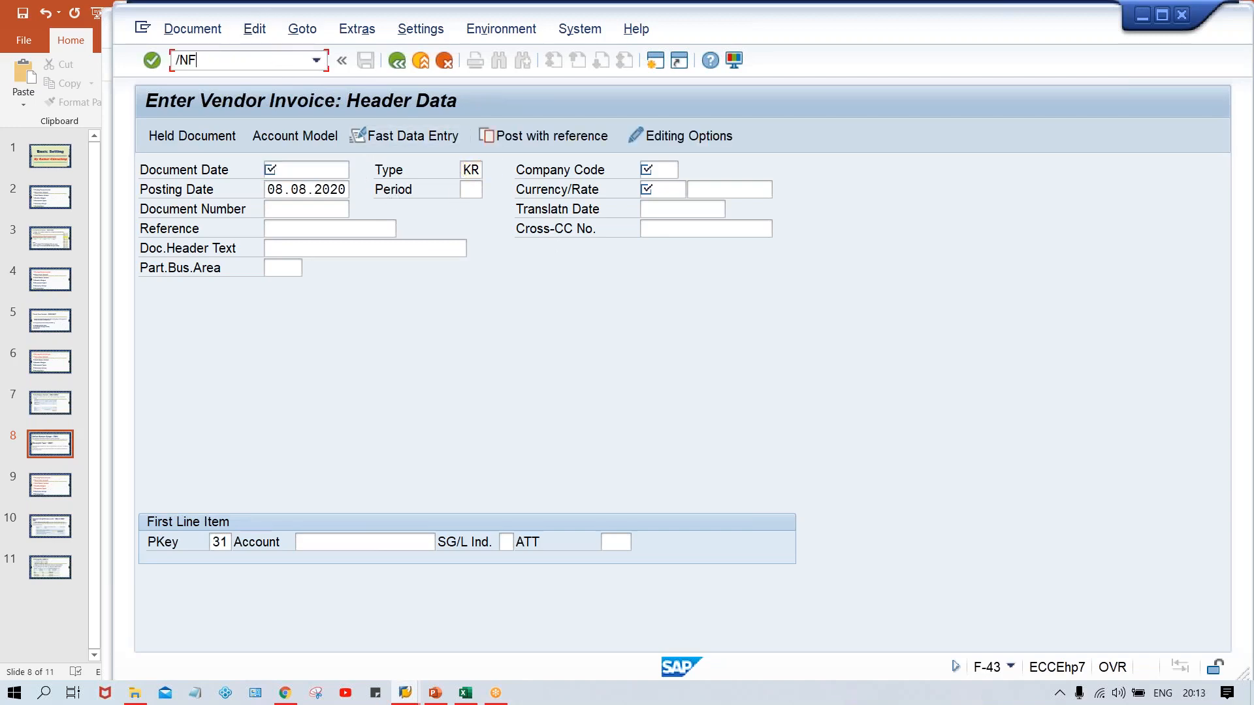
type("-28")
key("Return")
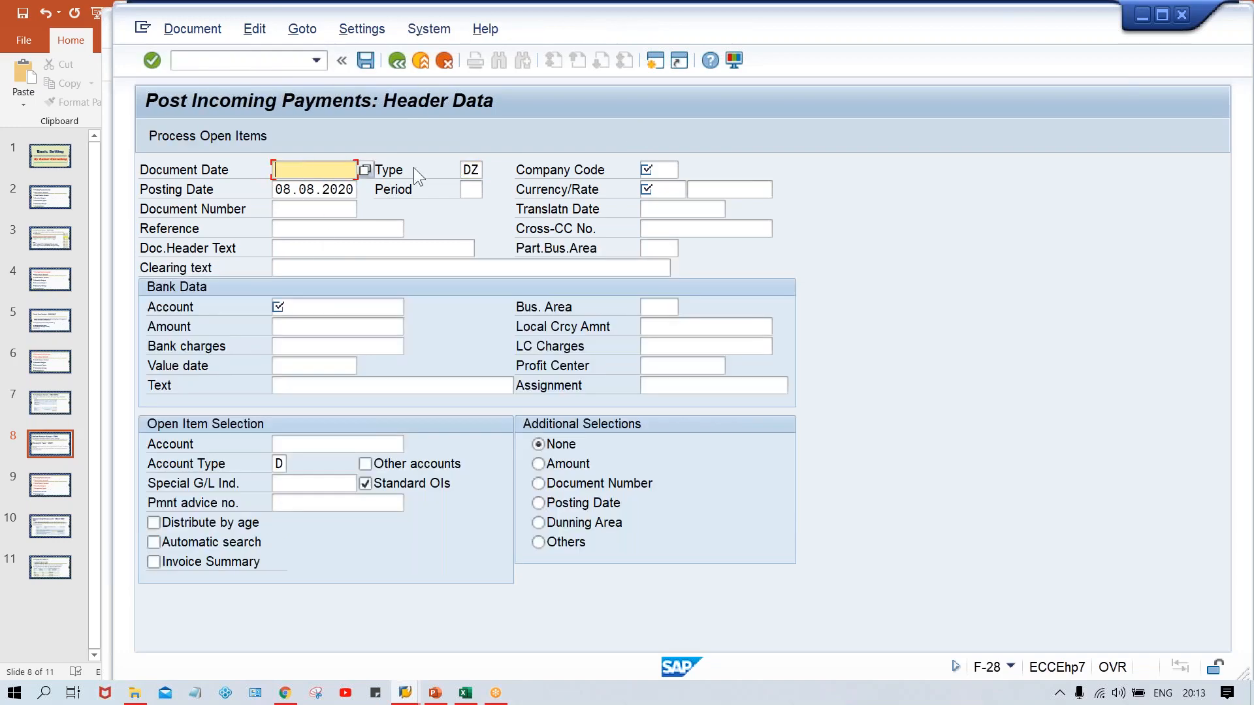
left_click(472, 170)
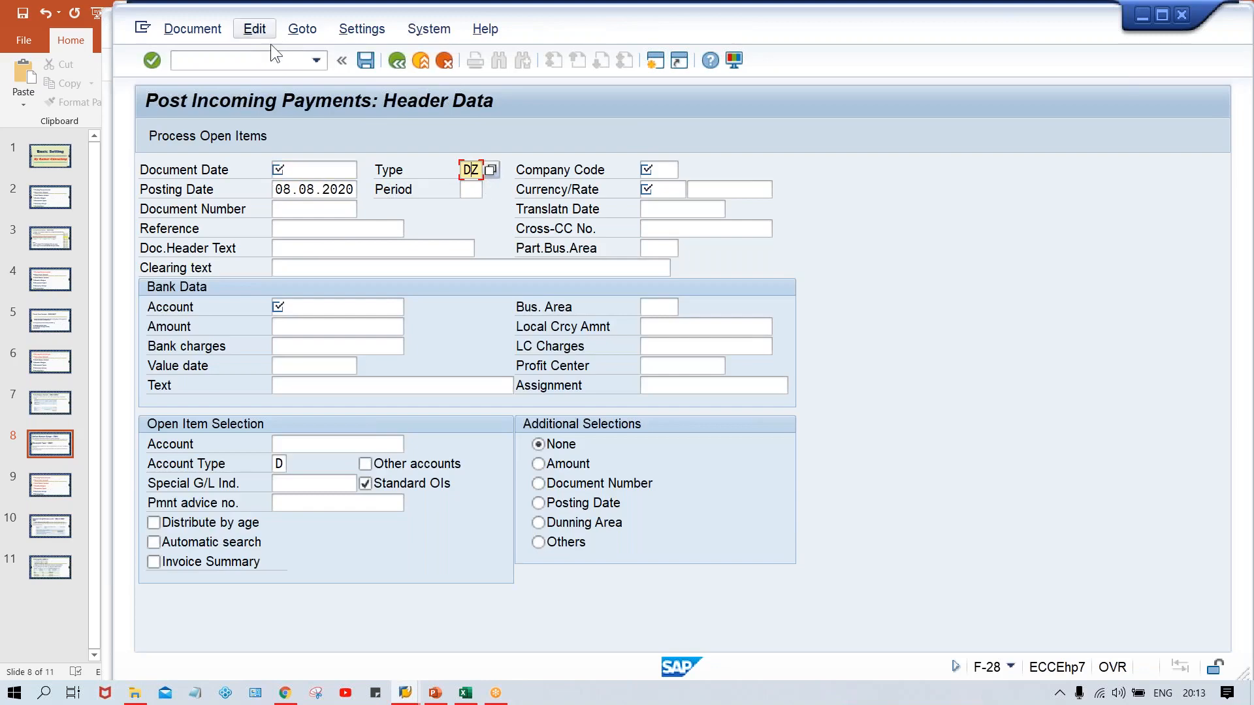
- Open G/L account document entry with transaction FB50
left_click(259, 62)
type("/NFB")
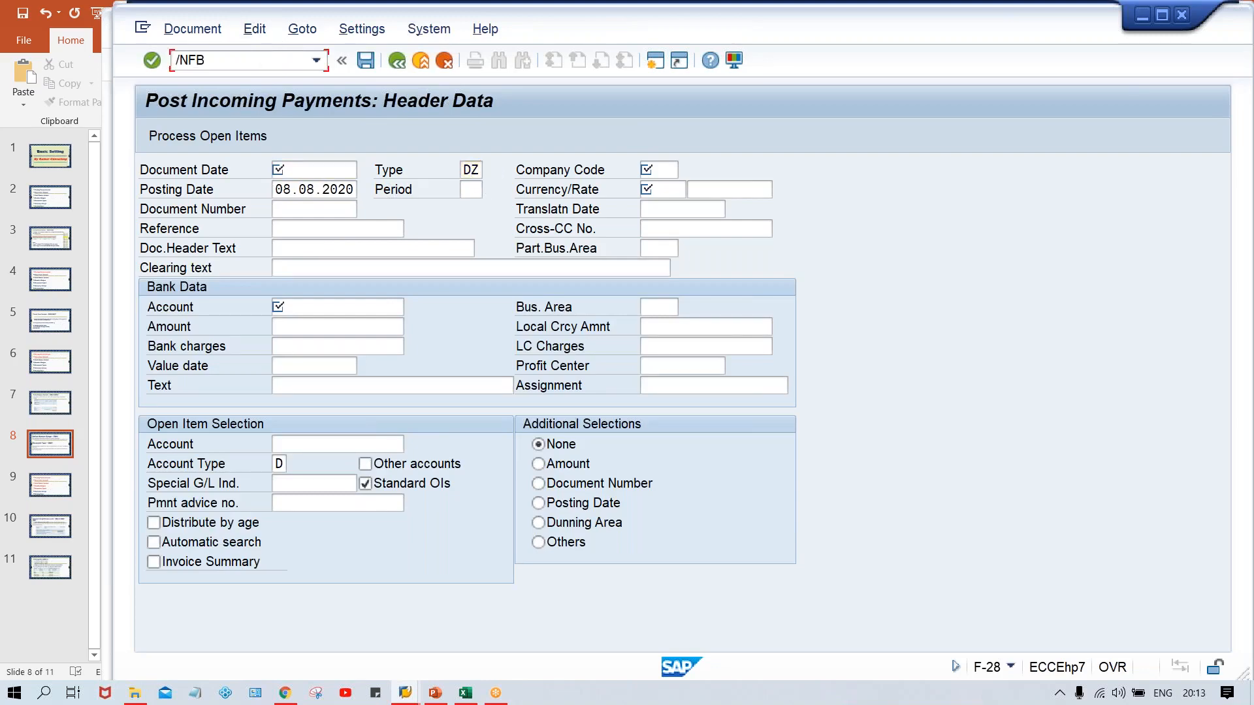
type("50")
key("Return")
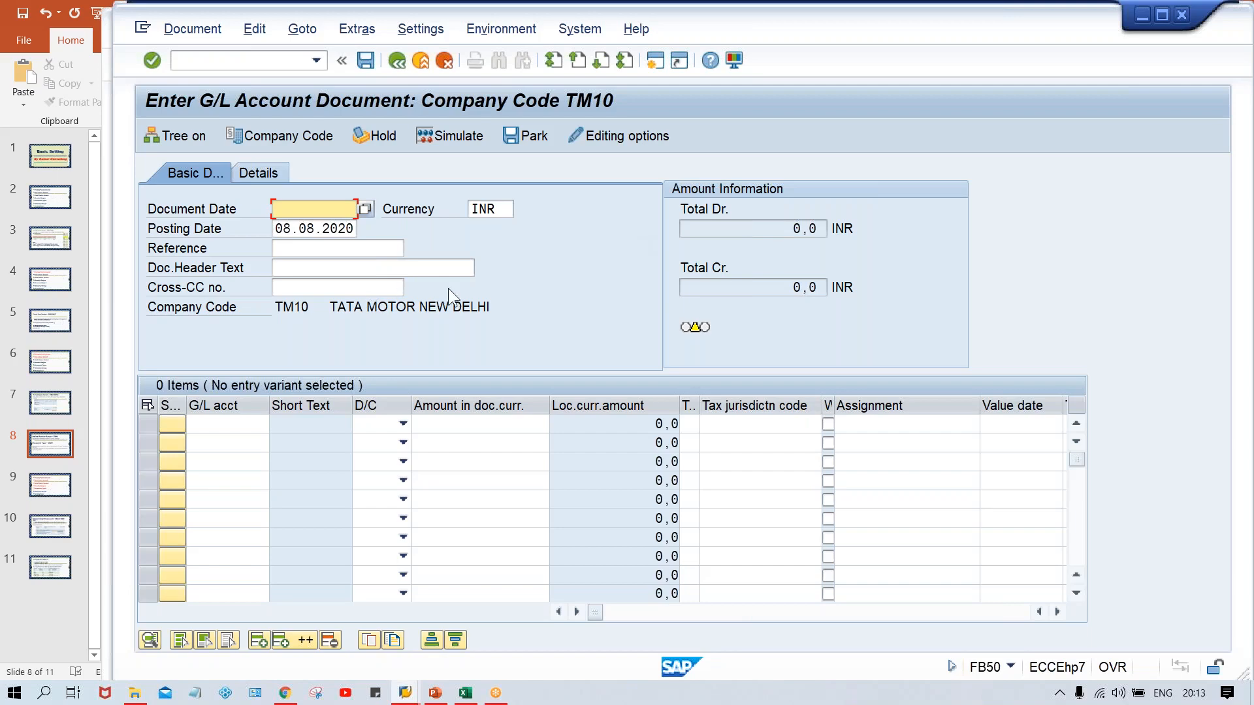
- Save the document type editing option as Display with short name, and check the Document Type field back on the G/L document entry screen
left_click(640, 135)
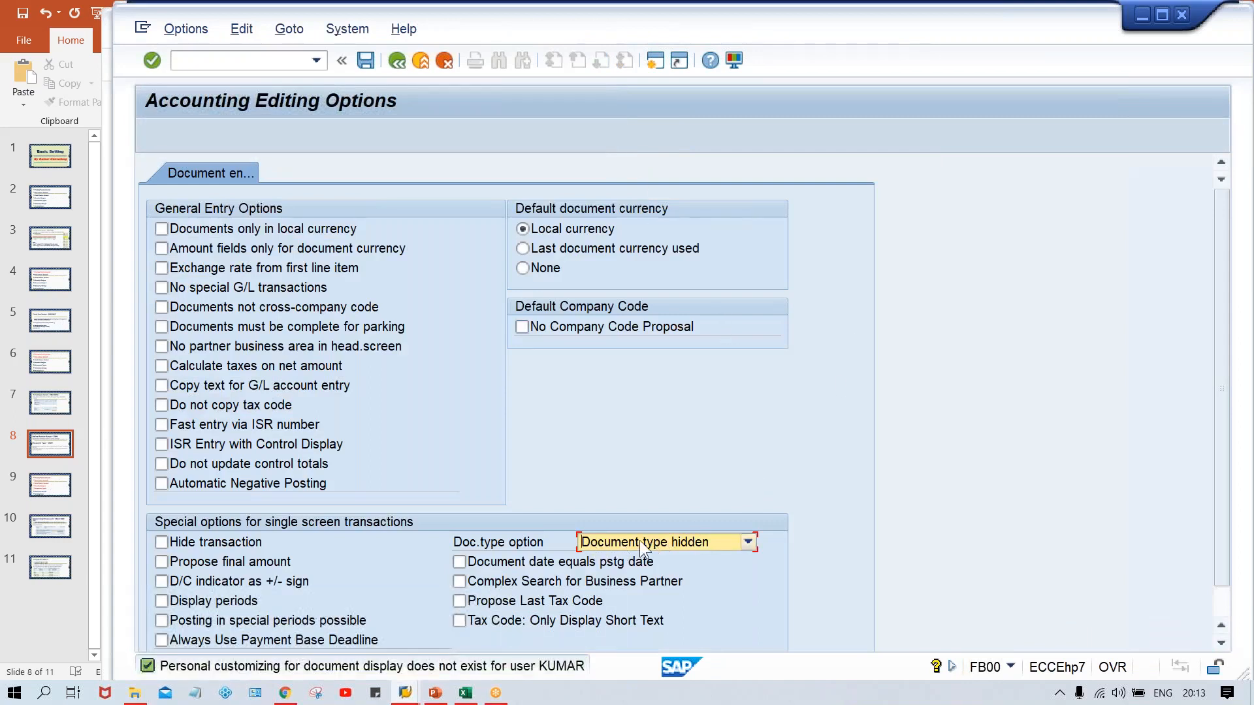
left_click(684, 539)
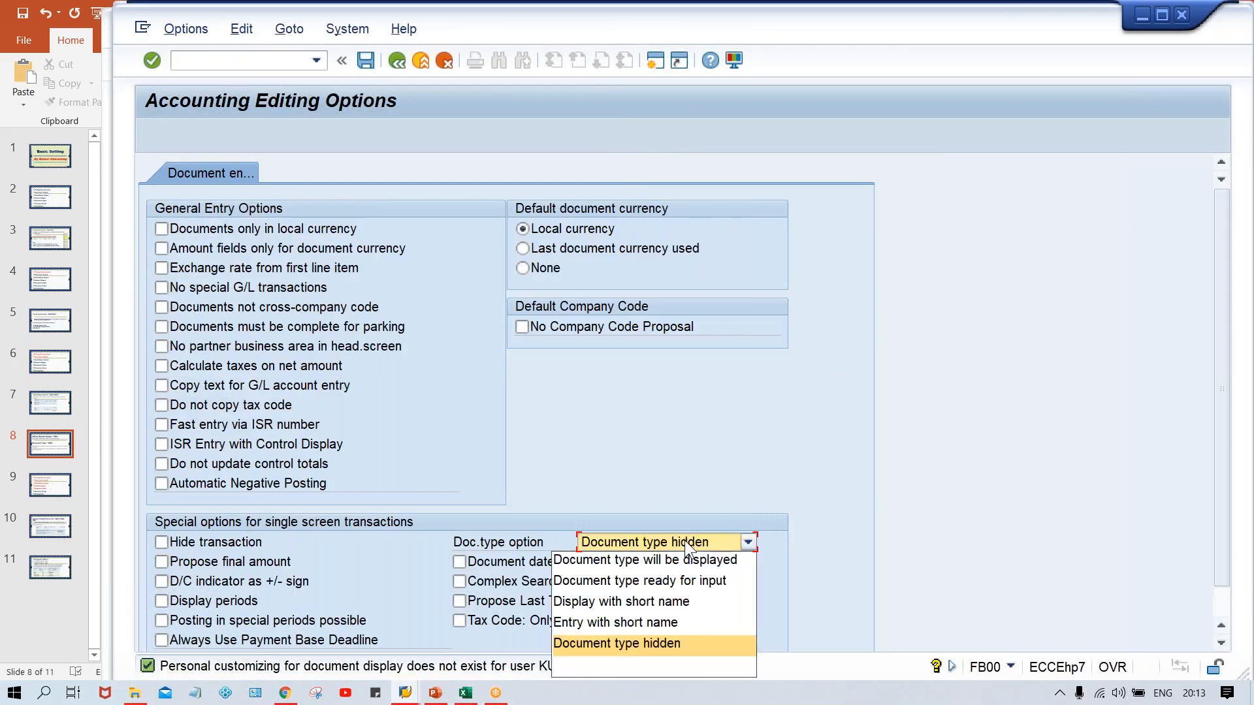
left_click(666, 605)
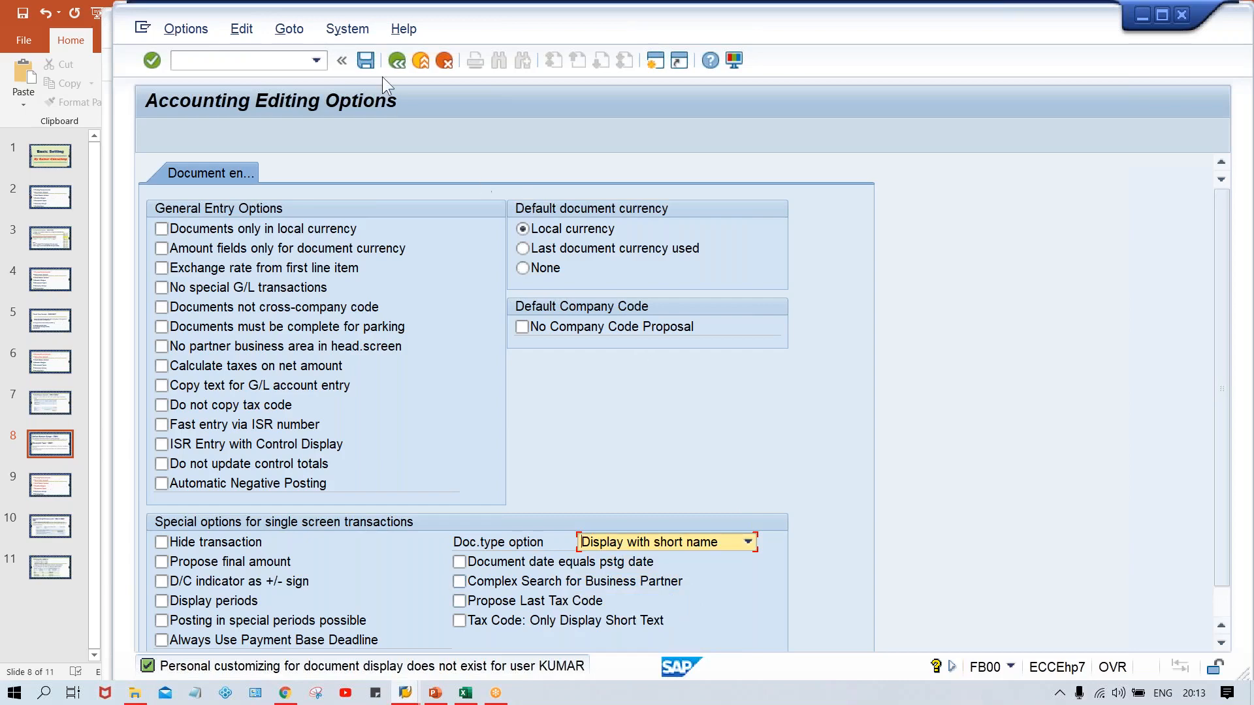
left_click(366, 61)
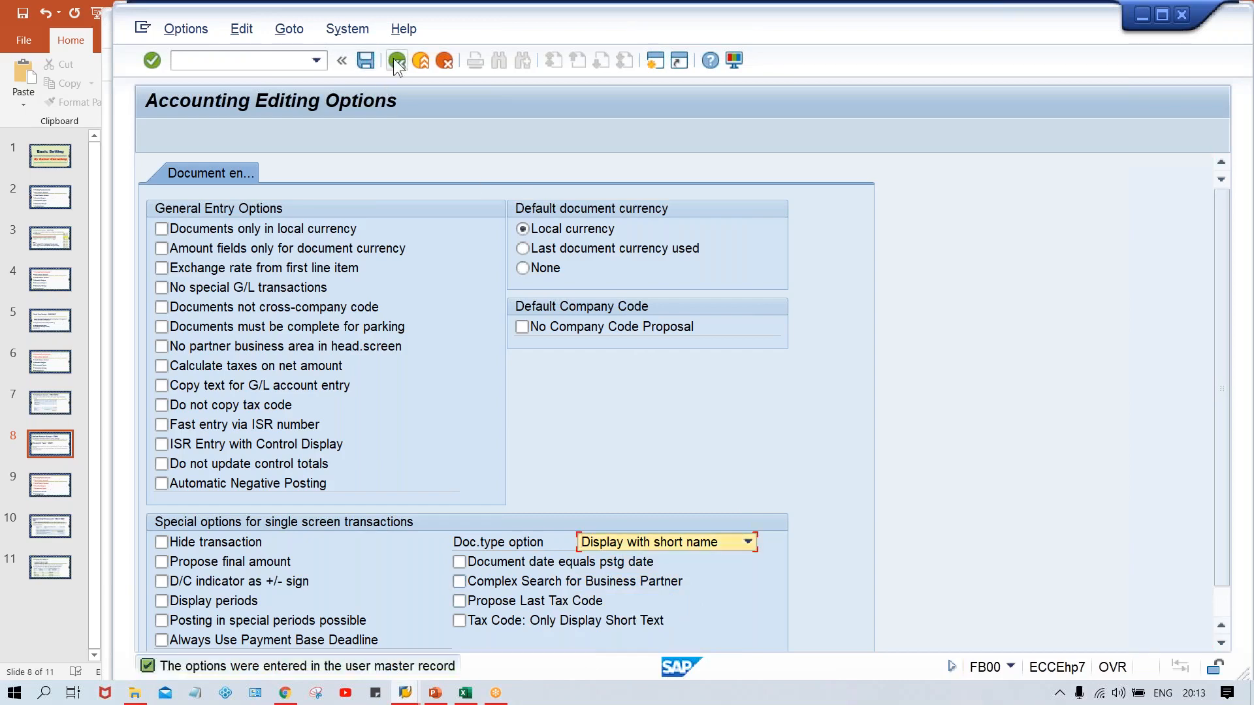
left_click(396, 61)
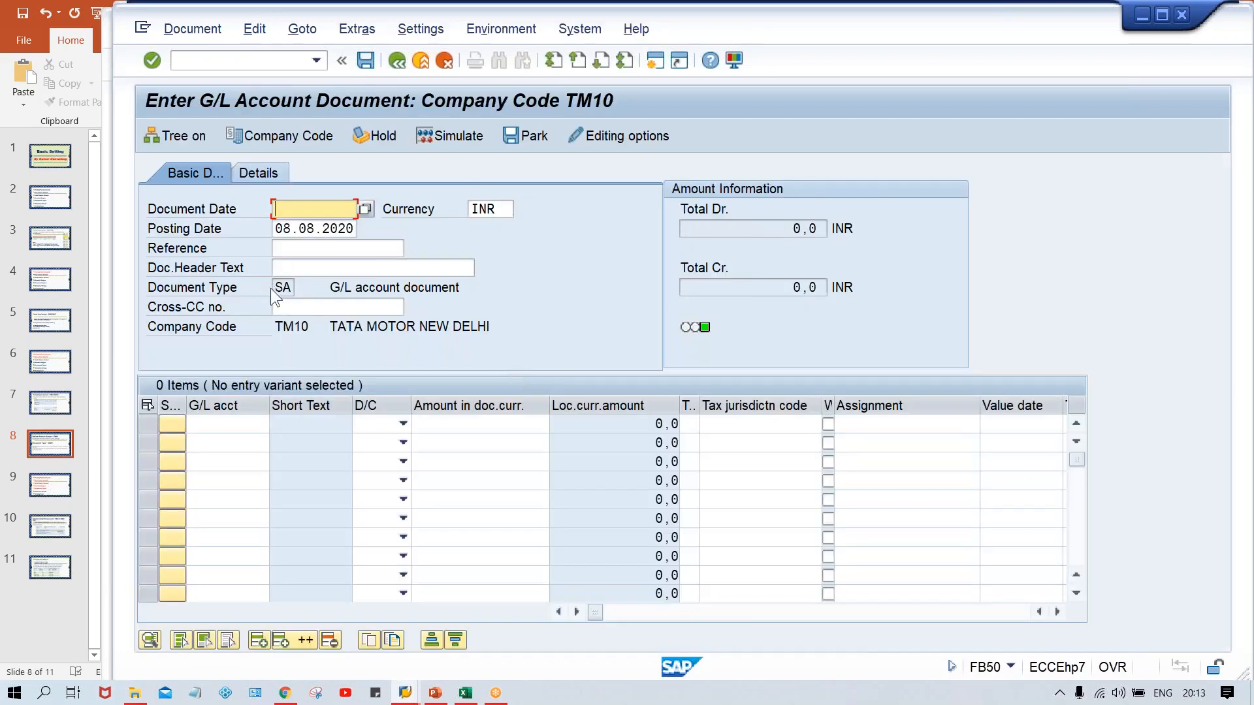
left_click(278, 288)
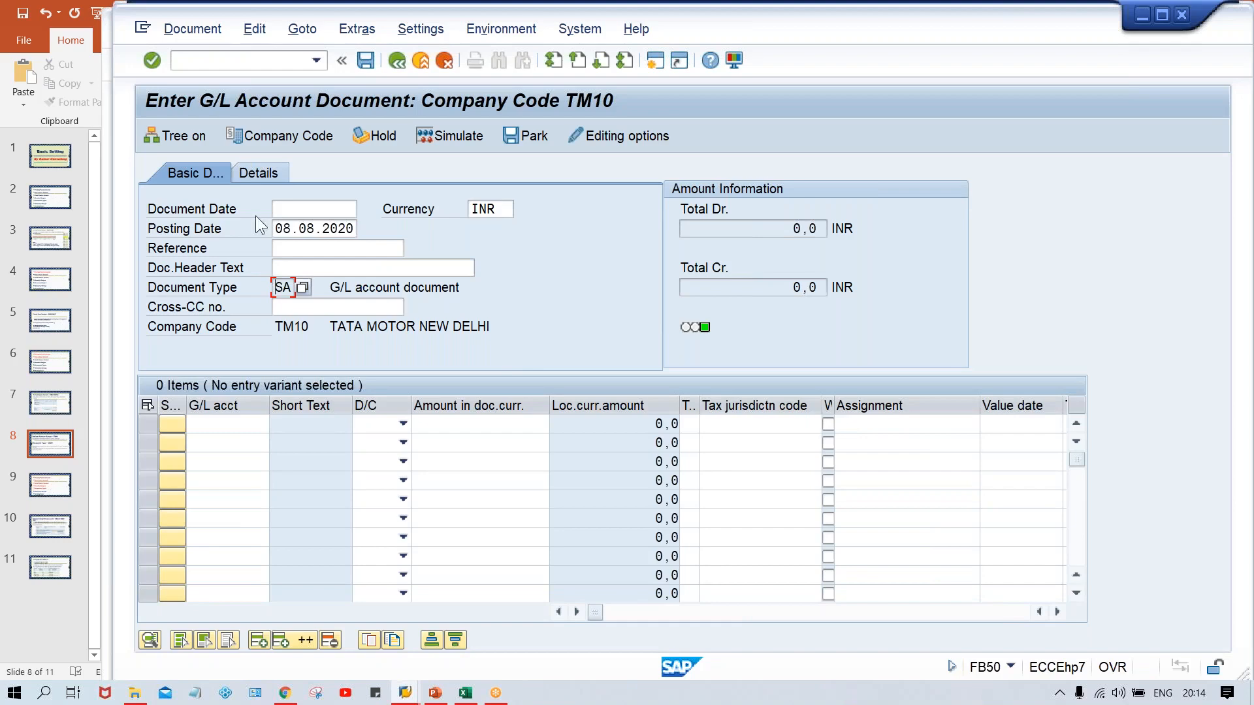
- Save the document type editing option as Document type ready for input, and select the Document Type field in the G/L document header
left_click(612, 124)
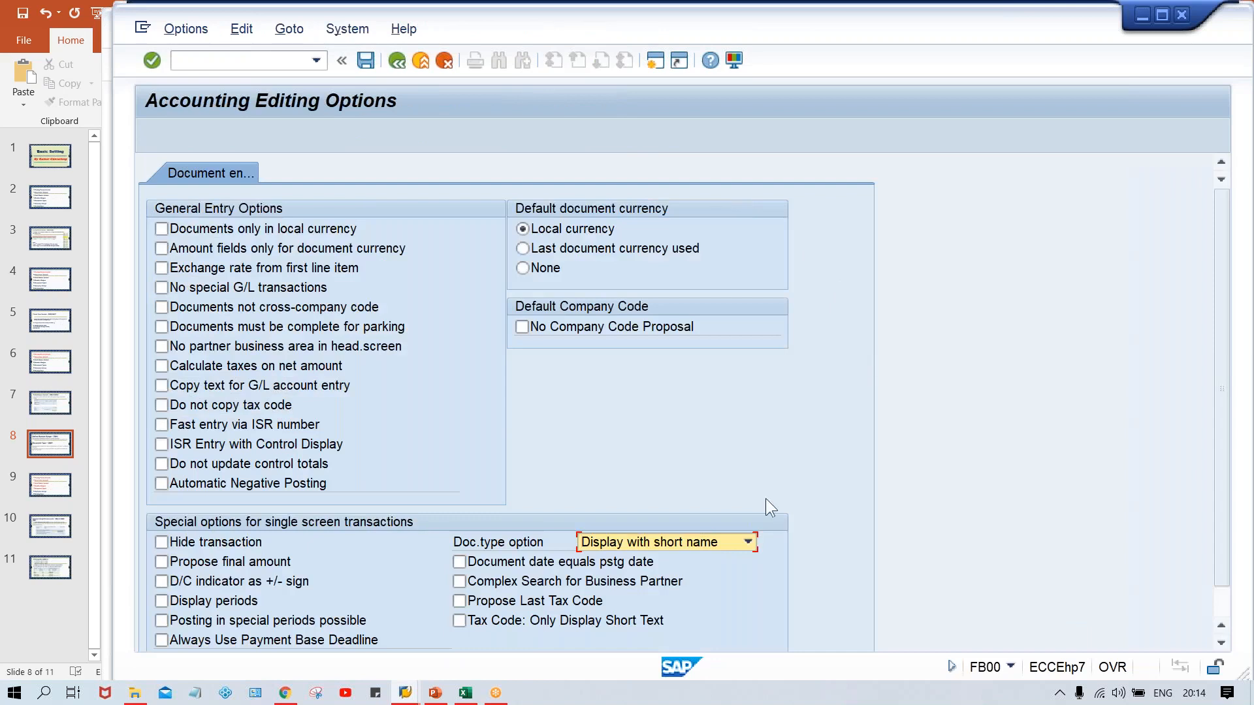
left_click(695, 547)
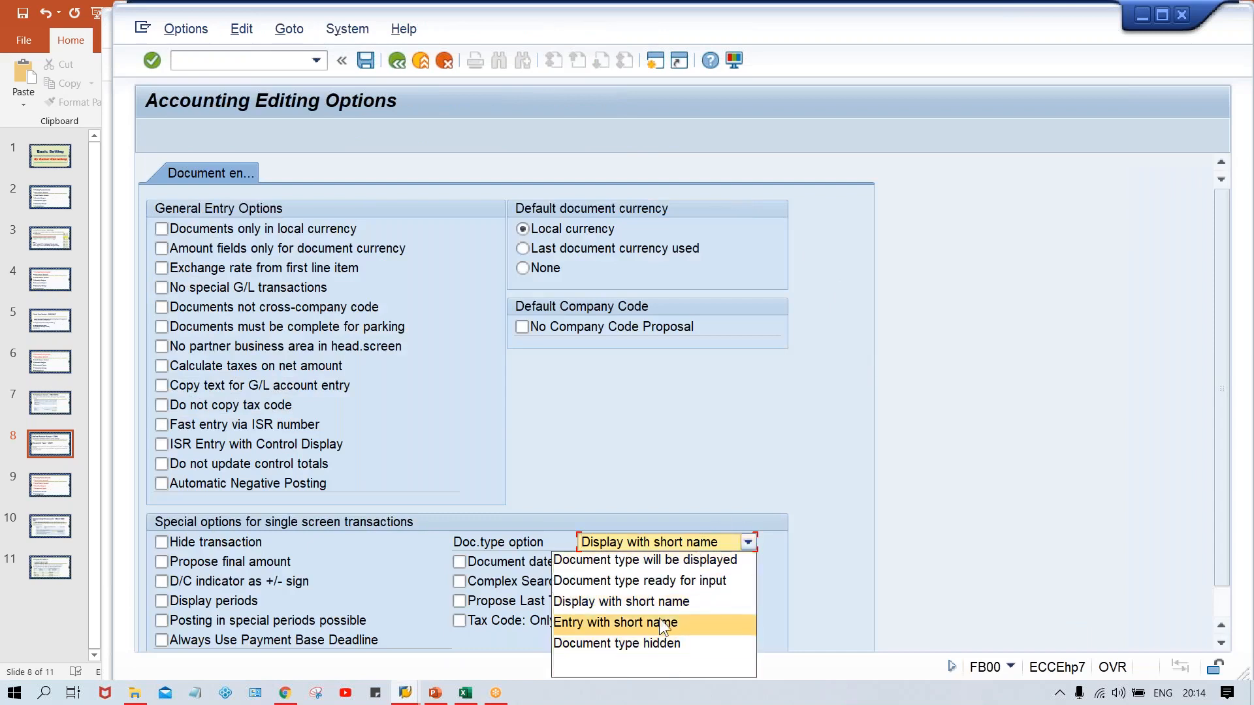
left_click(663, 580)
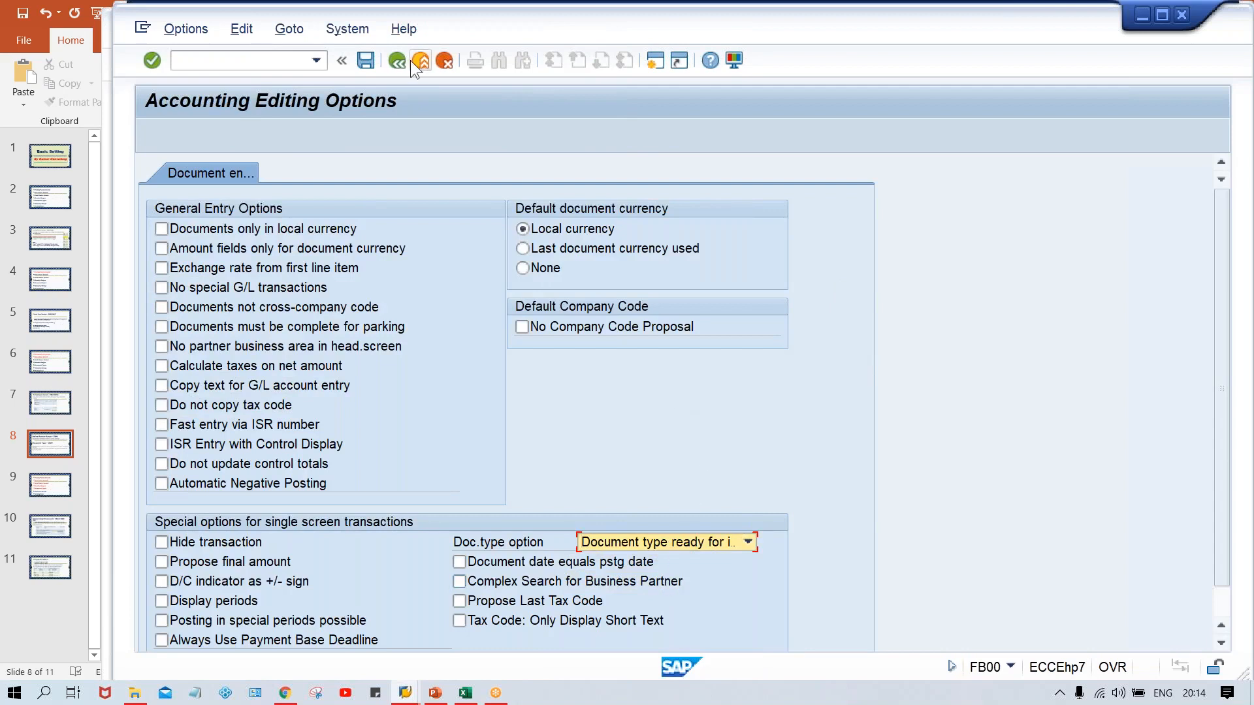
left_click(366, 60)
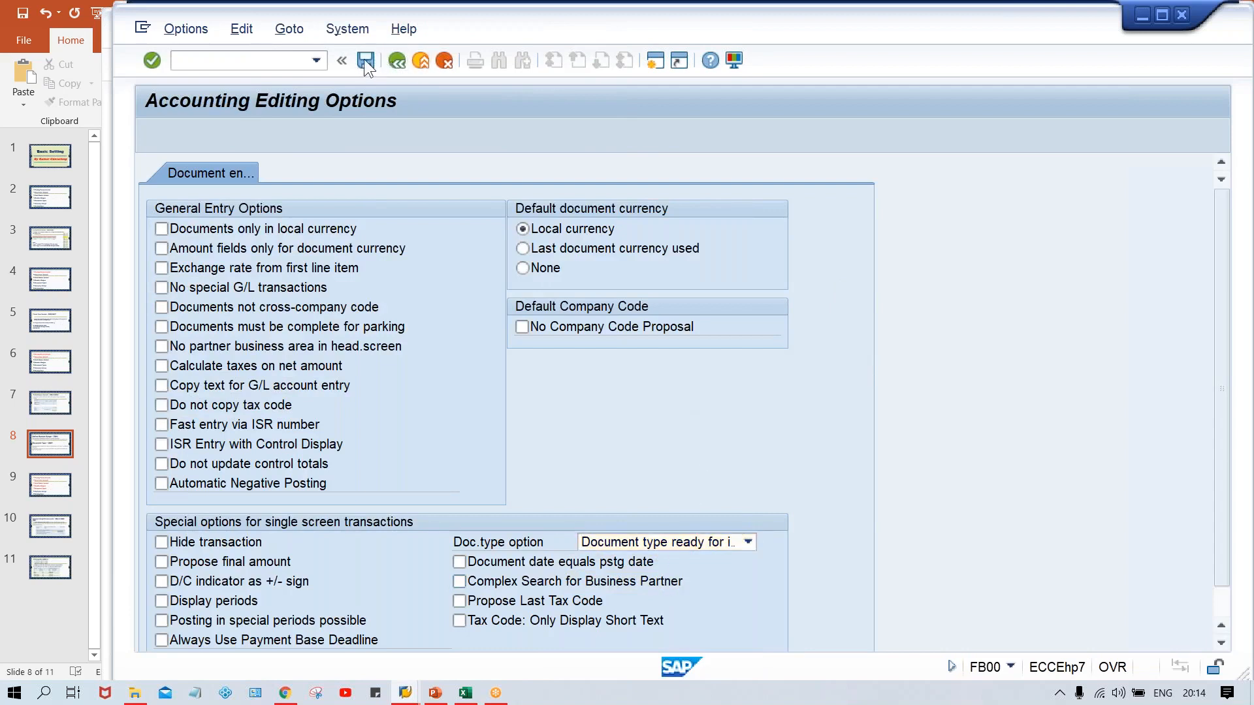
left_click(397, 61)
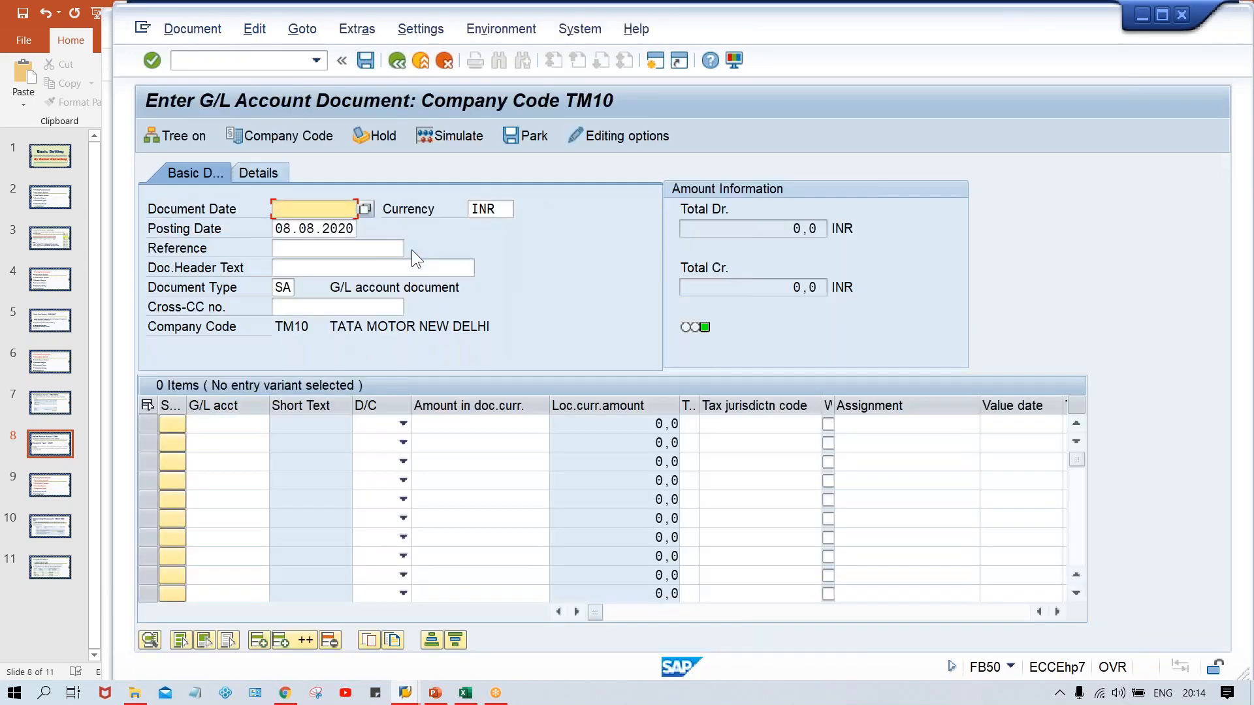
left_click(278, 287)
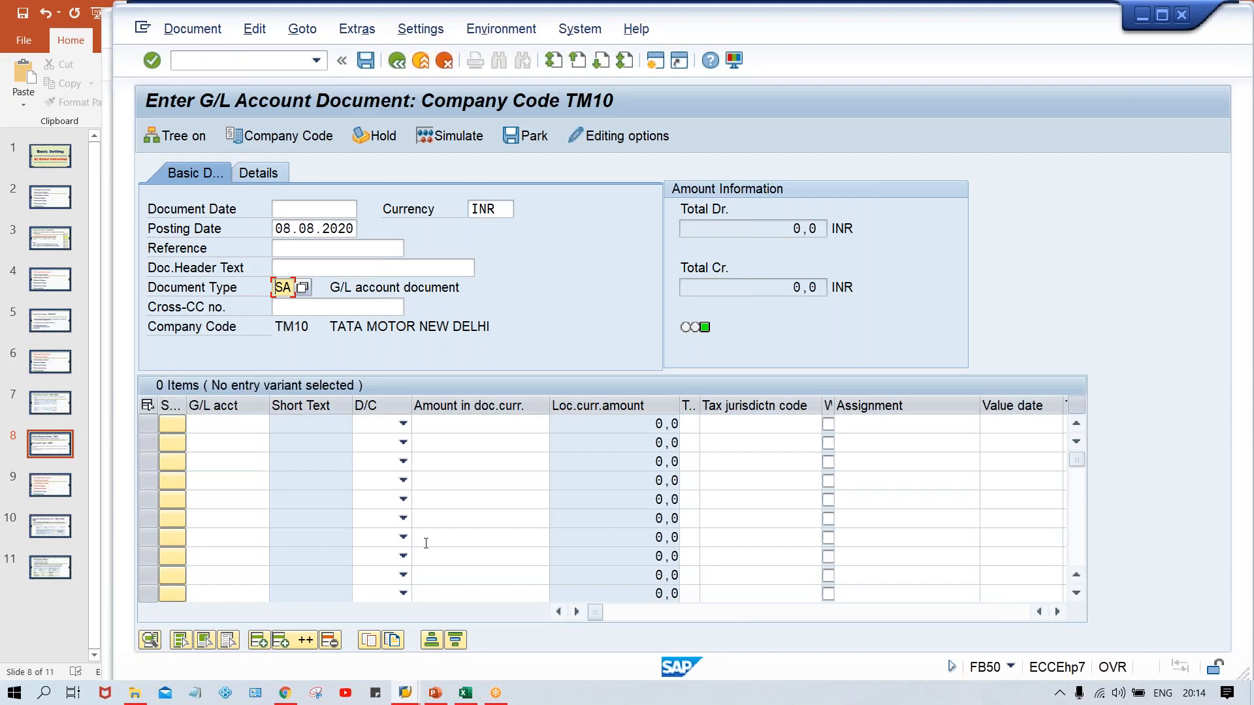
- Switch to the OBA7 session, locate document type SA in the overview and open its details
left_click(406, 693)
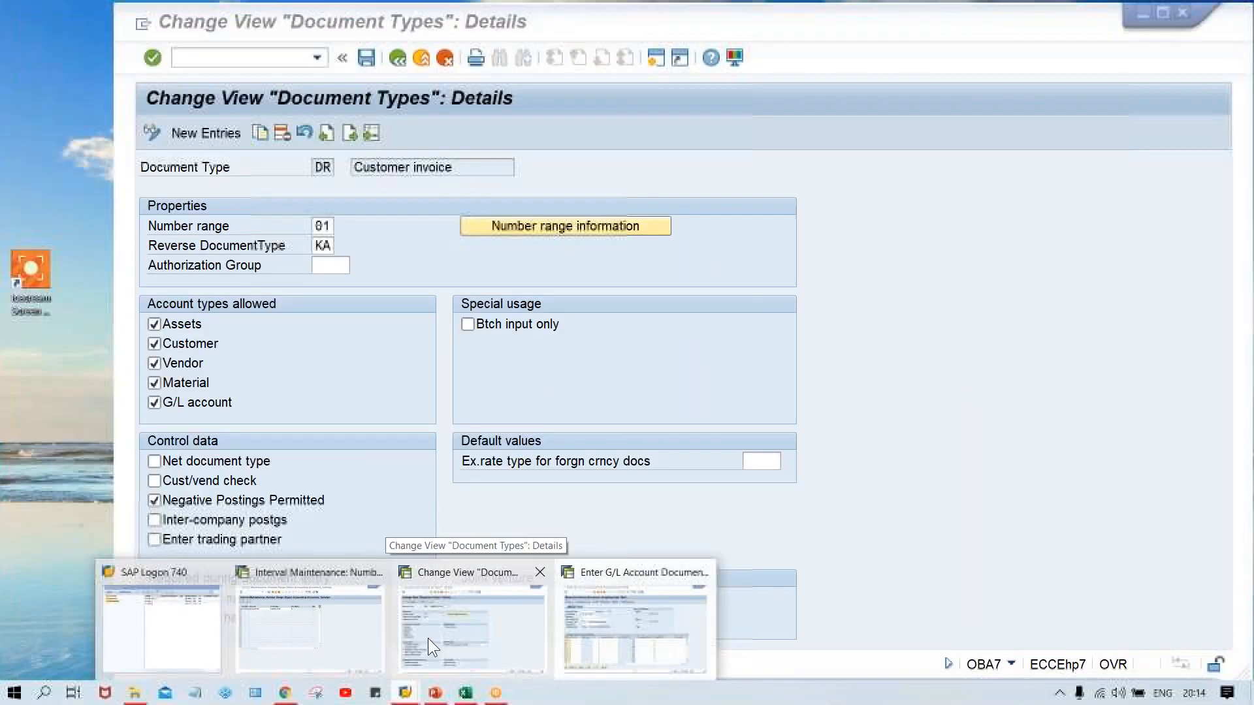
left_click(428, 638)
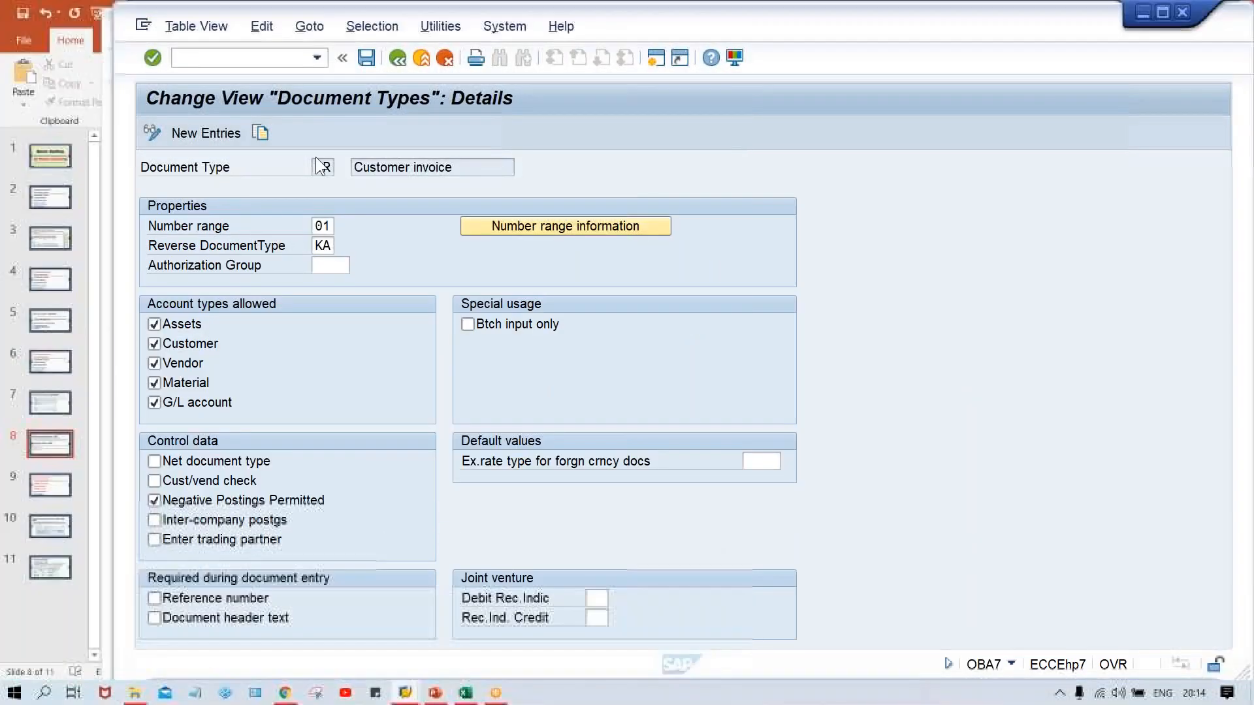
left_click(396, 58)
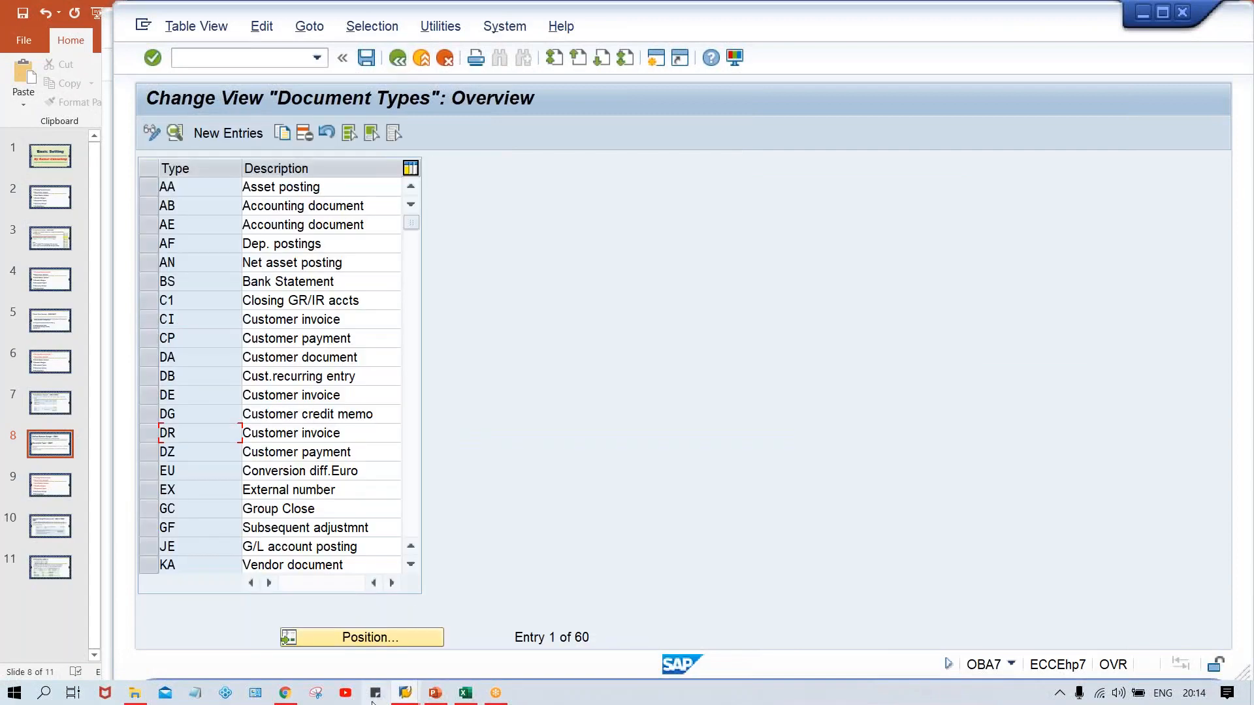
left_click(372, 637)
type("SA")
key("Return")
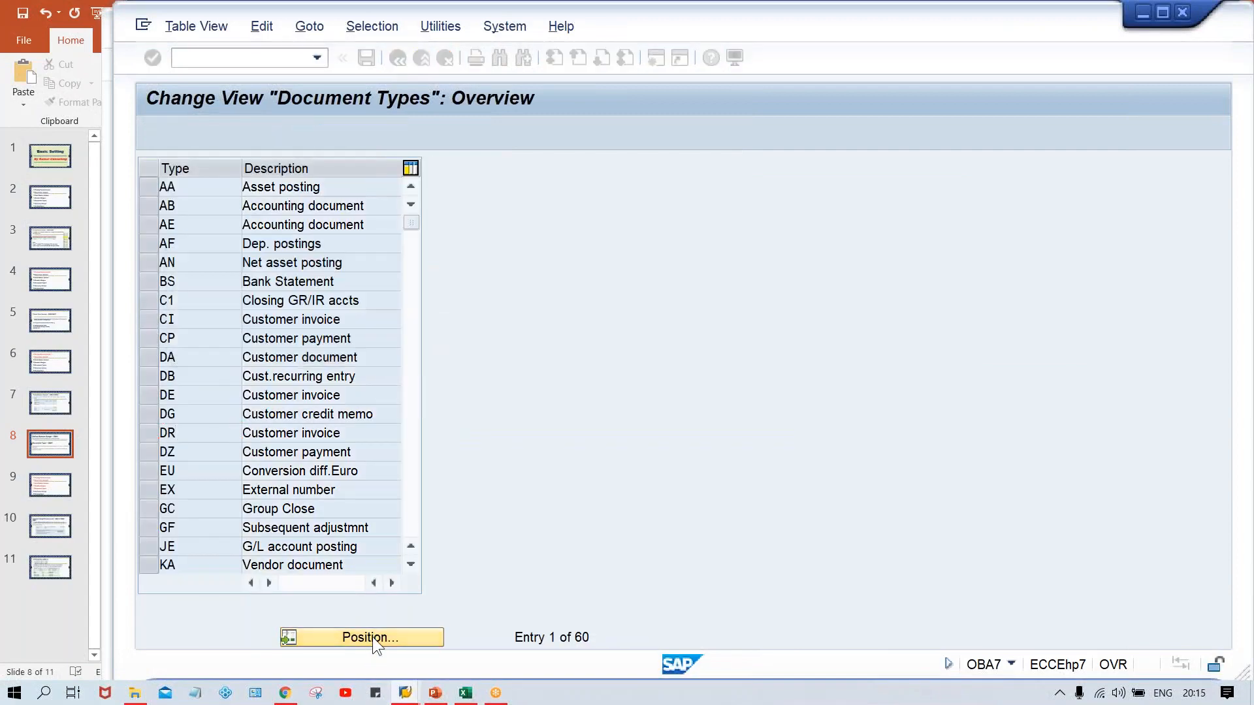
double_click(206, 189)
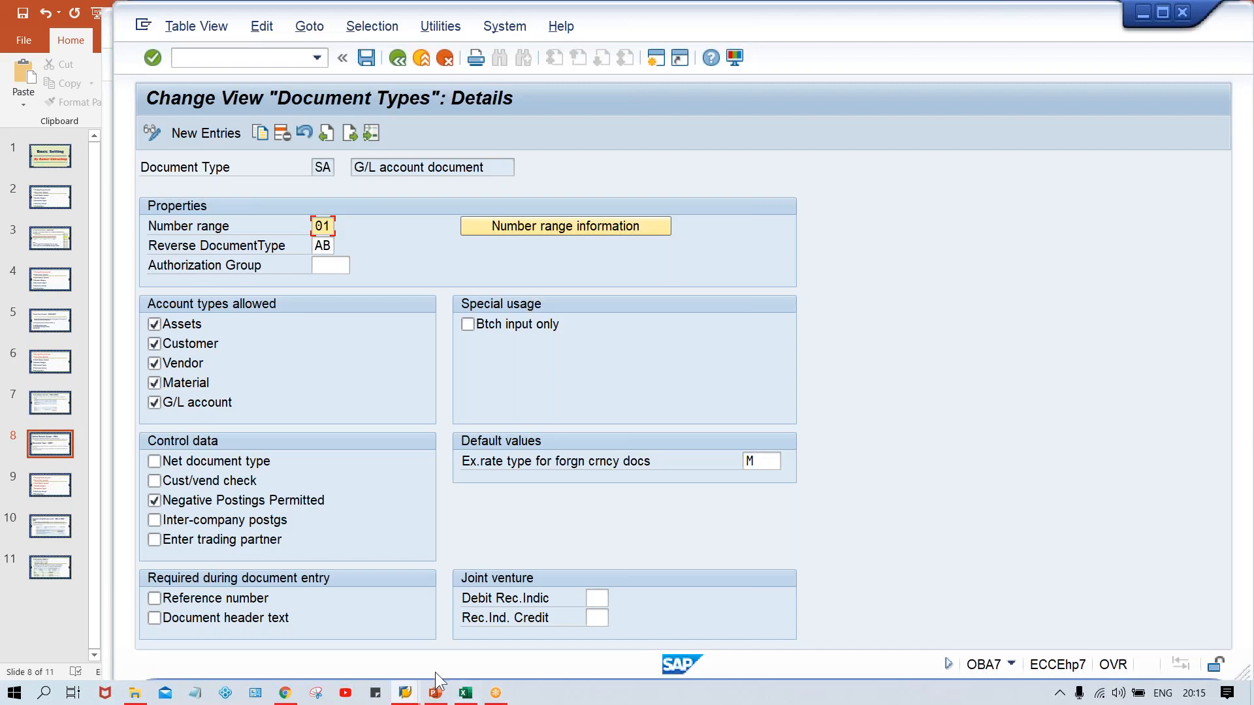
- Consult the PowerPoint slide on document types, and review the Reference, Doc.Header Text and first G/L account fields in the FB50 session
left_click(434, 695)
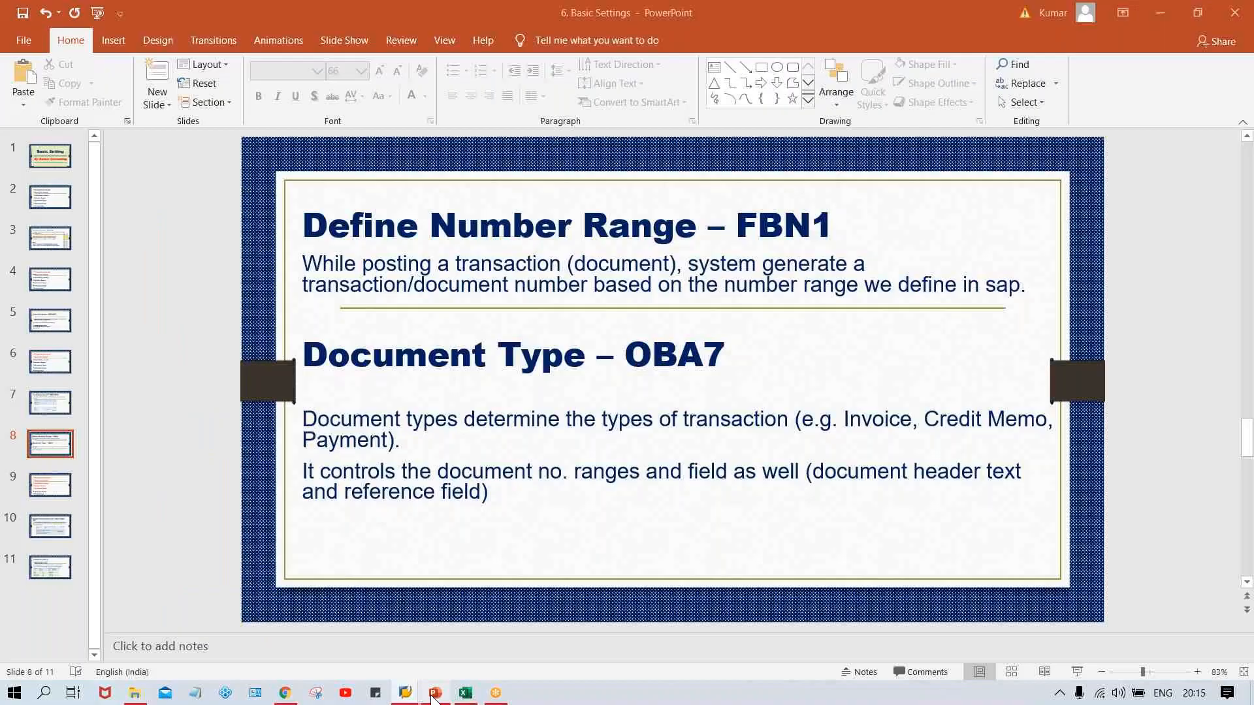
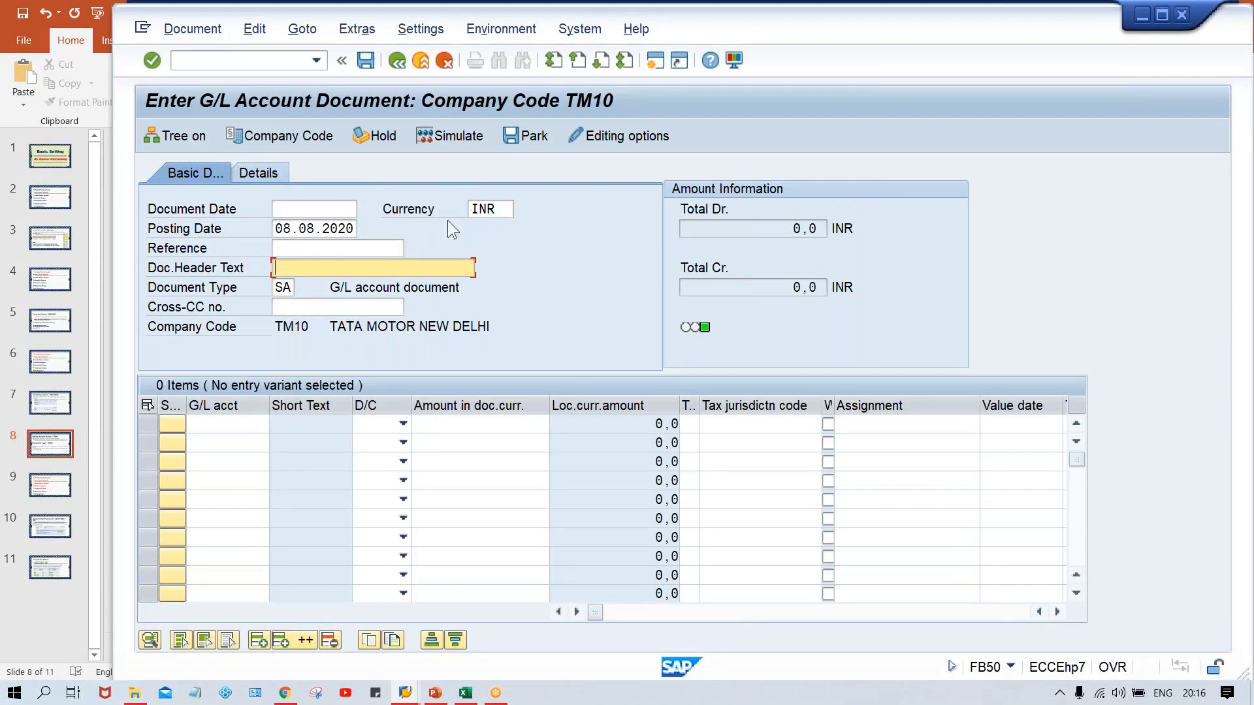
left_click(324, 247)
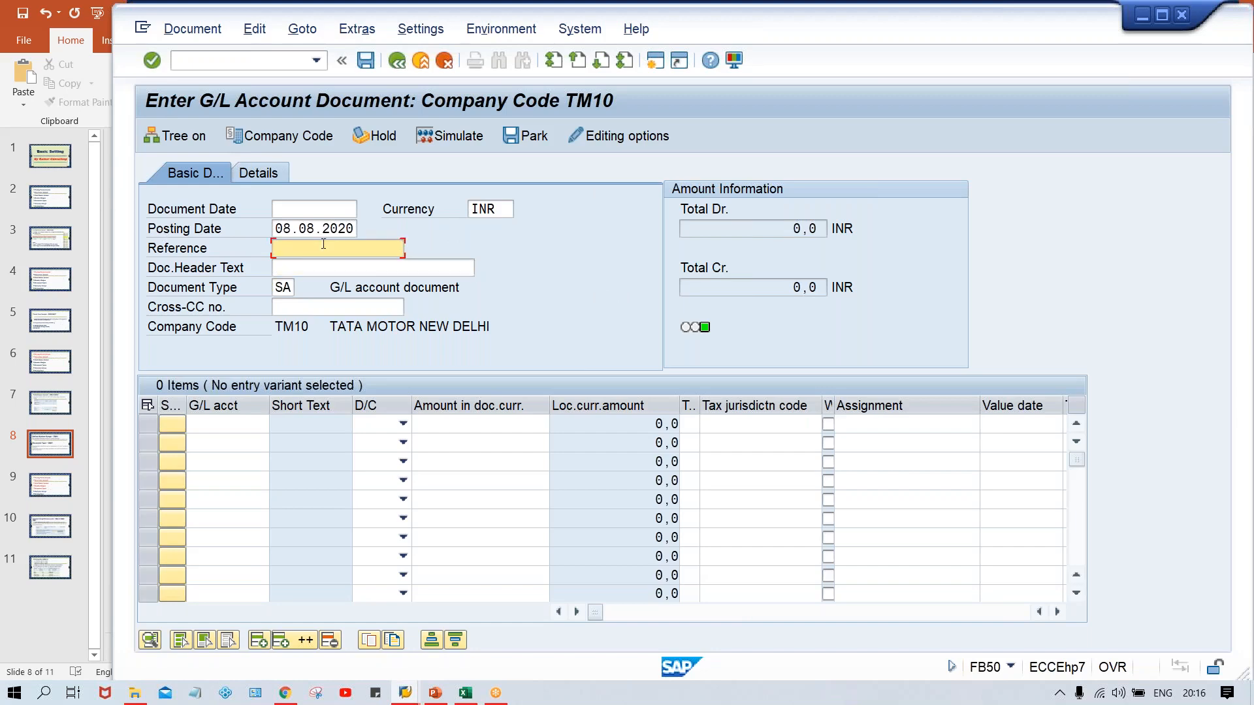
left_click(327, 265)
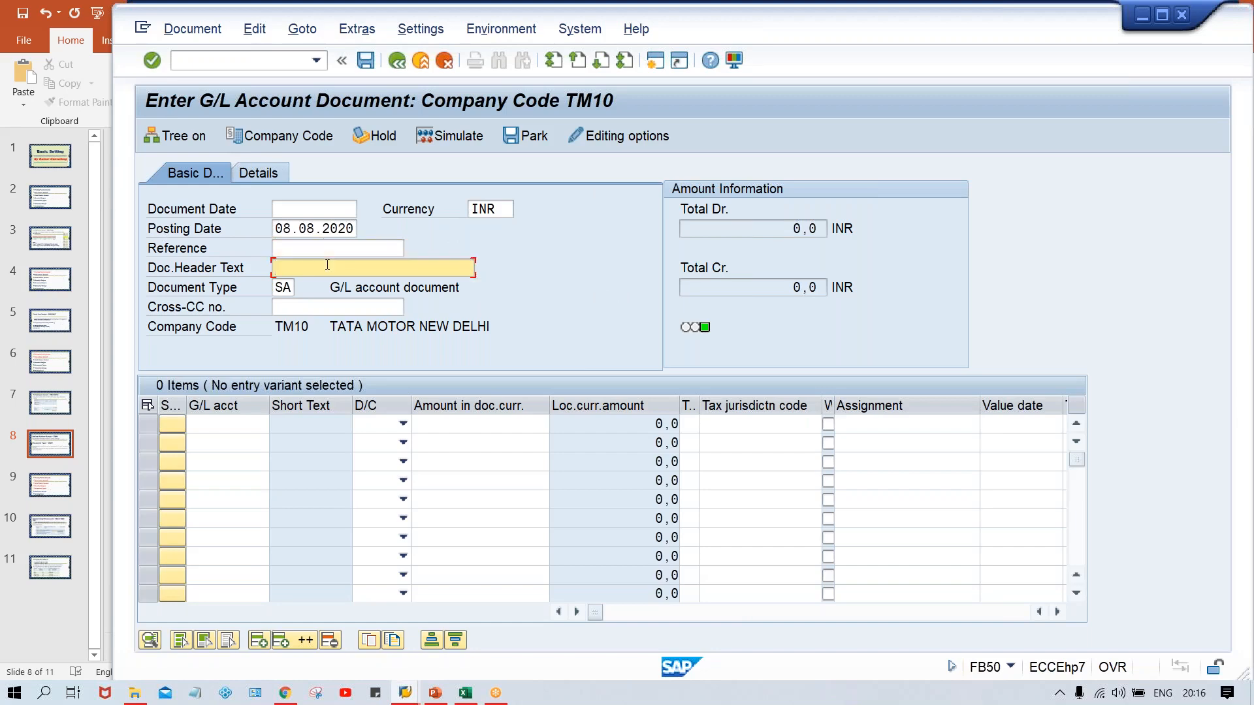
left_click(296, 244)
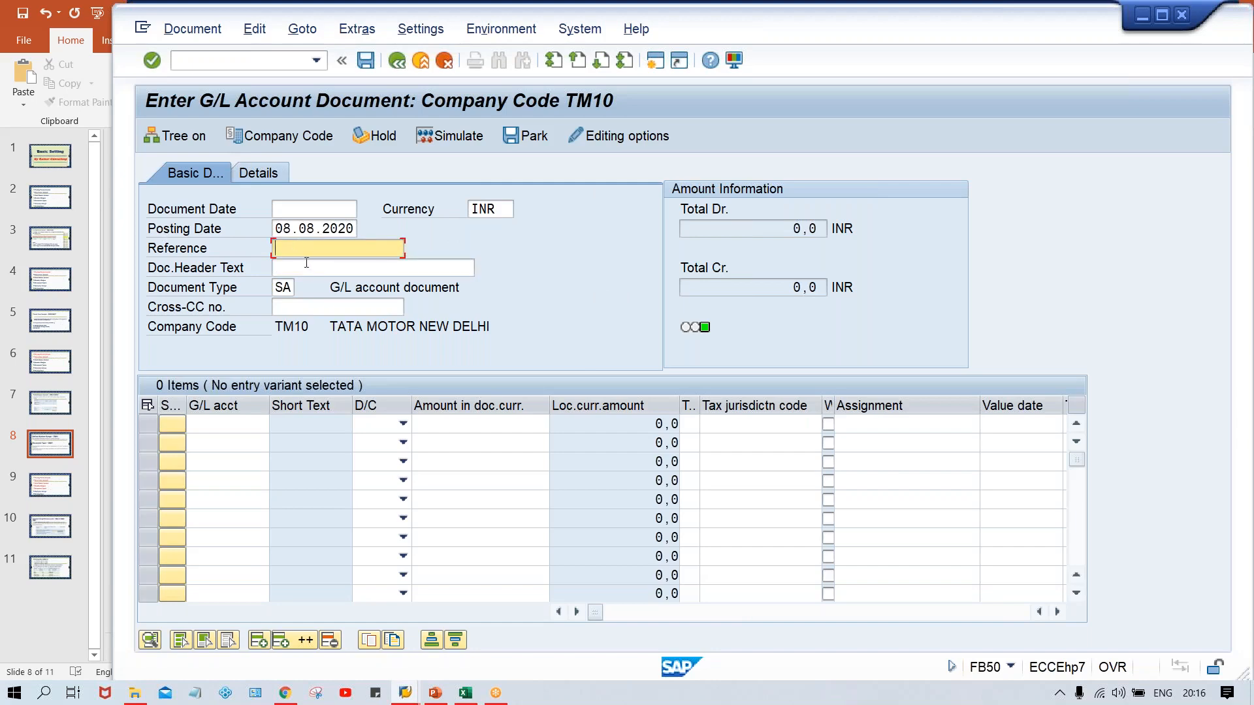
left_click(307, 262)
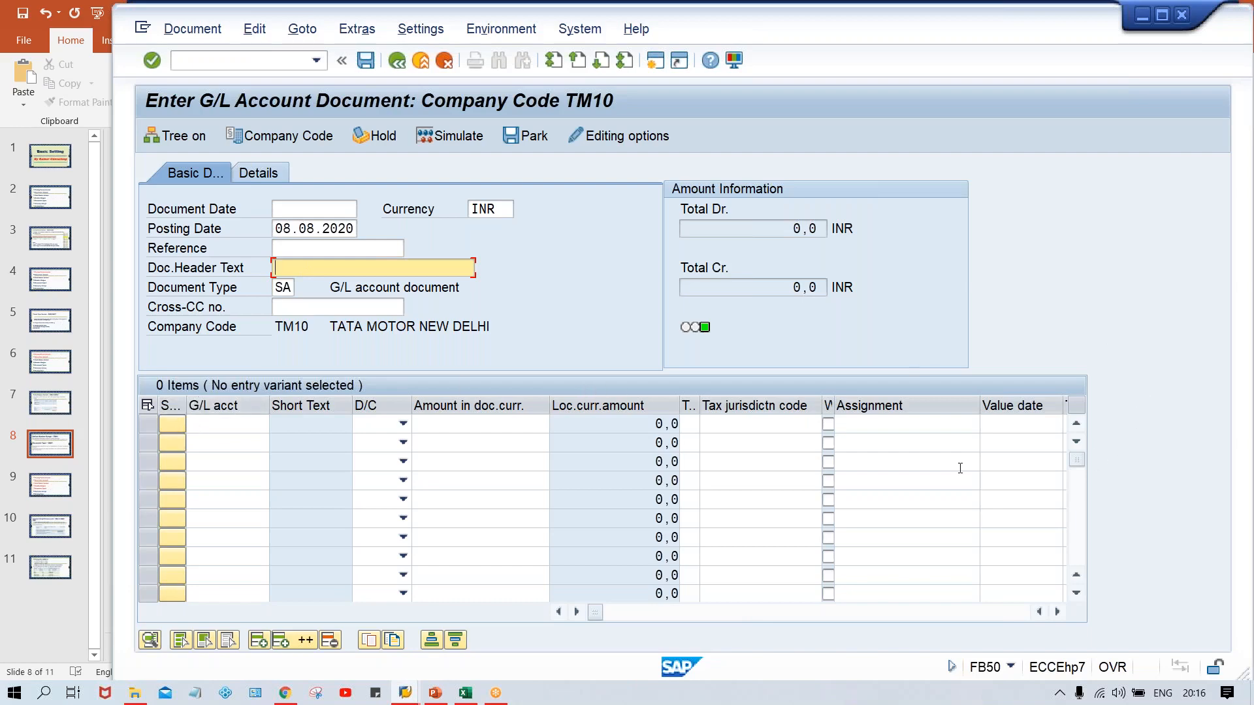
left_click(219, 424)
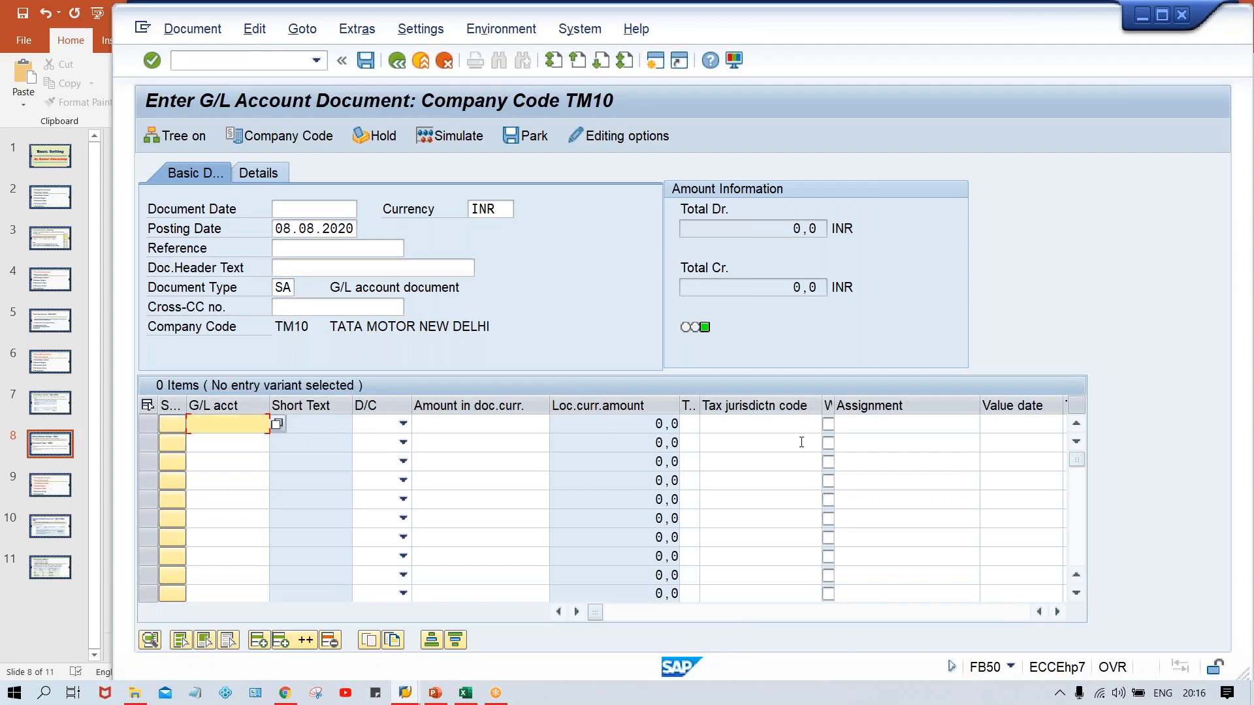
- Review the Assignment, Reference and Doc.Header Text fields on the G/L document entry screen
left_click(906, 424)
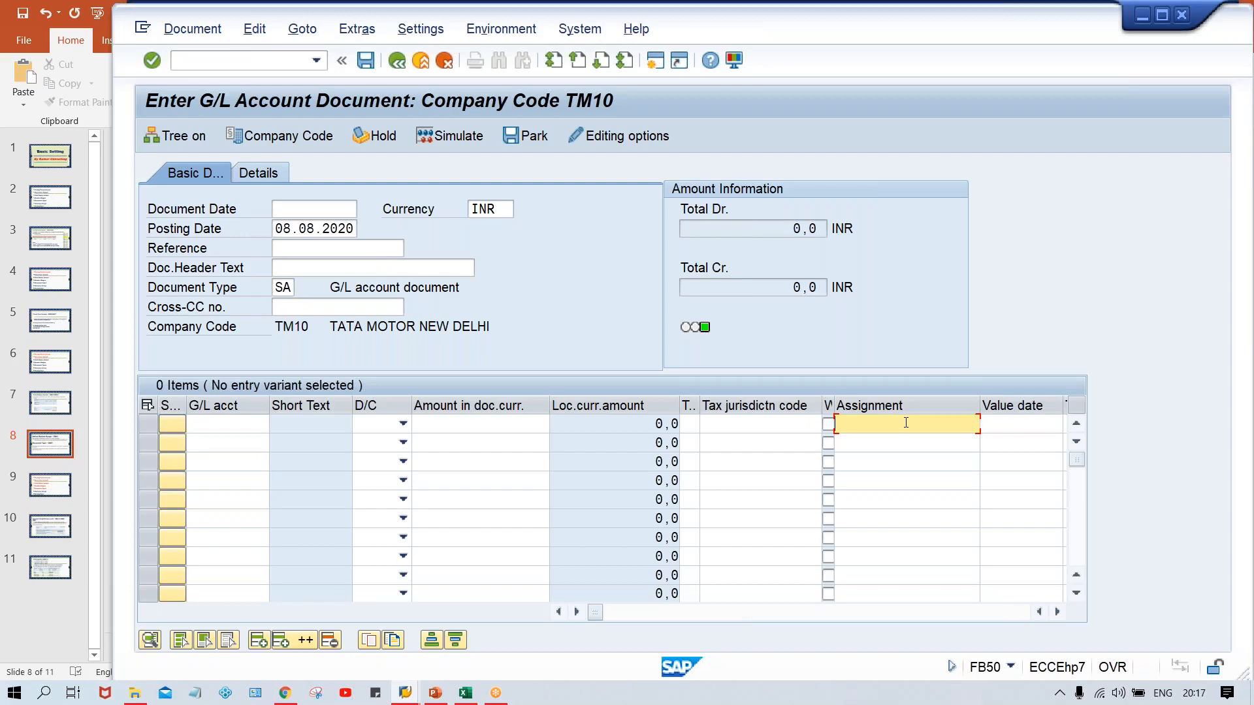
left_click(316, 250)
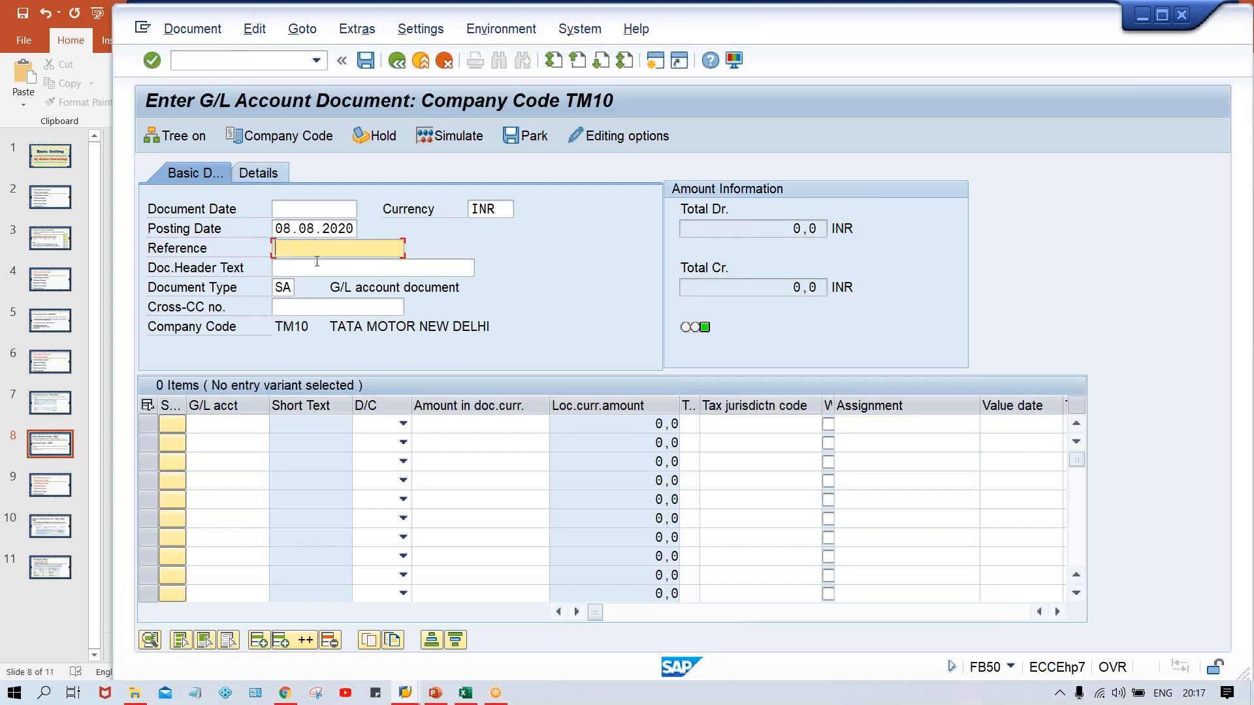
left_click(316, 268)
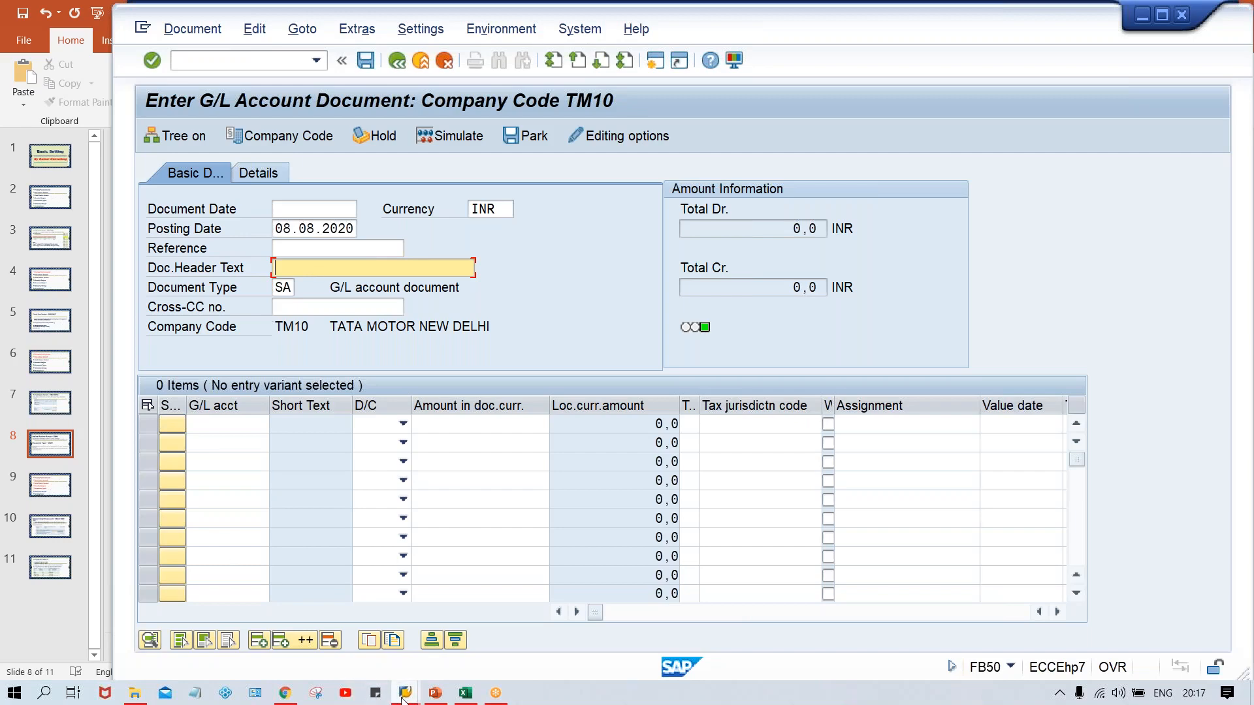
- In the OBA7 session, make Reference number and Document header text required for document type SA, save, and return to FB50
mouse_move(403, 695)
left_click(525, 624)
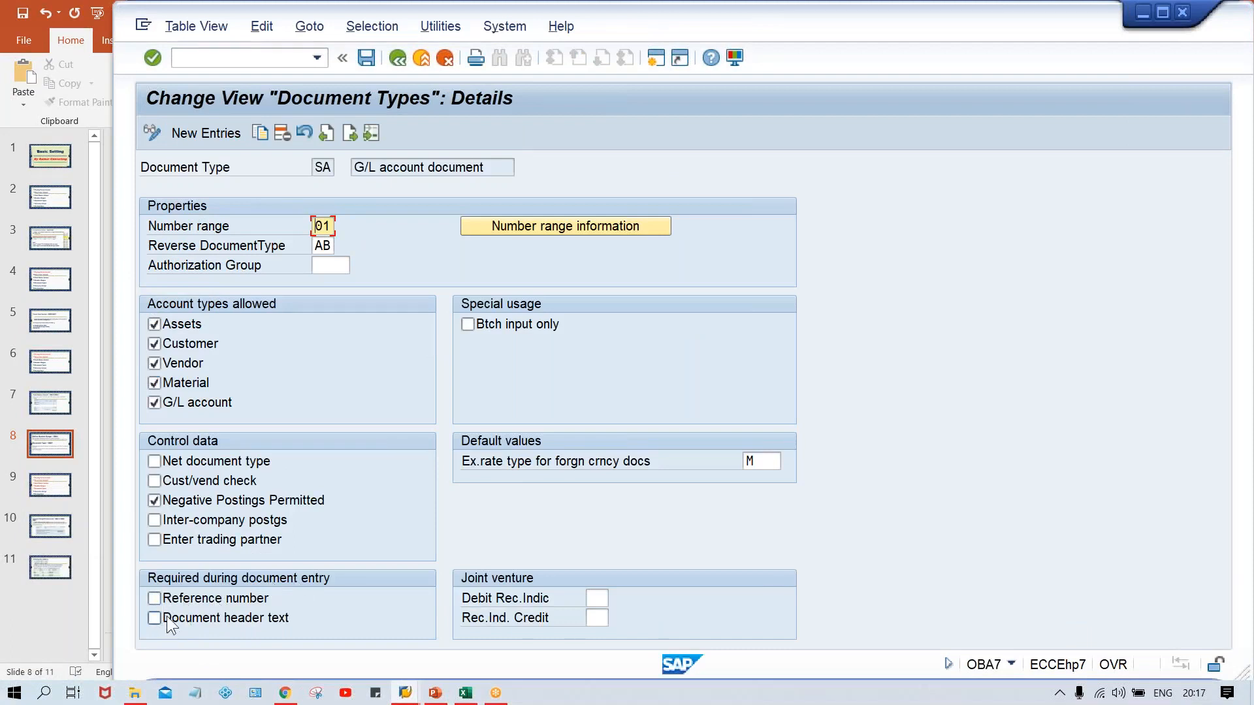
left_click(189, 598)
left_click(200, 619)
key("ctrl+s")
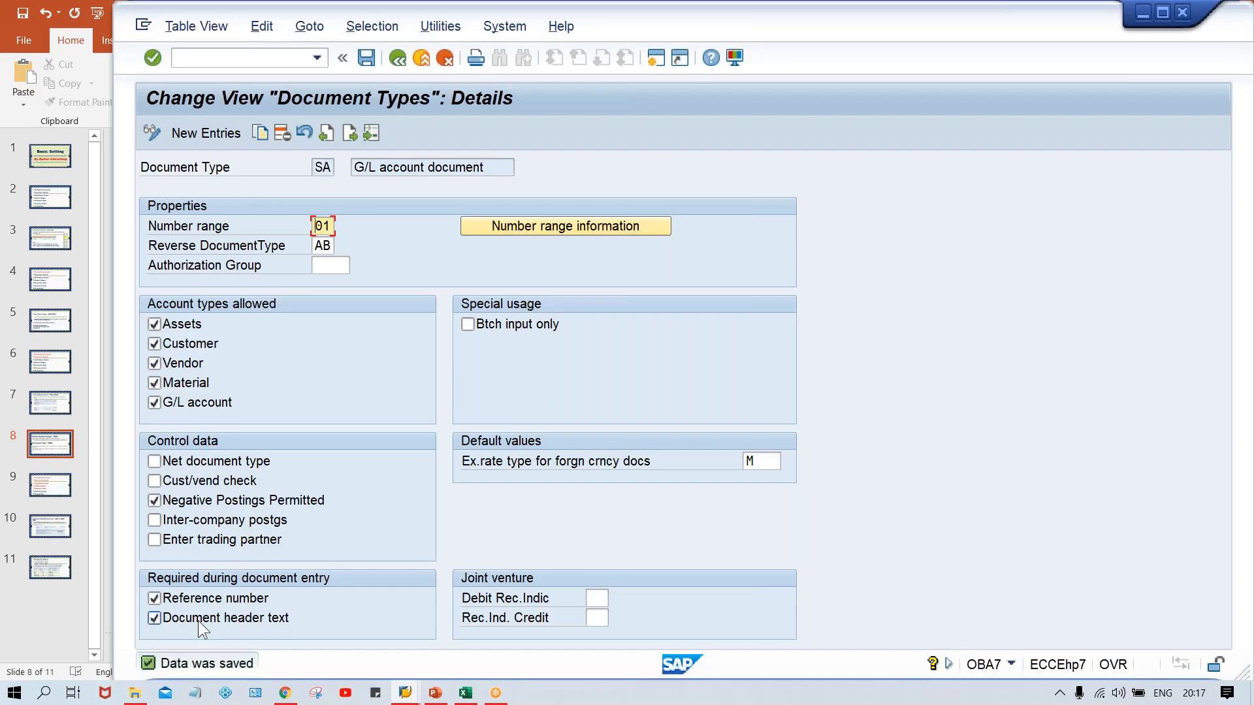
key("alt+Tab")
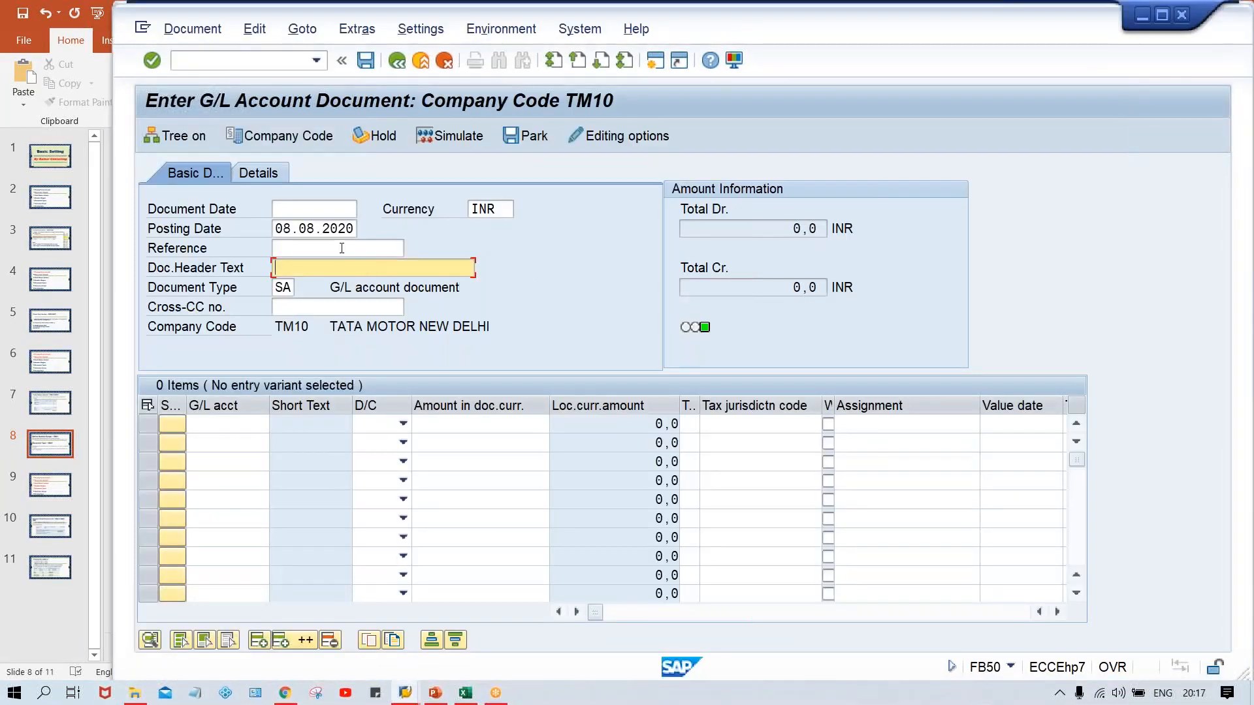
left_click(342, 248)
left_click(300, 226)
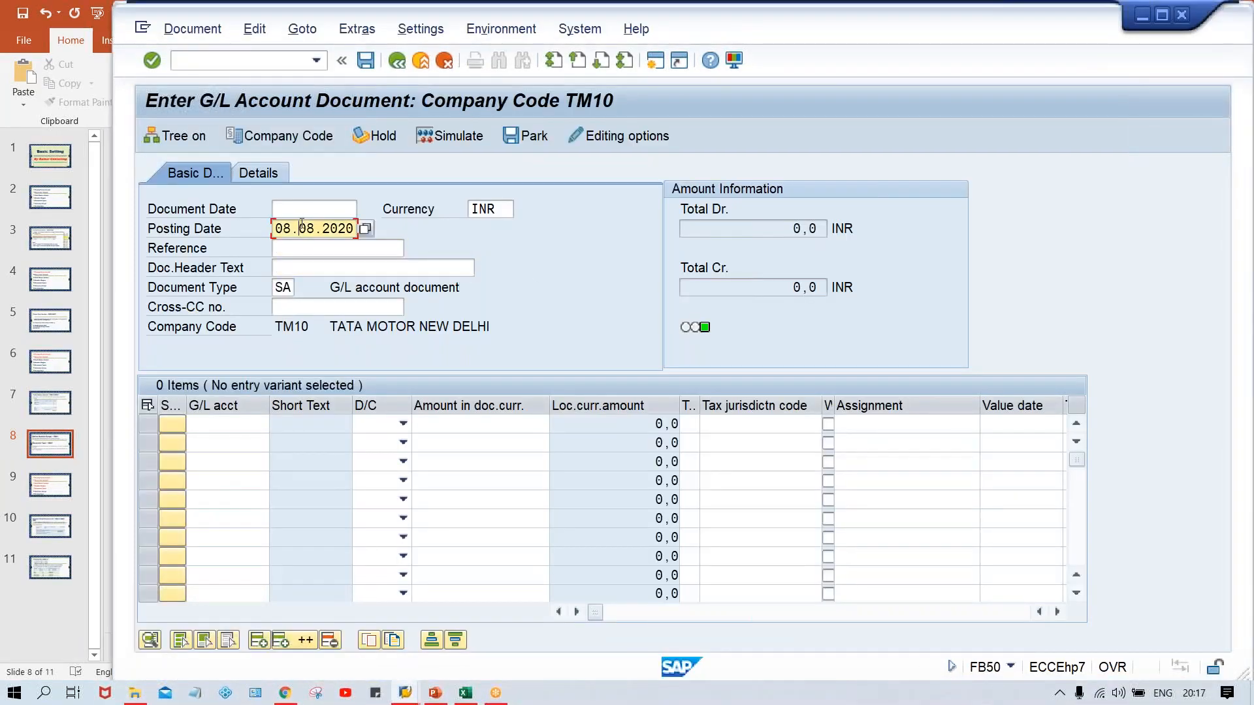
key("ctrl+c")
left_click(293, 209)
key("ctrl+v")
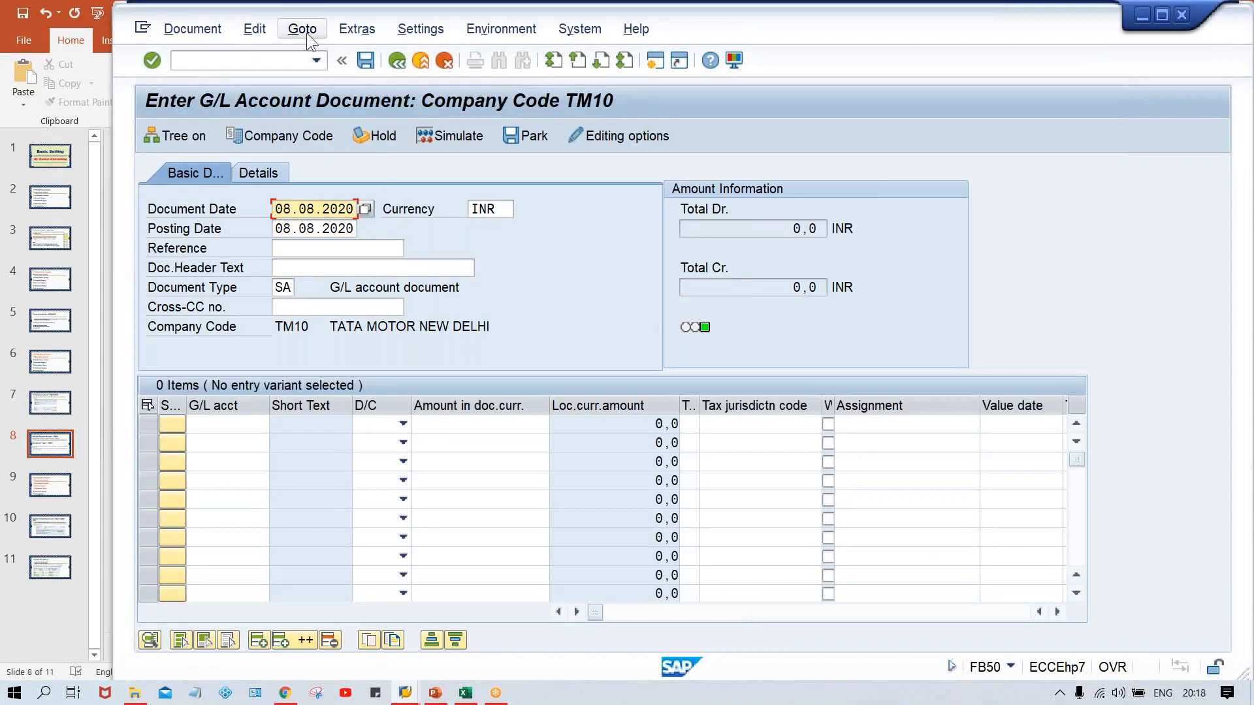
- Restart G/L document entry with /NFB50, set the document date to 08.08.2020 and validate the header with Reference empty
left_click(241, 60)
type("/NFB")
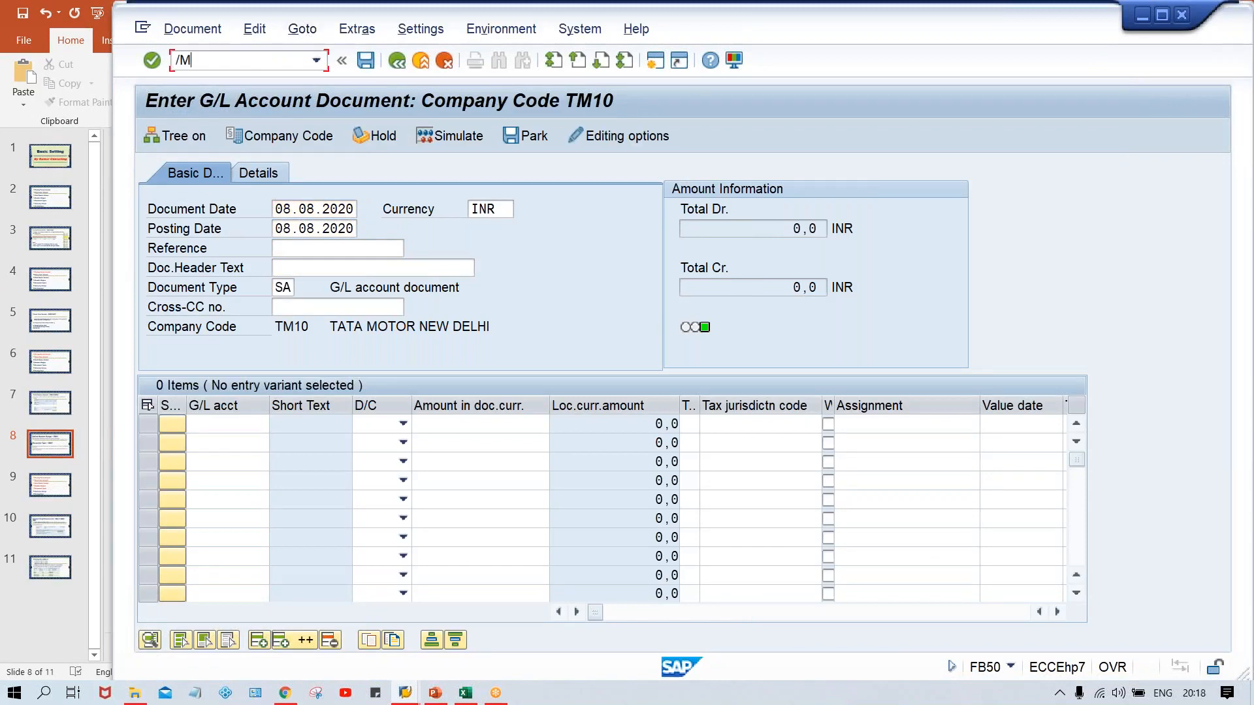
type("50")
key("Return")
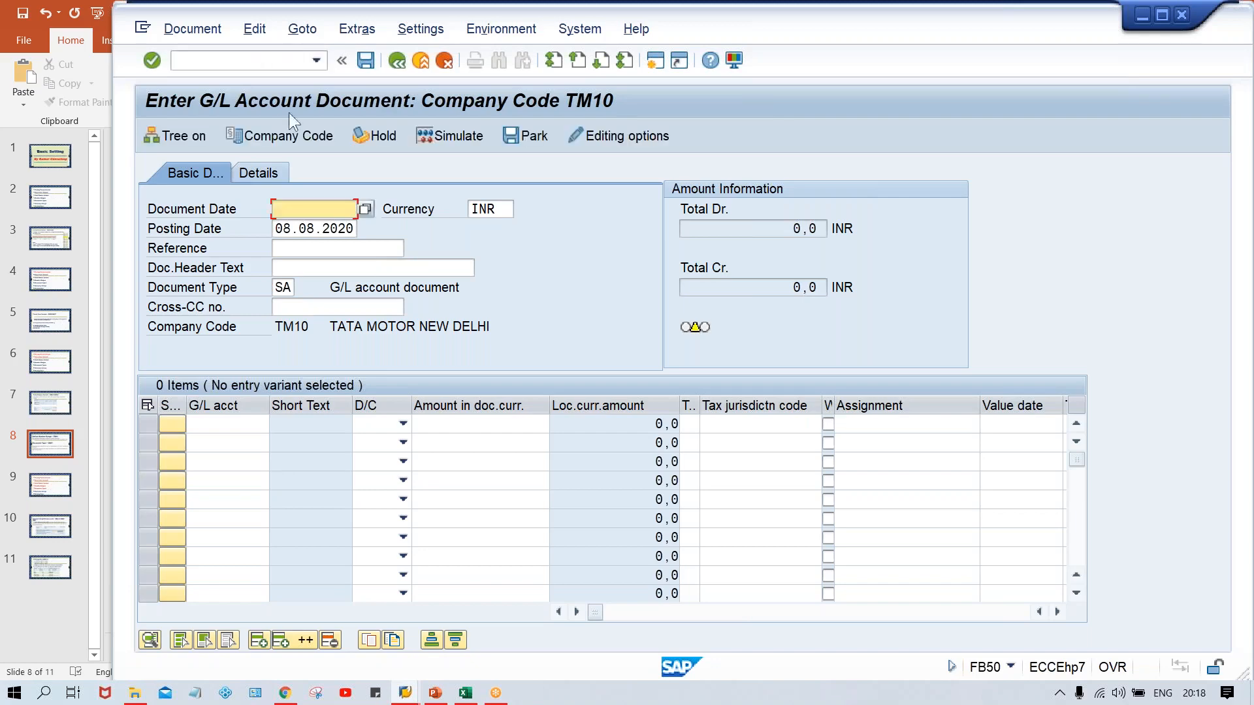
key("Tab")
key("Tab")
key("Tab")
key("Return")
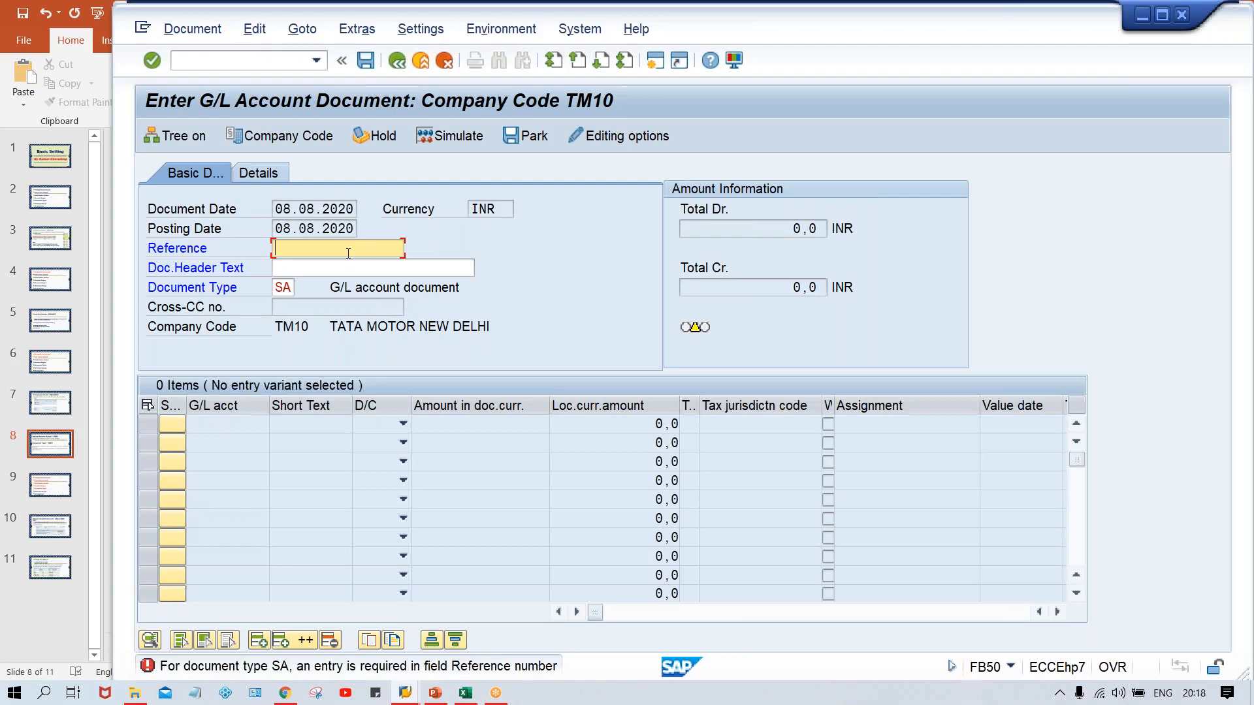
- Enter TEST as both the Reference and the Doc.Header Text, validating the header after each entry
type("TEST")
key("Return")
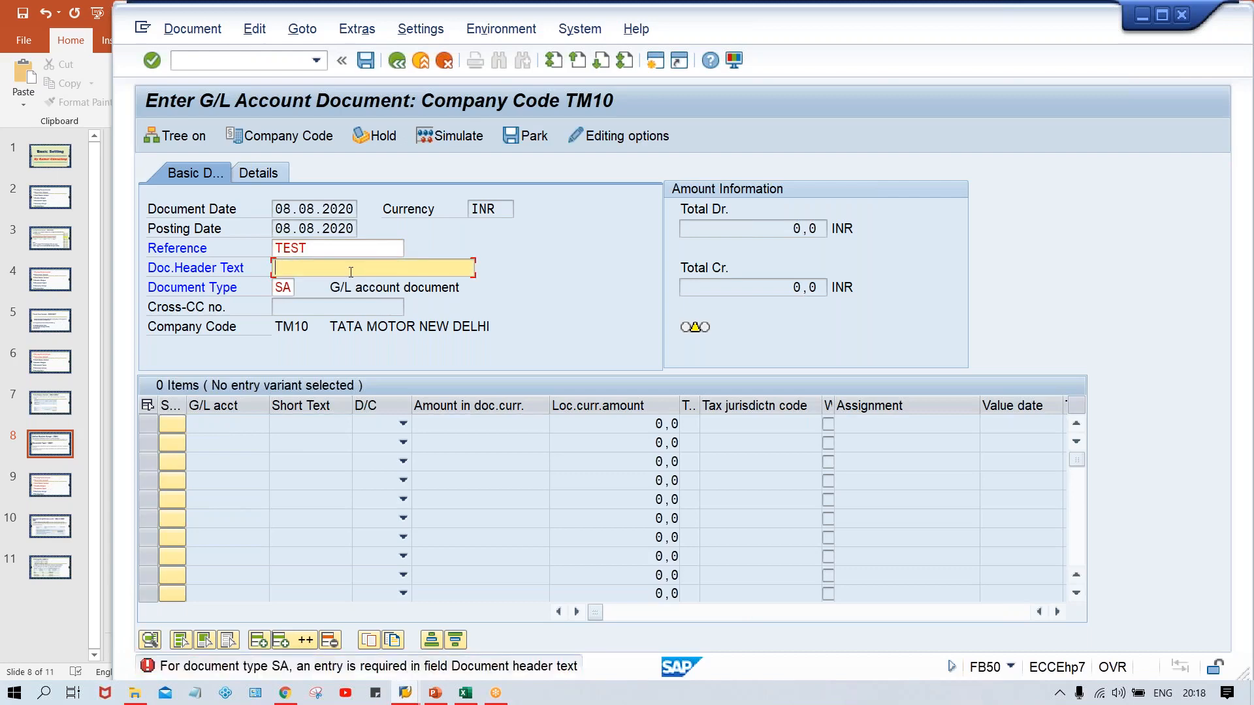
type("TEST")
key("Return")
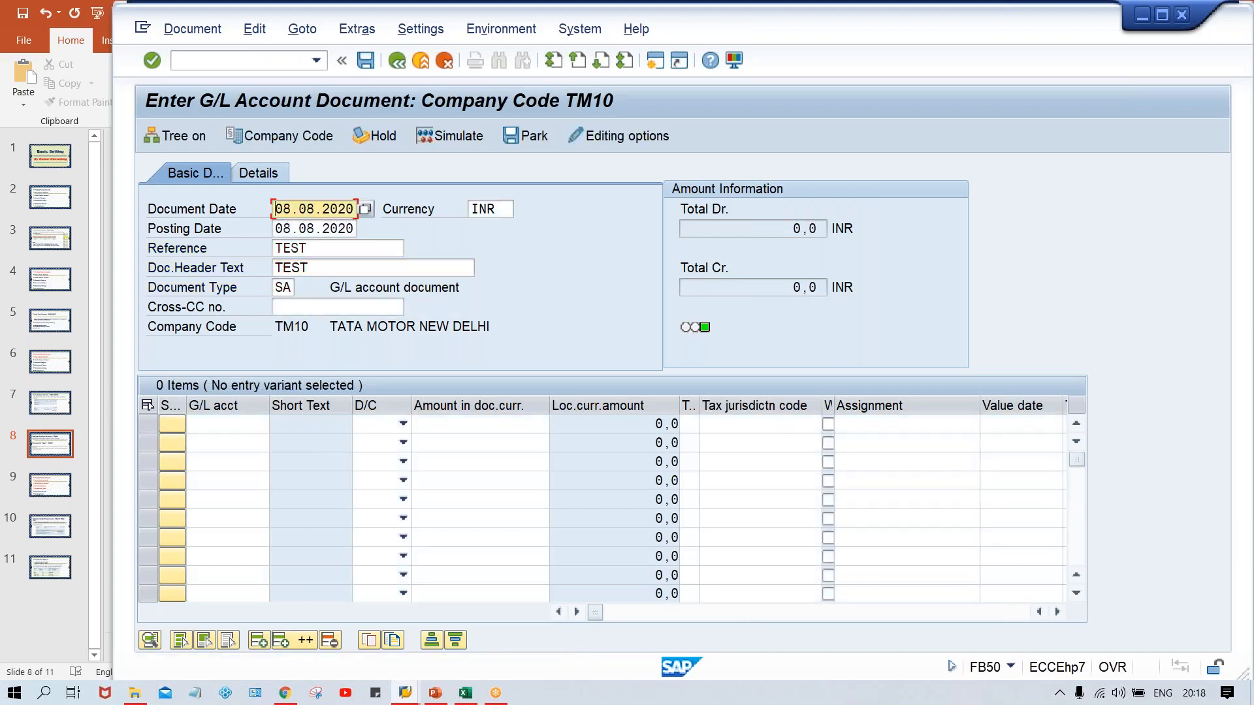
left_click(325, 247)
left_click(333, 264)
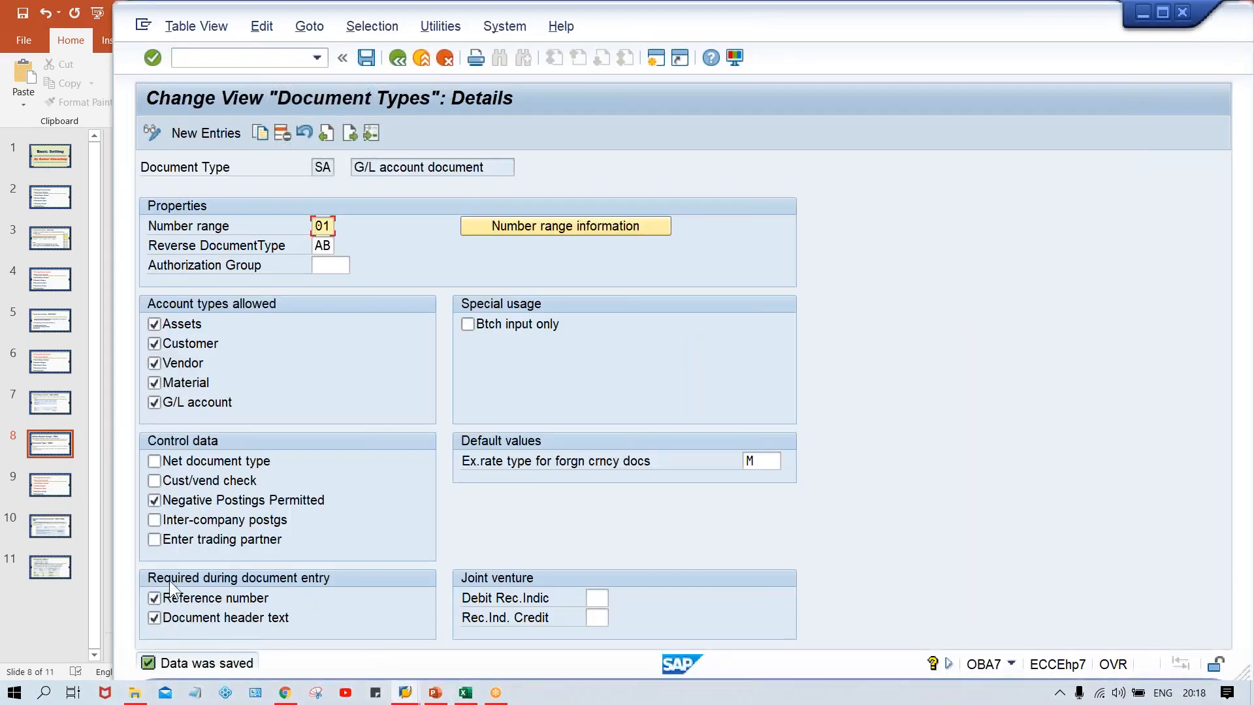
- In the OBA7 session, make Reference number and Document header text optional again for document type SA and save
left_click(155, 618)
left_click(154, 599)
key("ctrl+s")
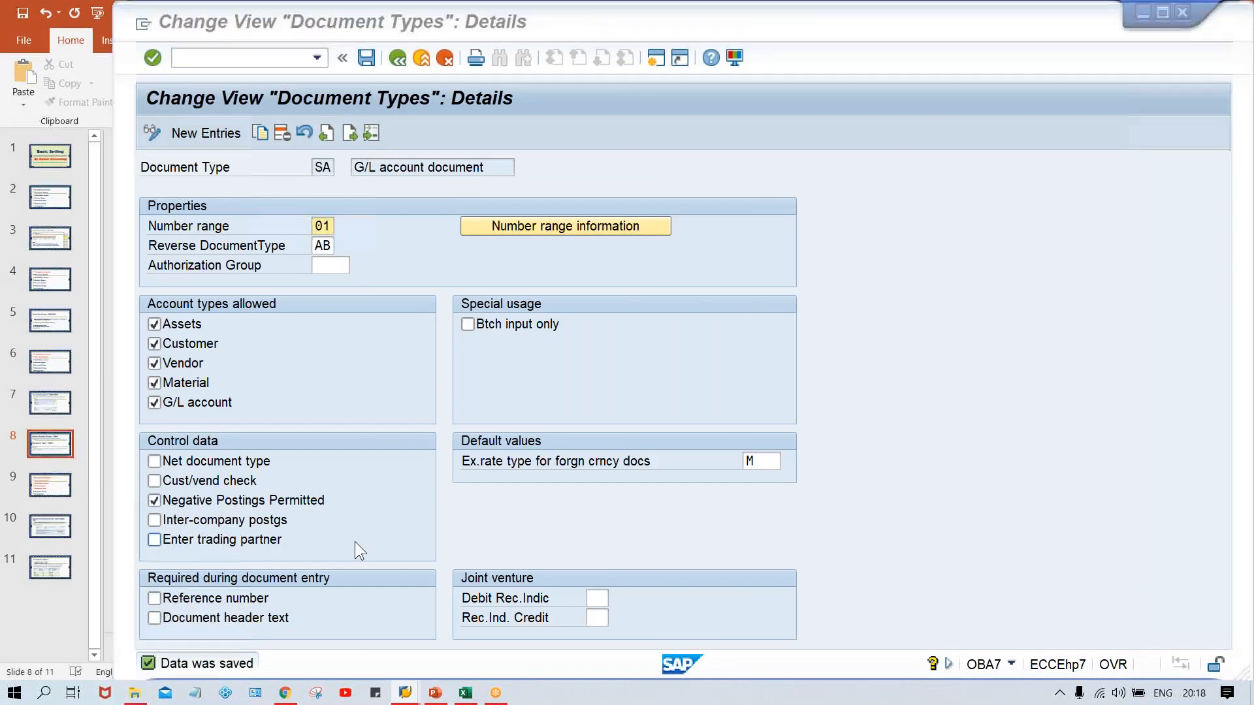
- Return to the G/L document entry session and restart it with /NFB50
key("alt+Tab")
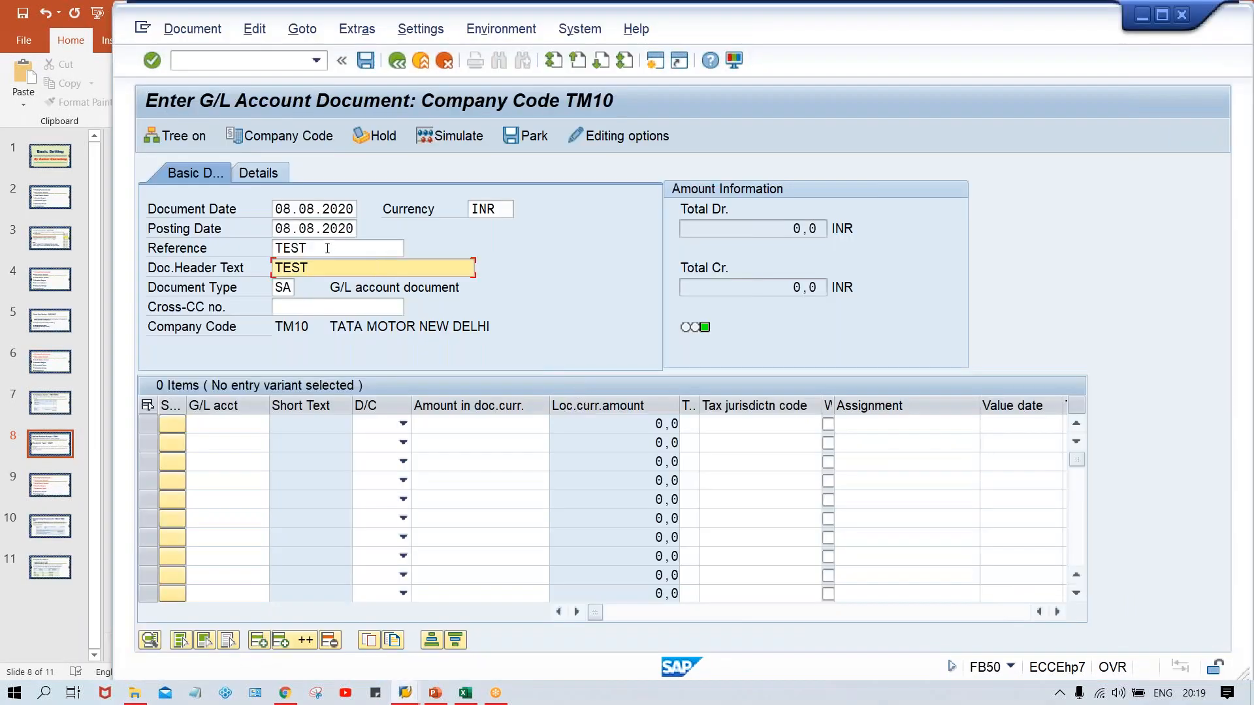
left_click(327, 248)
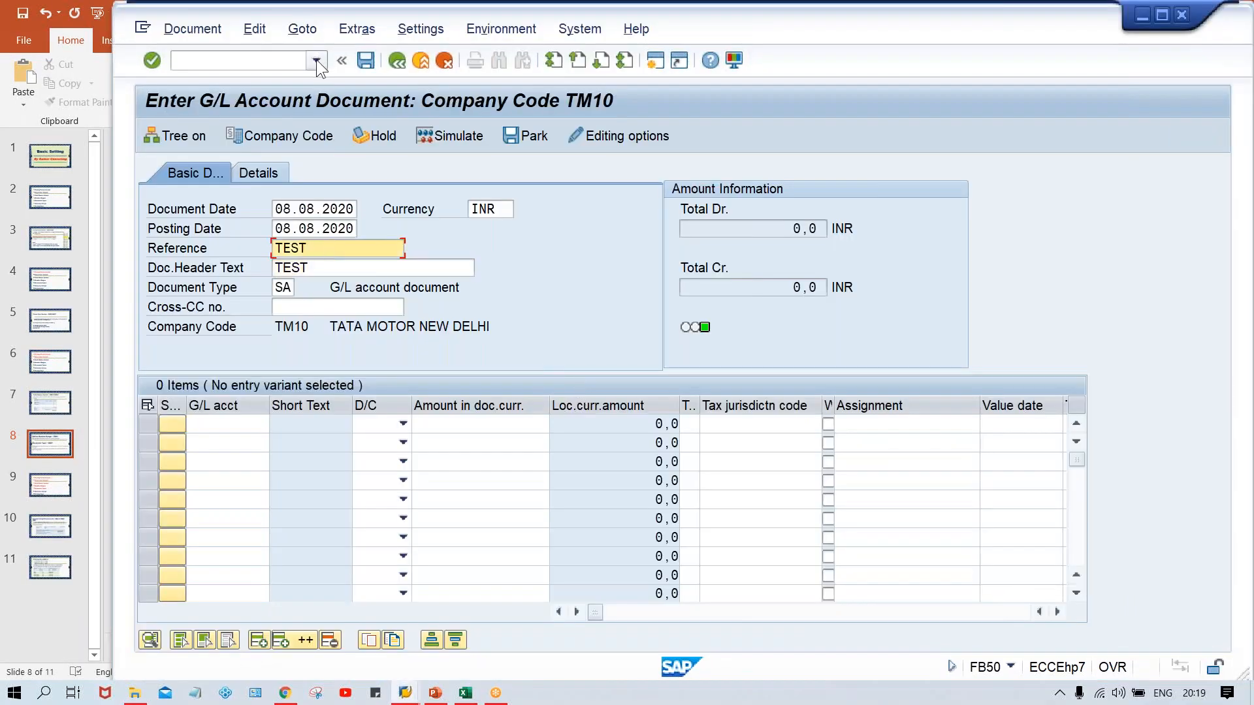
left_click(265, 62)
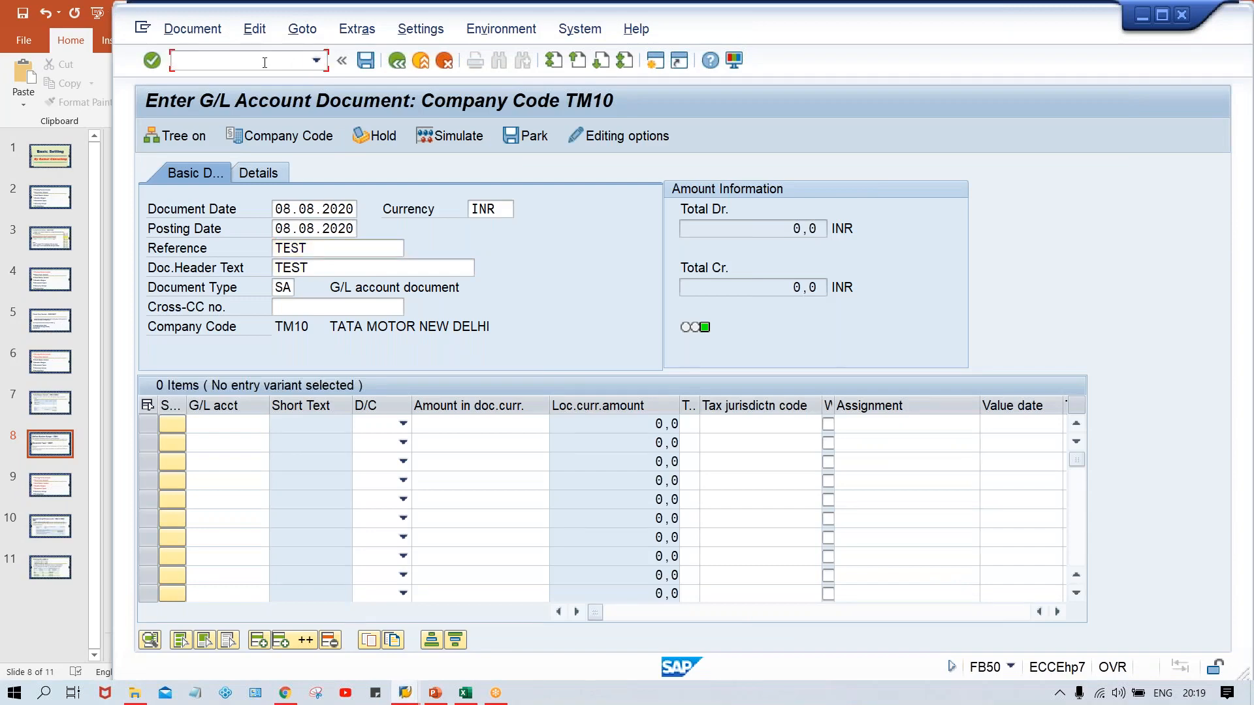
type("/NFB50")
key("Return")
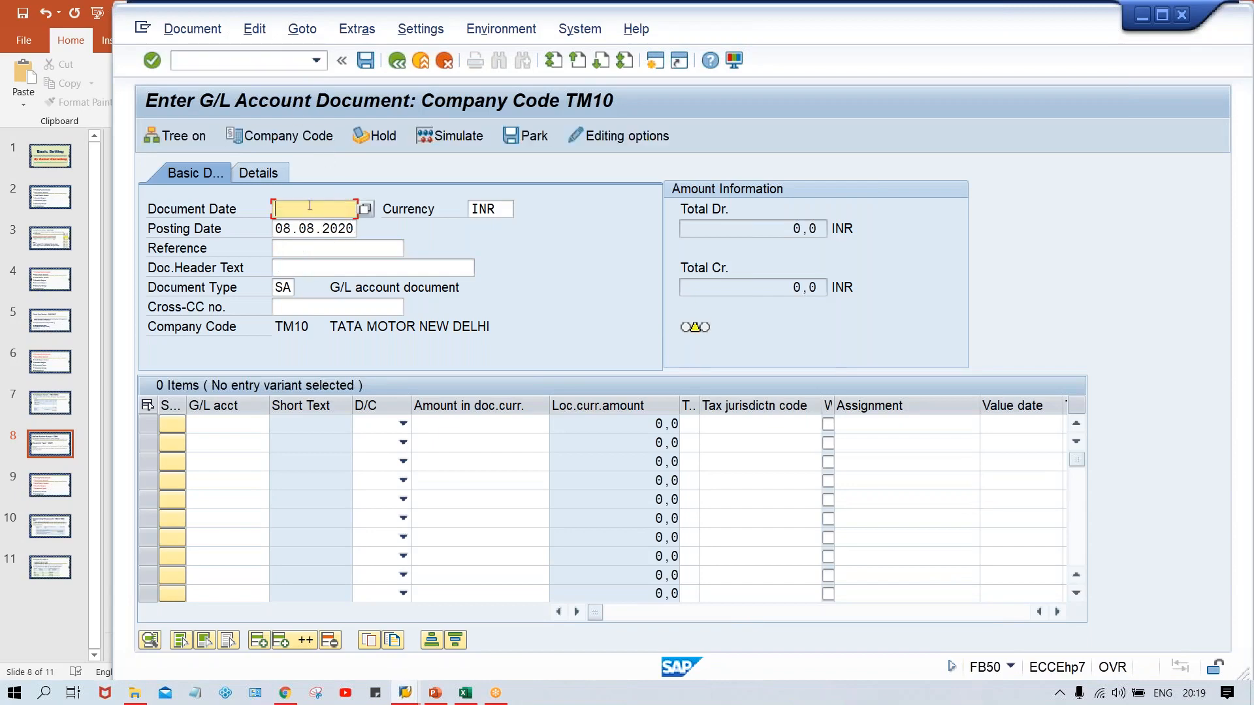
- Validate the header with a document date but no Reference or Doc.Header Text, and switch to the PowerPoint slide on document types
left_click(310, 206)
key("Down")
key("Down")
key("Up")
key("Return")
left_click_drag(280, 207, 376, 208)
key("Return")
key("alt+Tab")
key("alt+Tab")
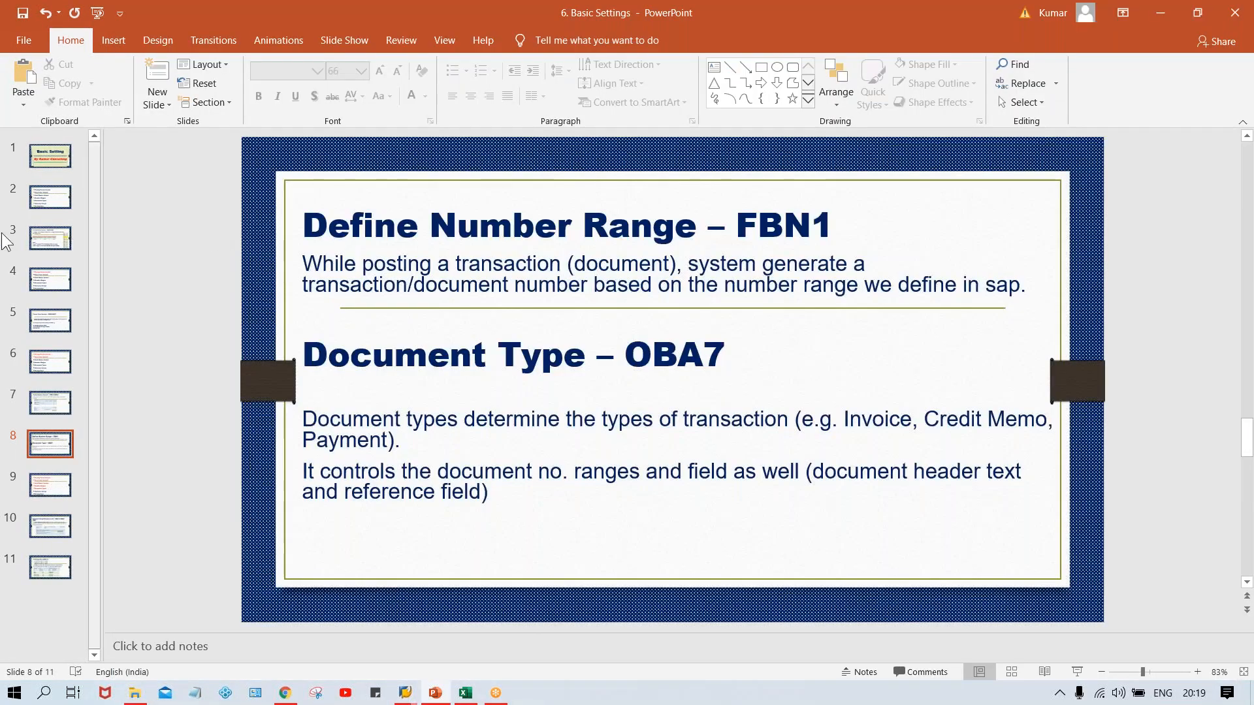